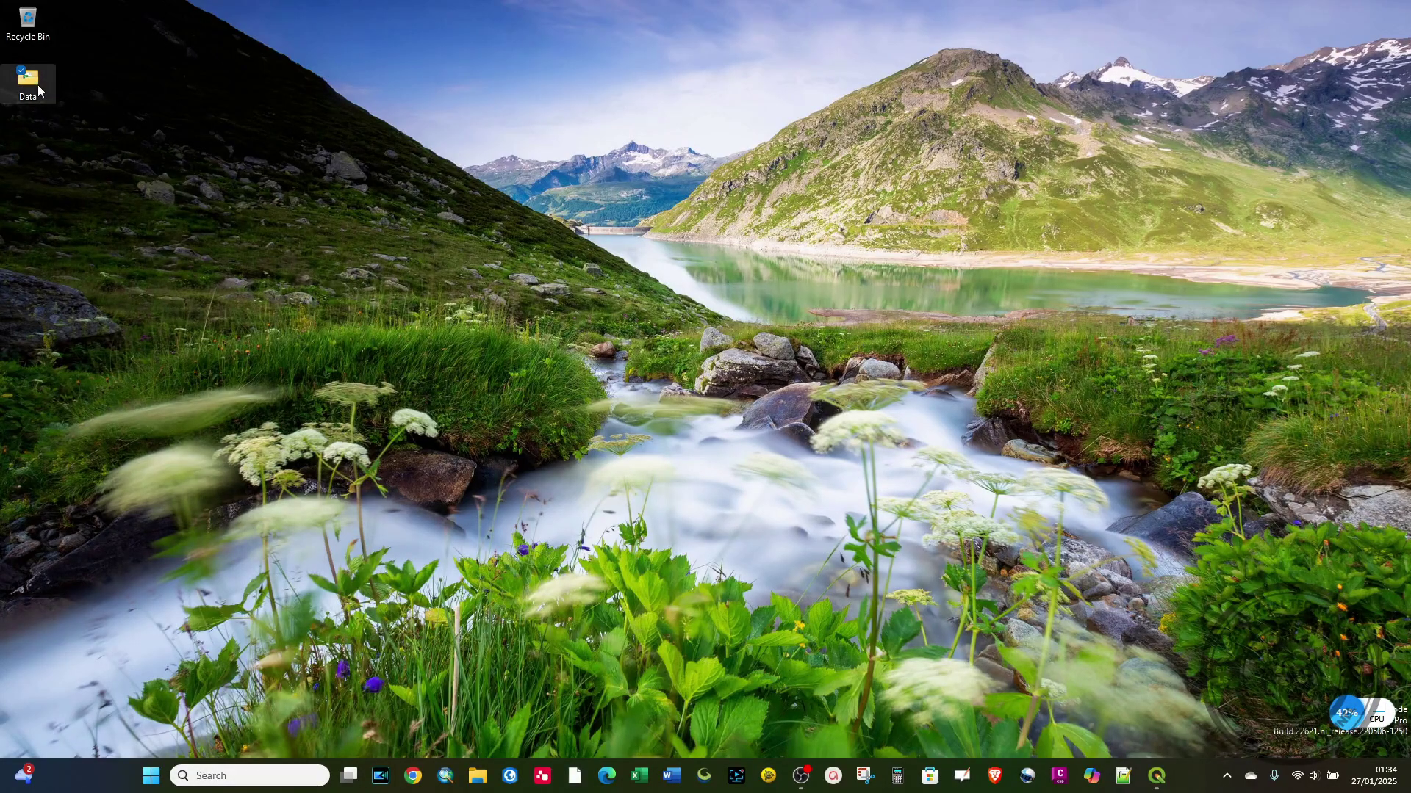
- Open the Data folder on the desktop in File Explorer
double_click(29, 80)
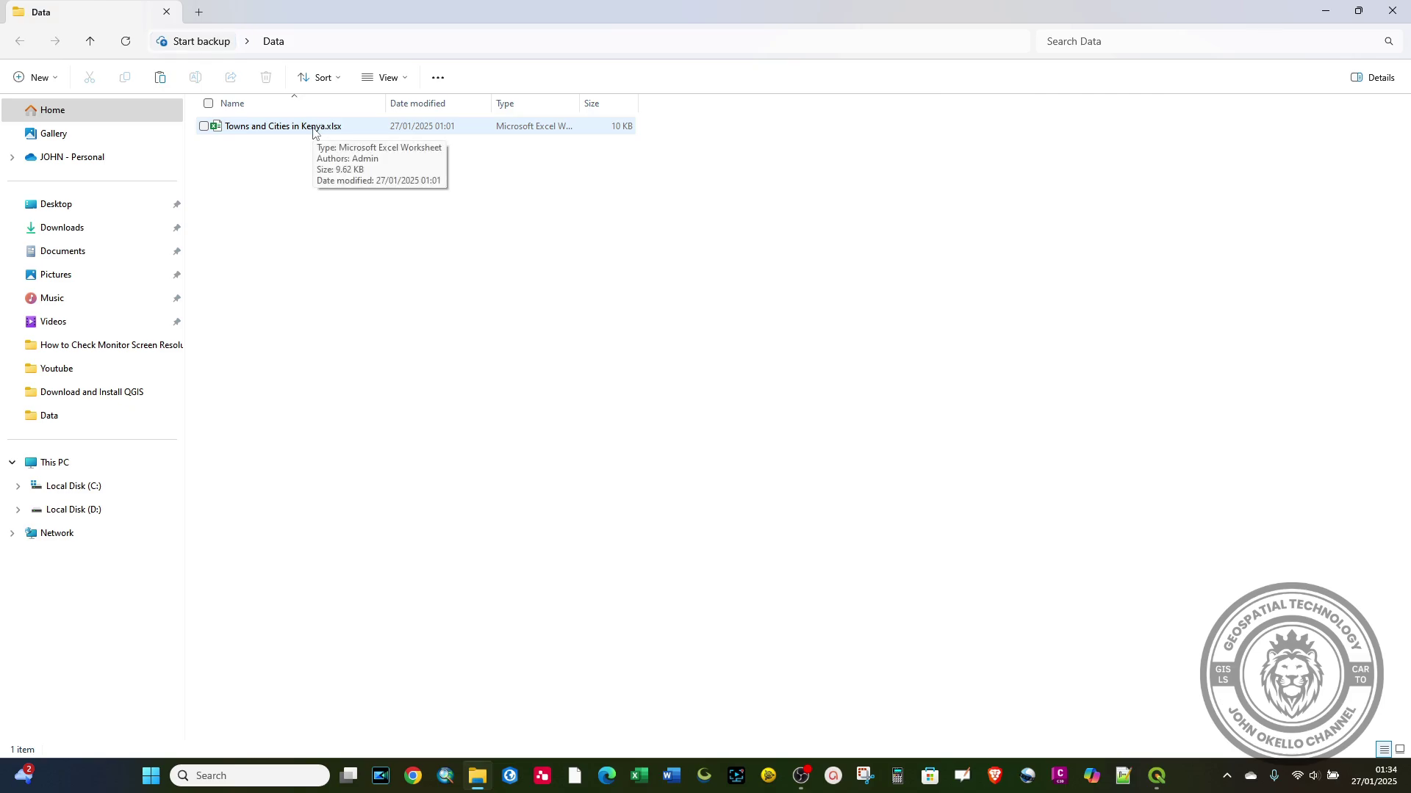
- Open Towns and Cities in Kenya.xlsx in Excel and bring up its Save As page
double_click(314, 132)
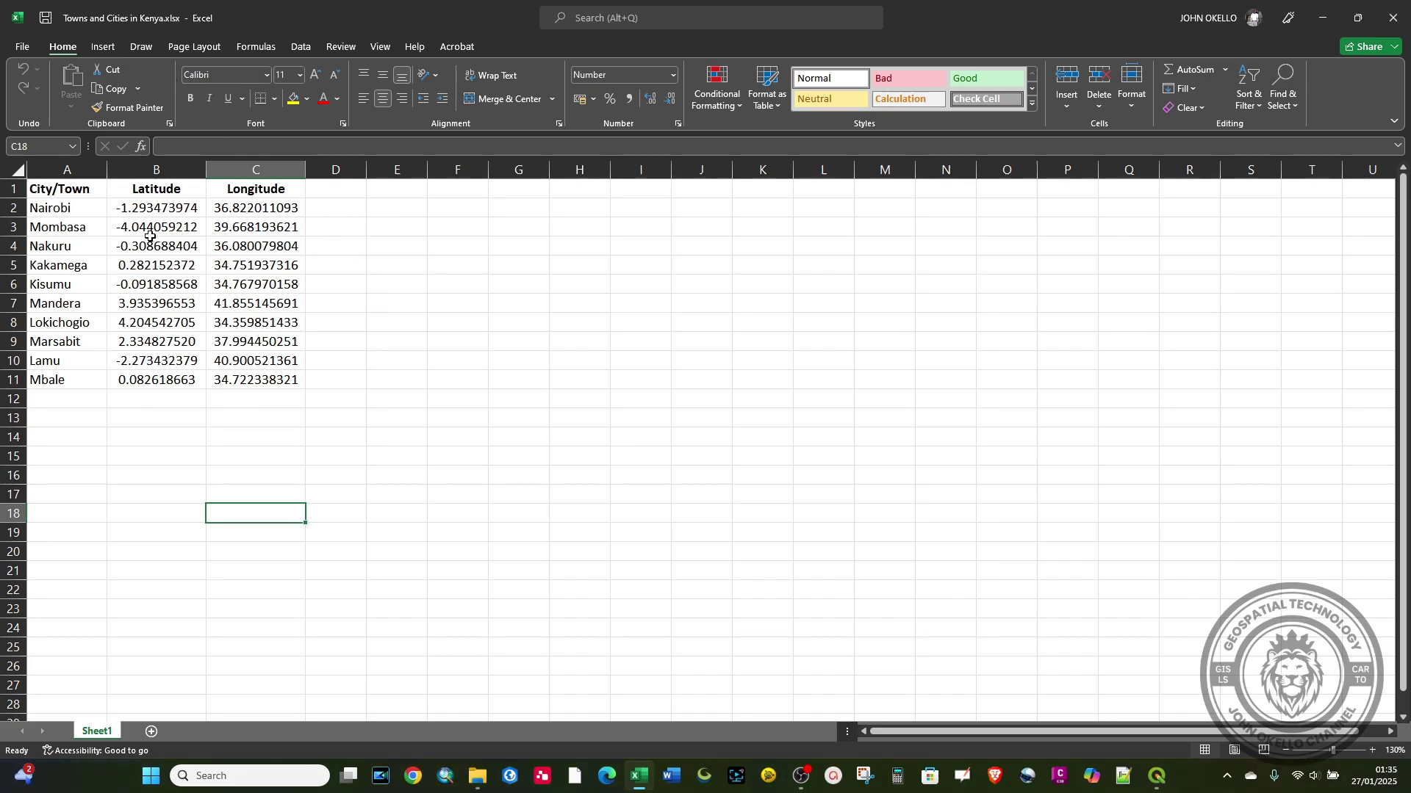
scroll(150, 235, up, 3)
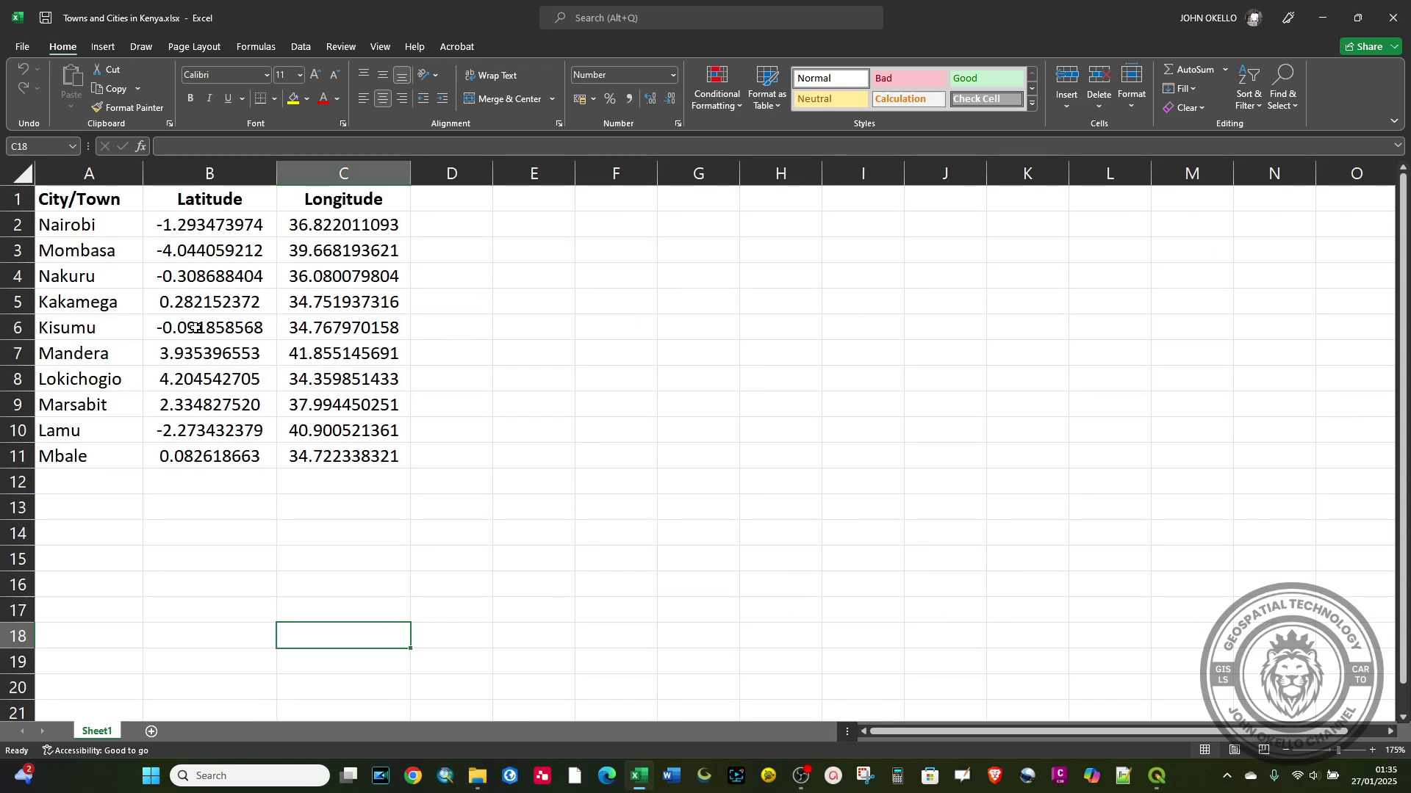
click(23, 48)
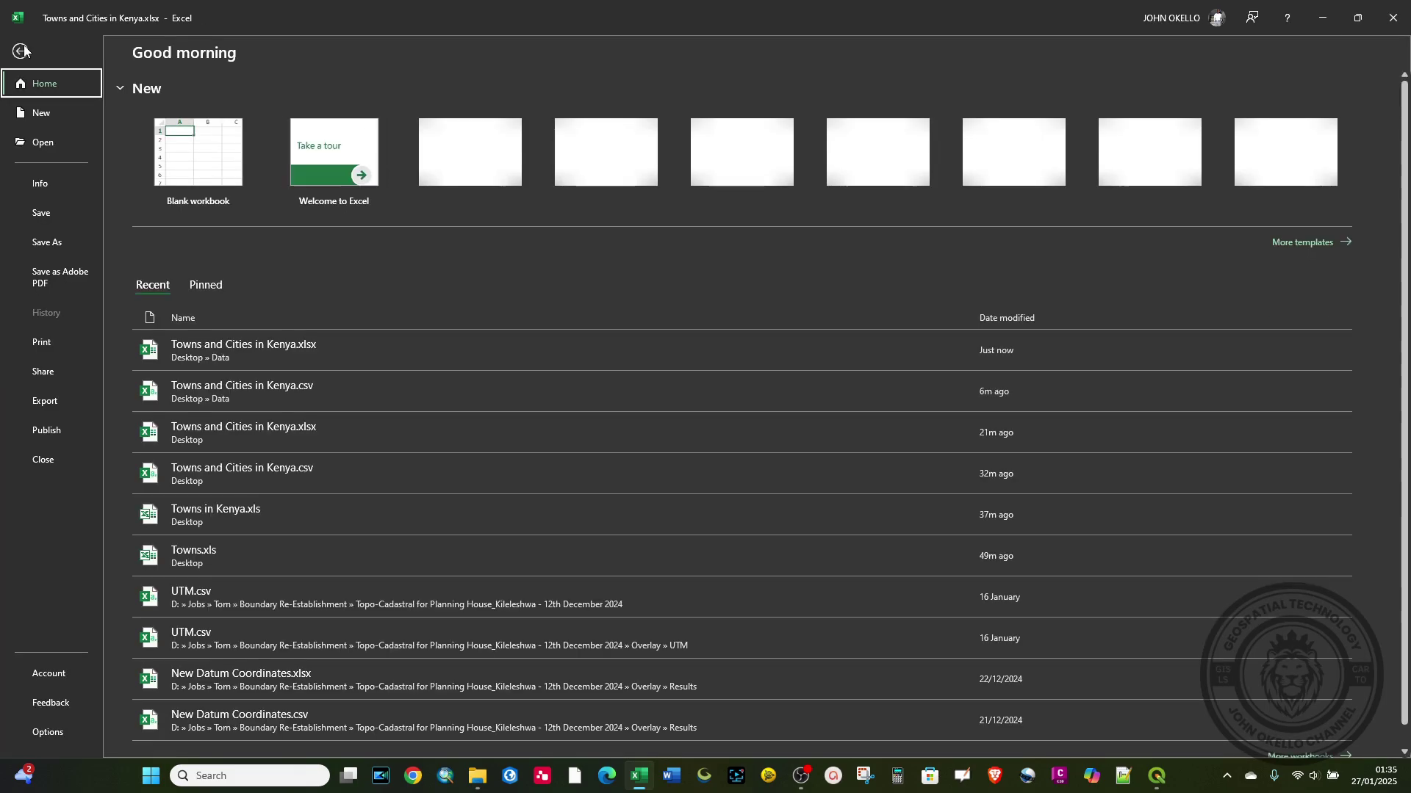
click(51, 245)
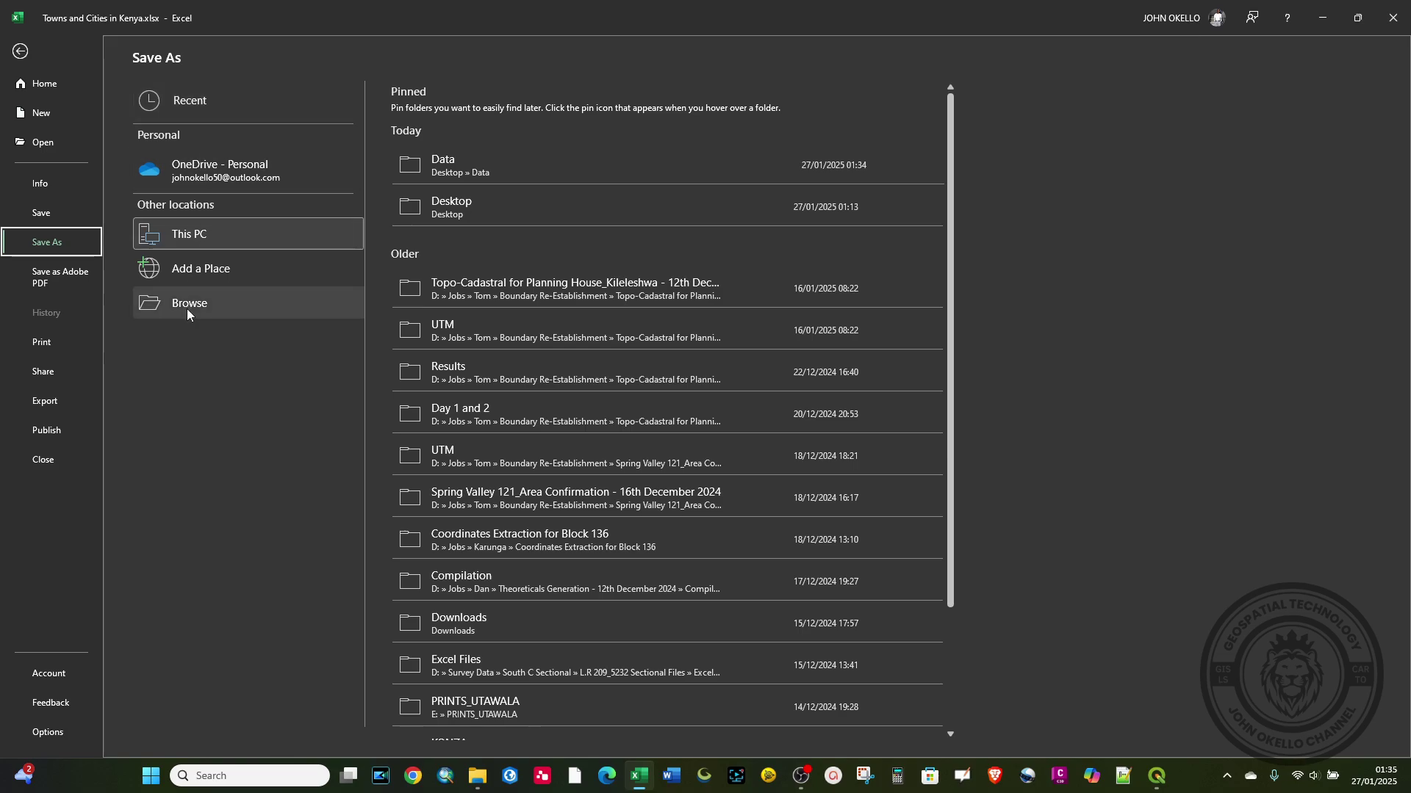
click(182, 109)
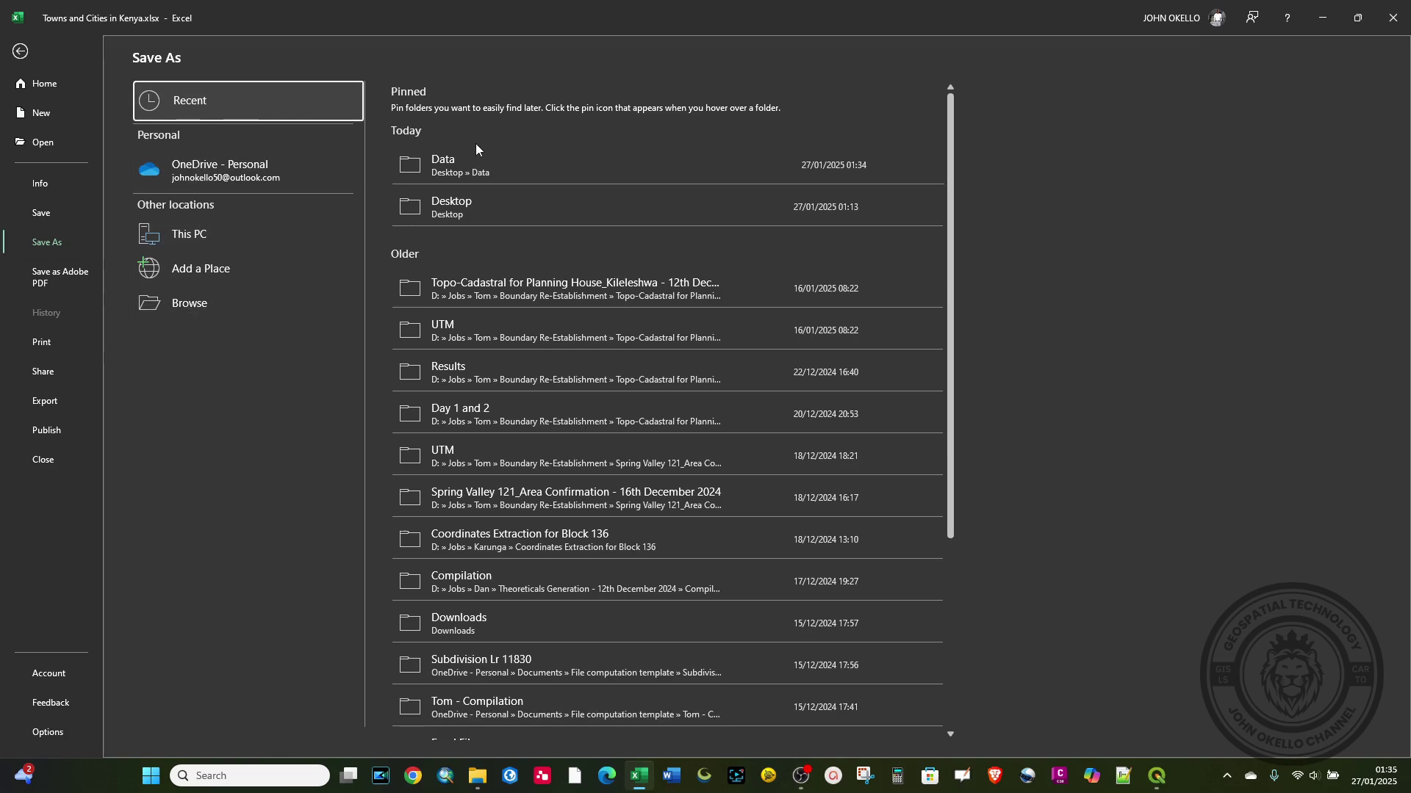
- Save the workbook as CSV (Comma delimited) Towns and Cities in Kenya.csv, then close Excel
click(176, 296)
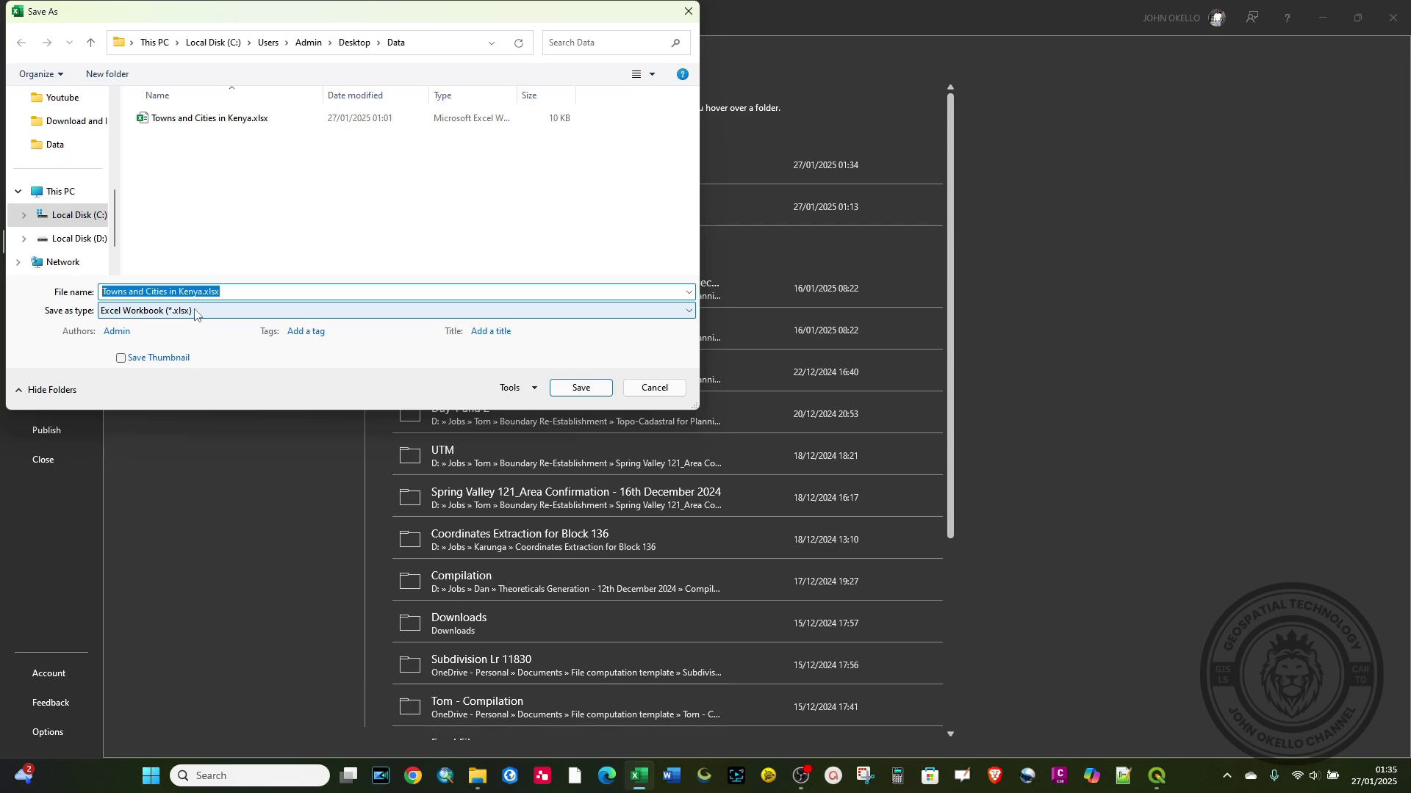
click(194, 315)
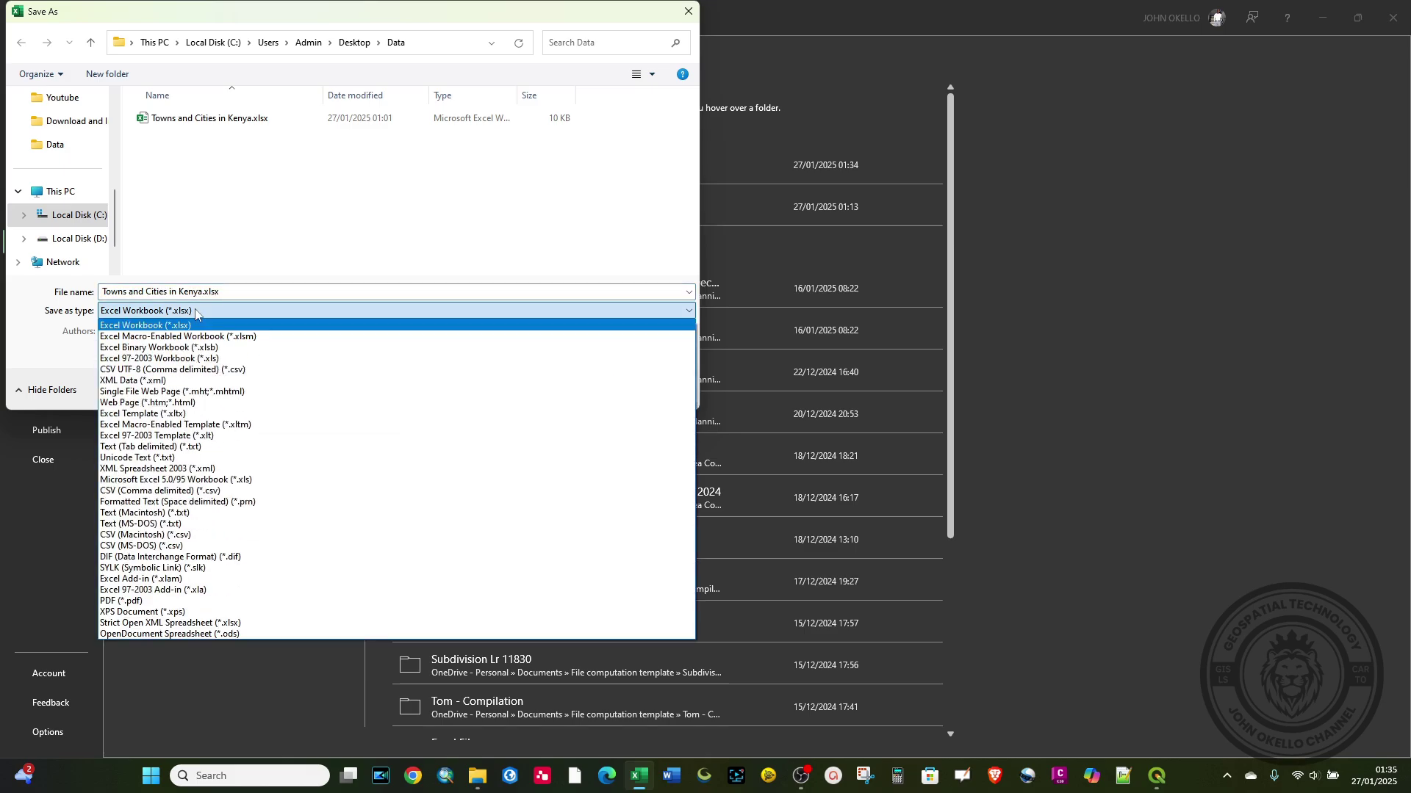
click(174, 491)
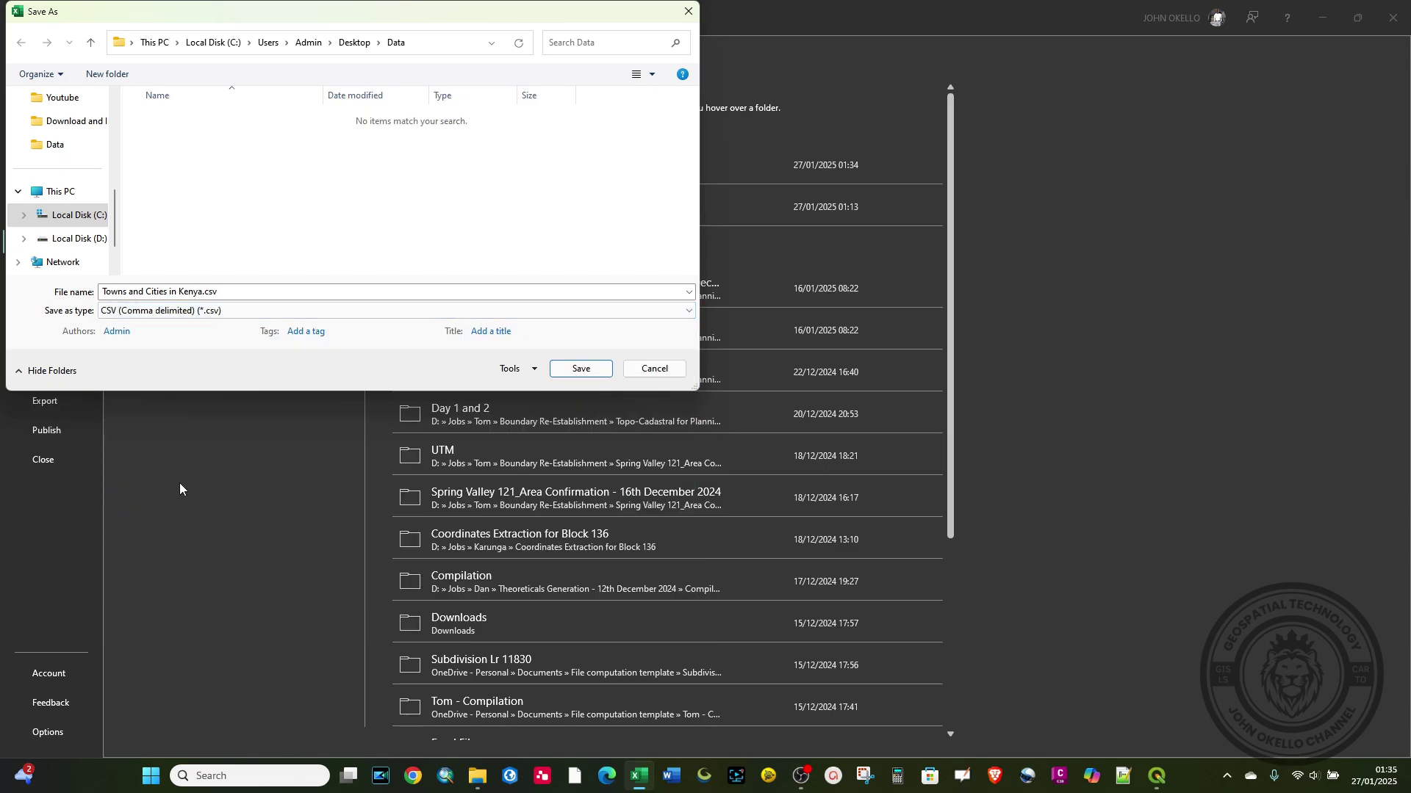
click(579, 369)
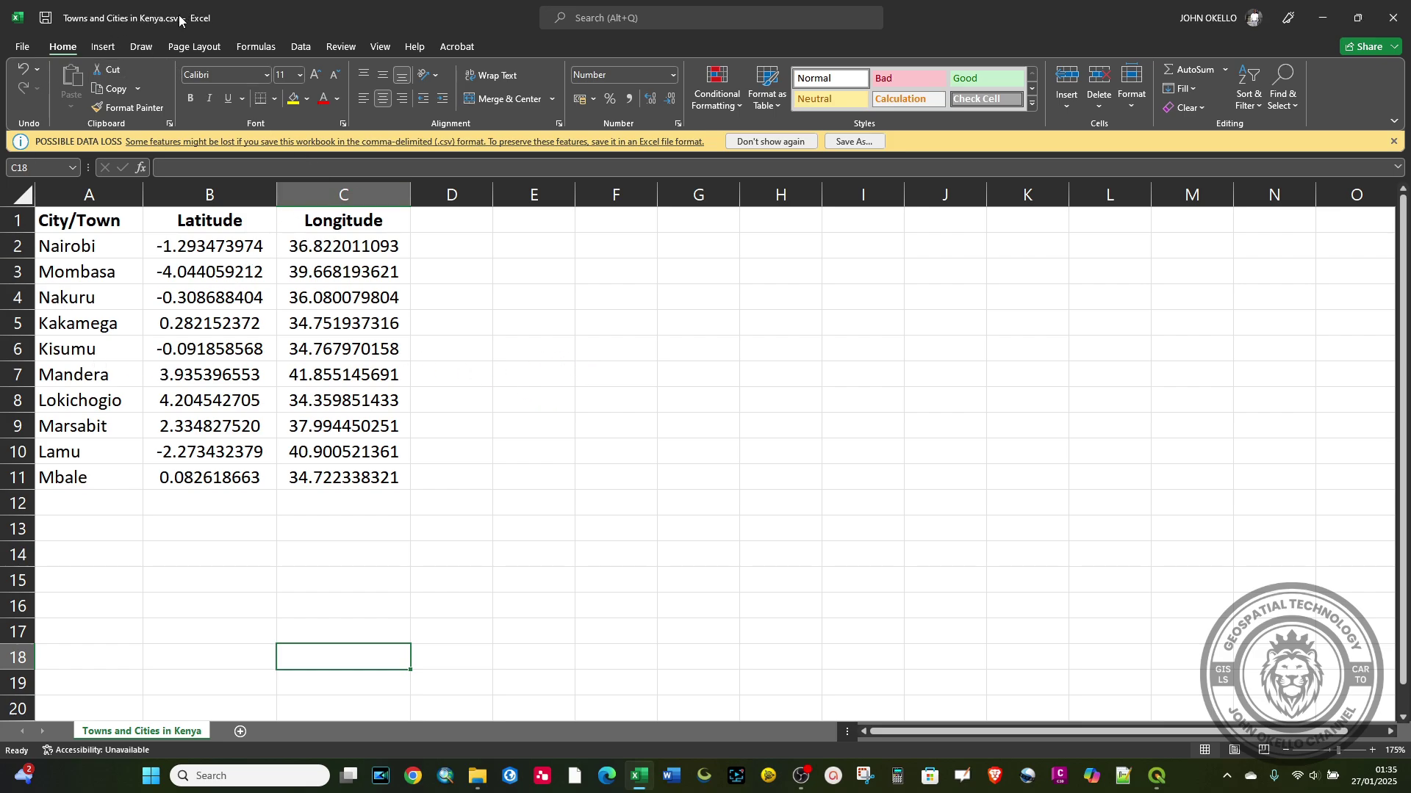
click(1397, 22)
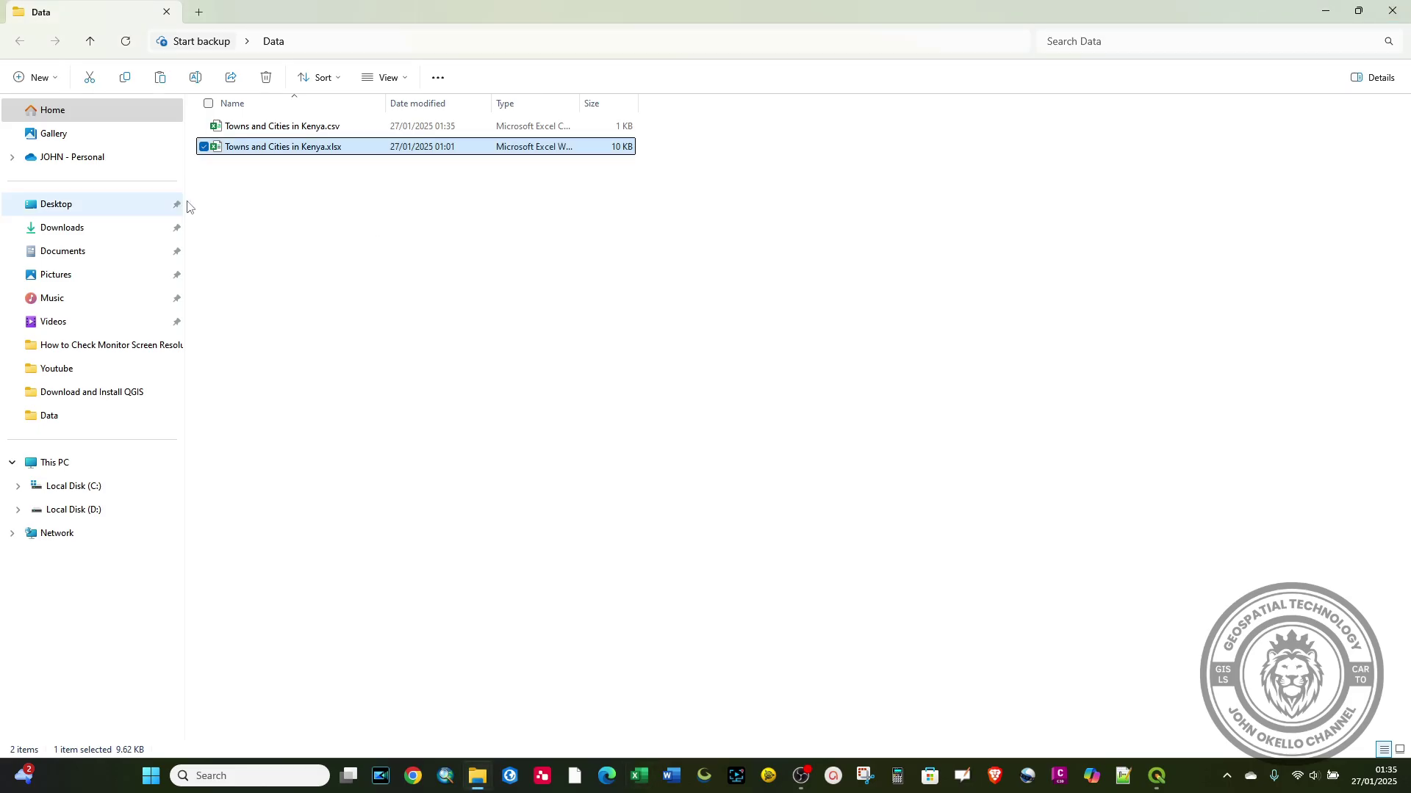
- Return to QGIS and expand the Layer > Add Layer menu
click(1326, 11)
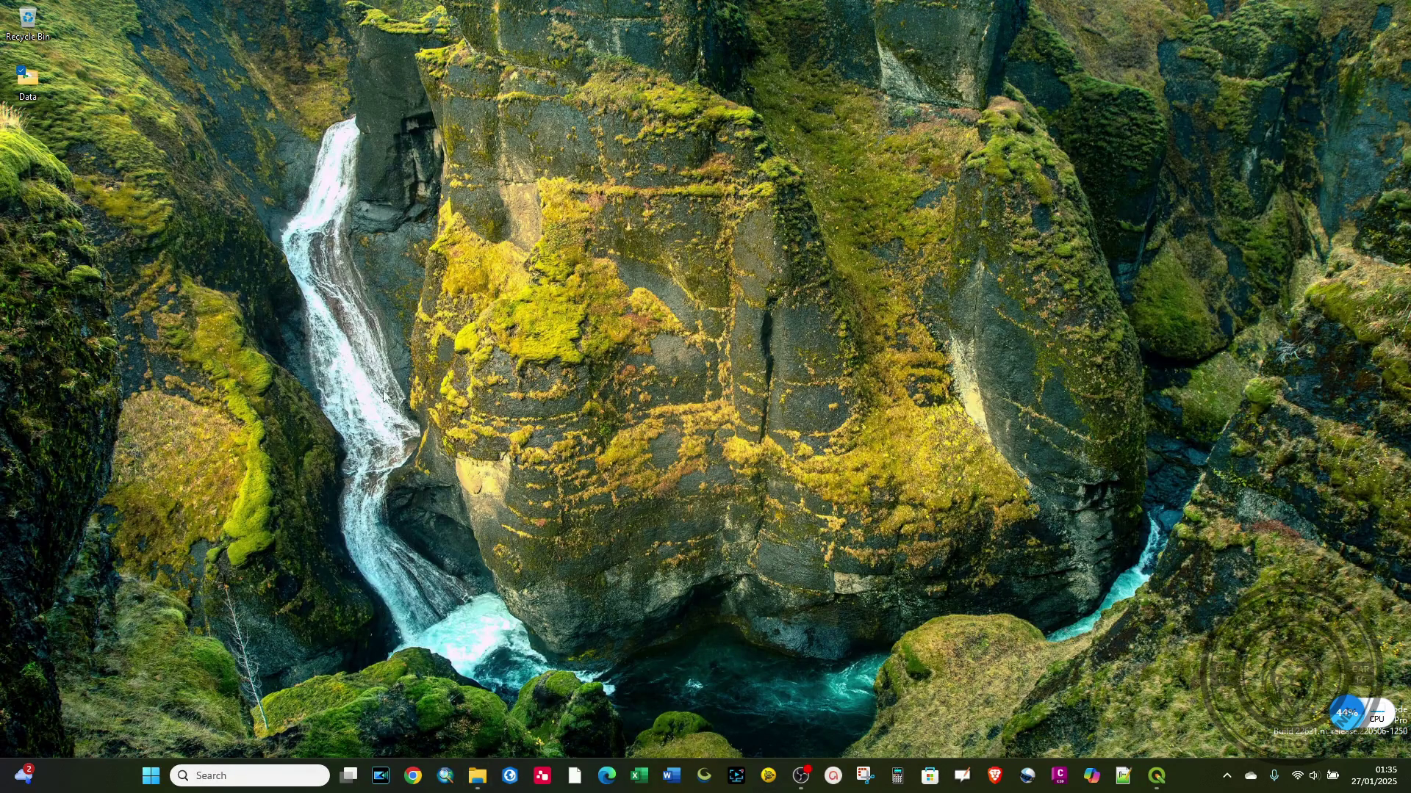
click(1160, 775)
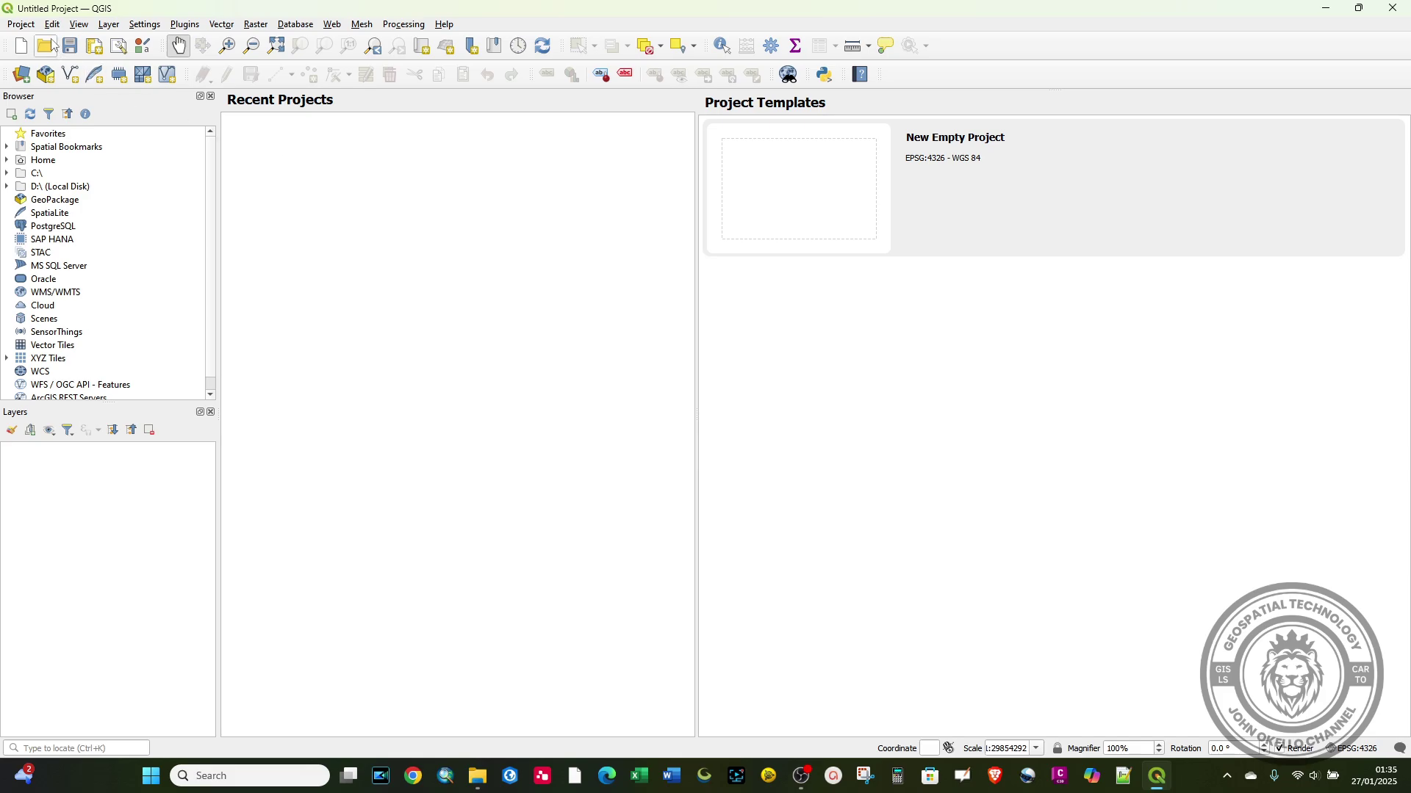
click(108, 25)
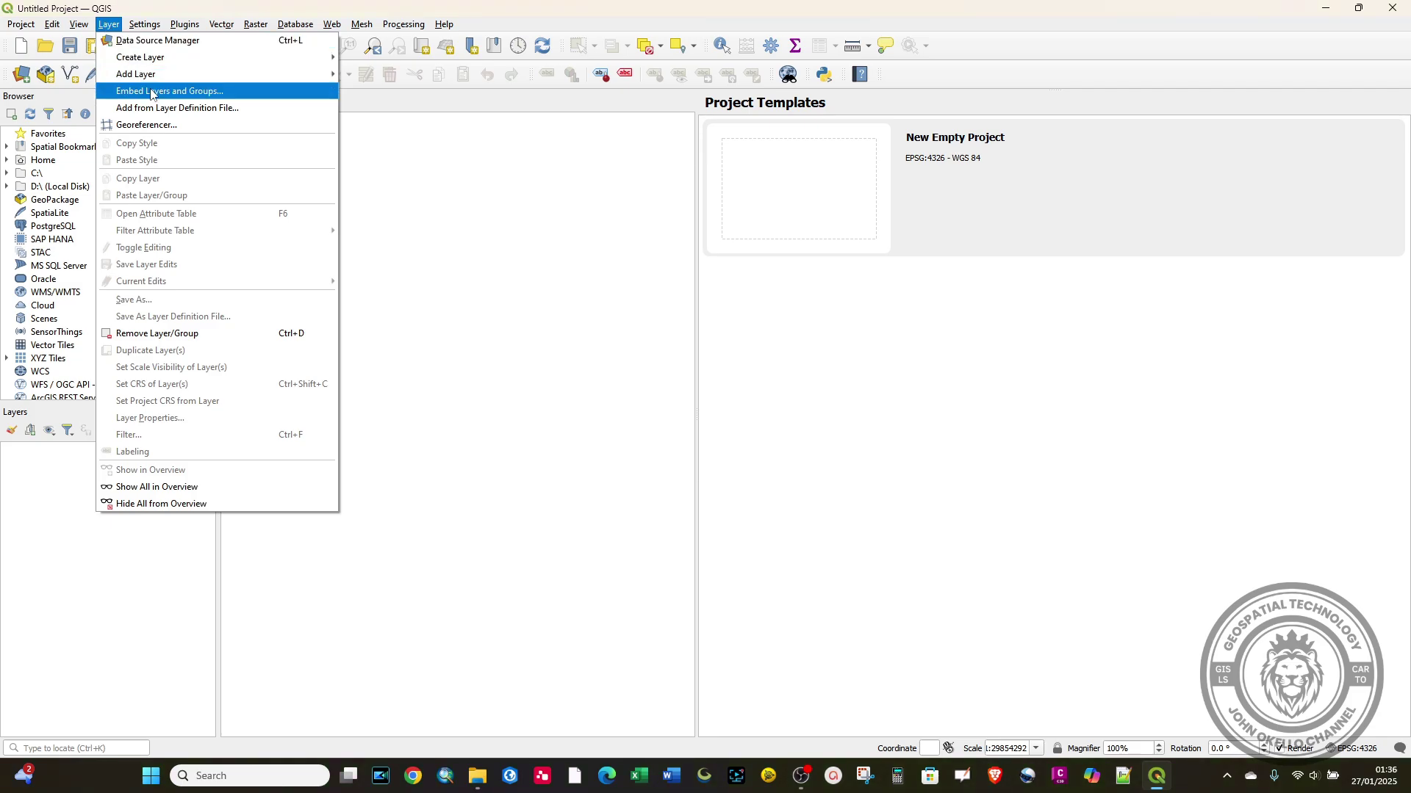
mouse_move(158, 79)
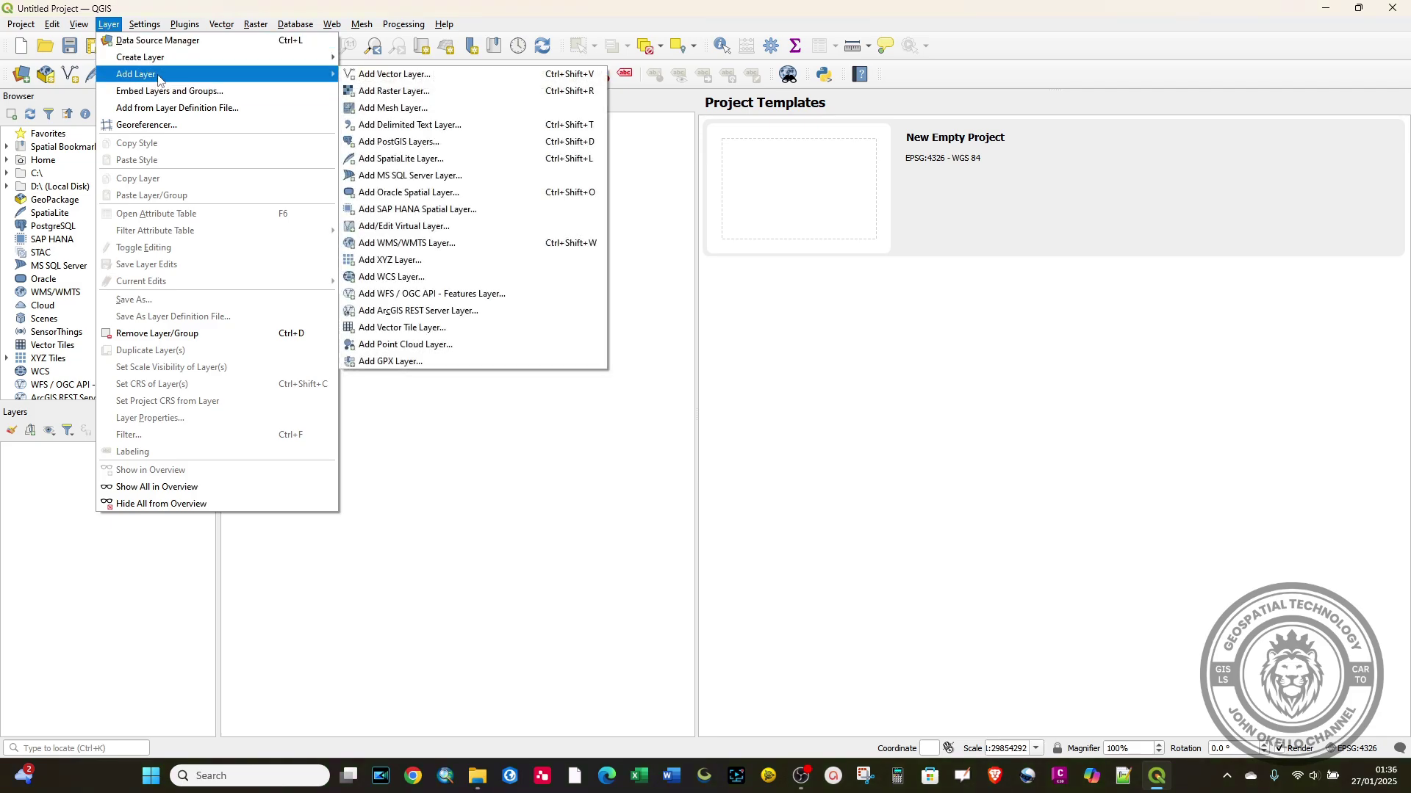
- Start a Delimited Text layer and load Towns and Cities in Kenya.csv from the Data folder
click(428, 130)
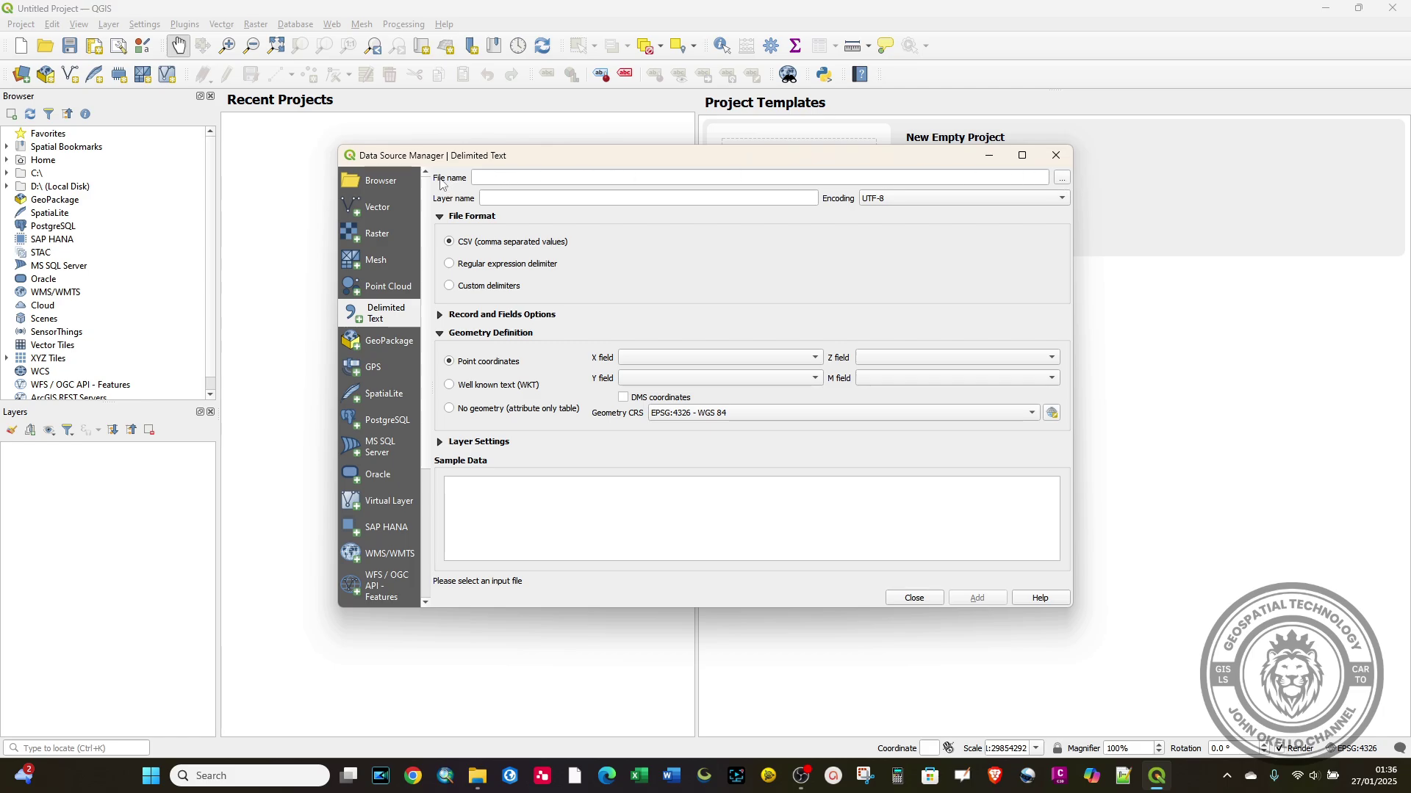
click(1061, 179)
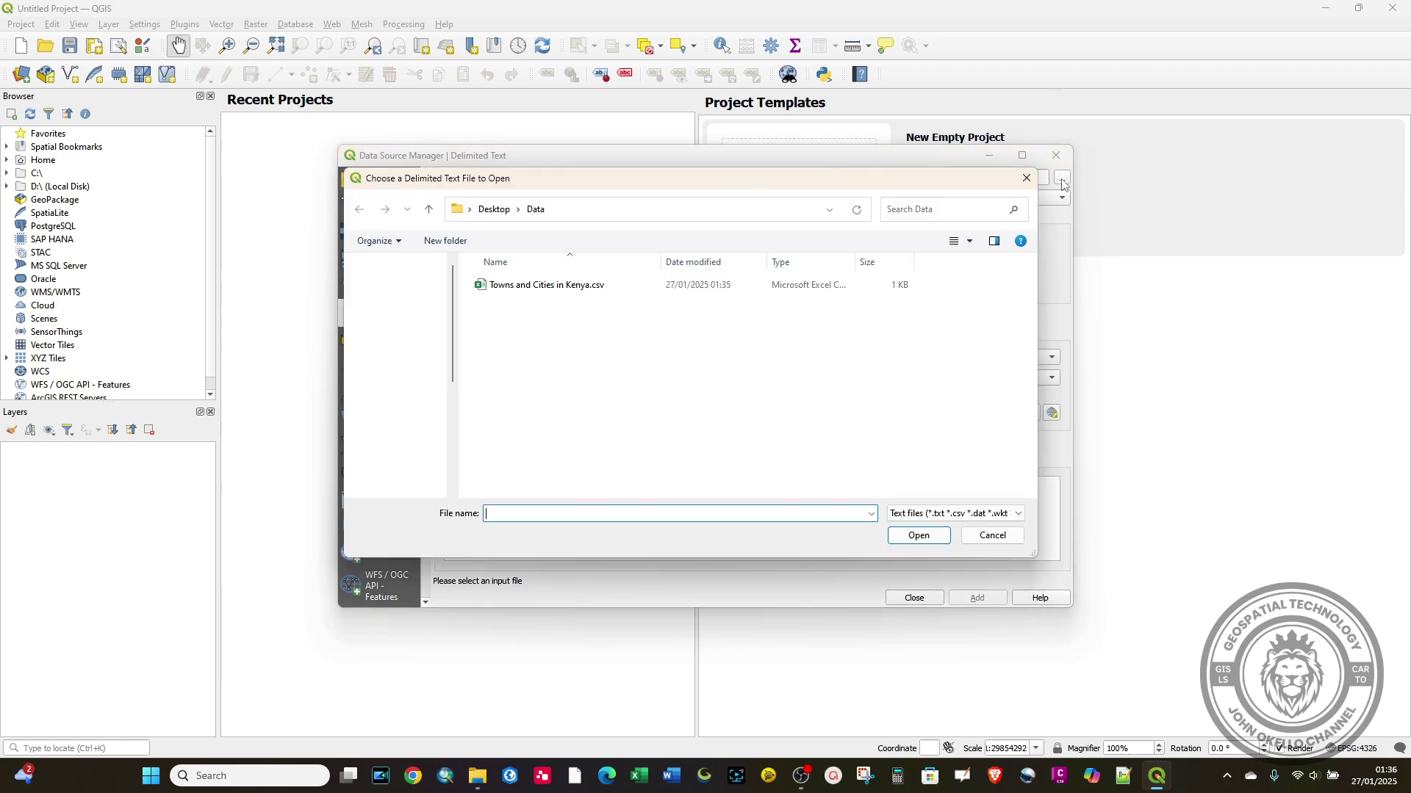
click(566, 286)
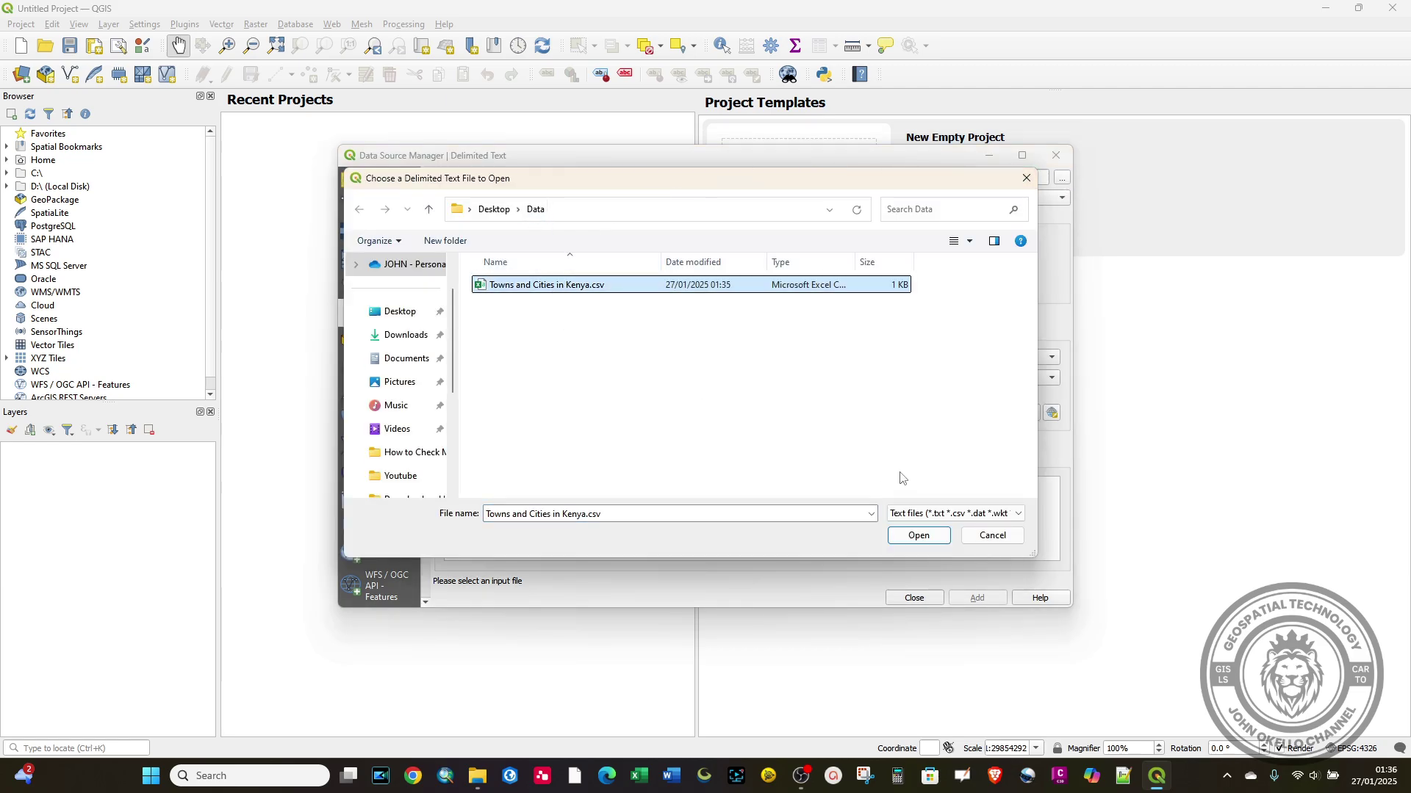
click(908, 541)
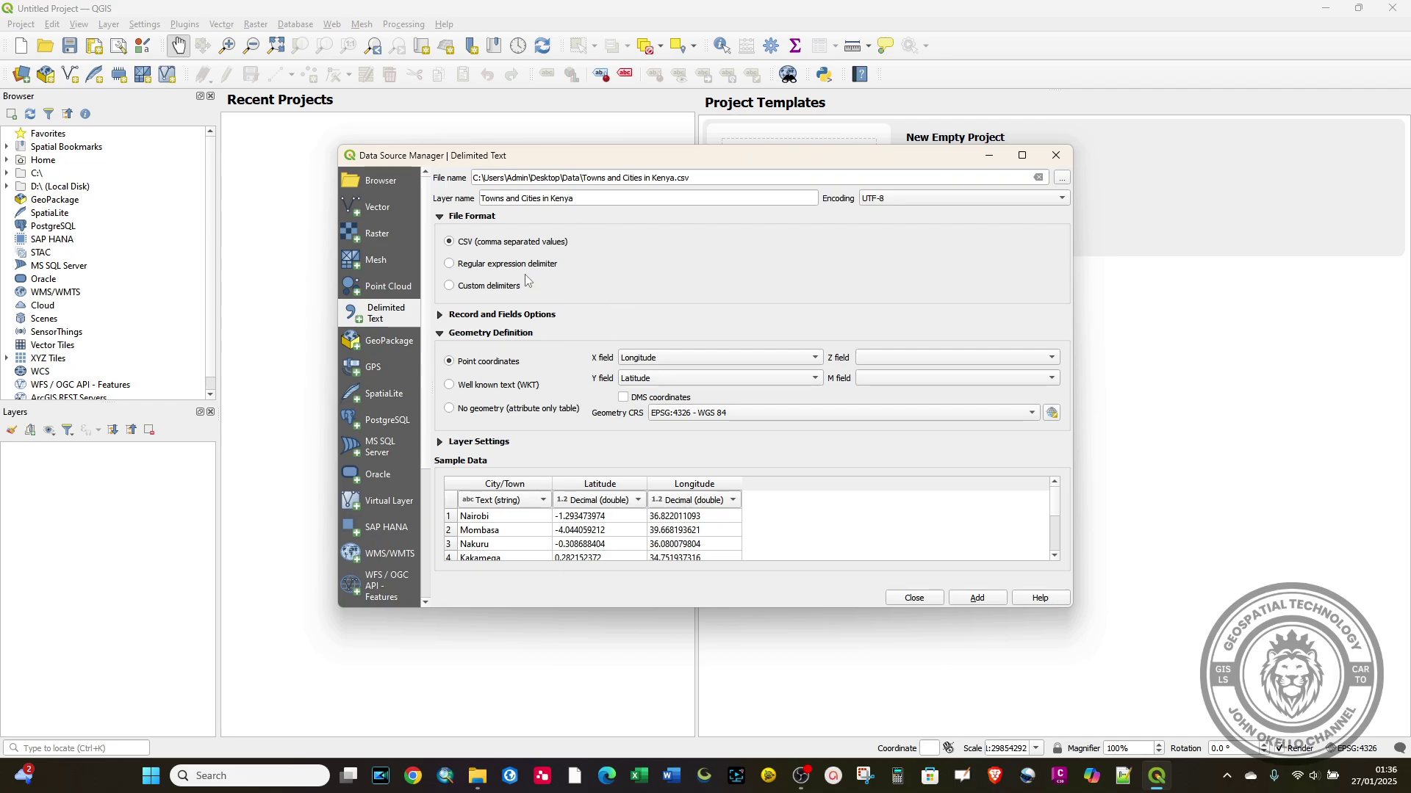
click(440, 217)
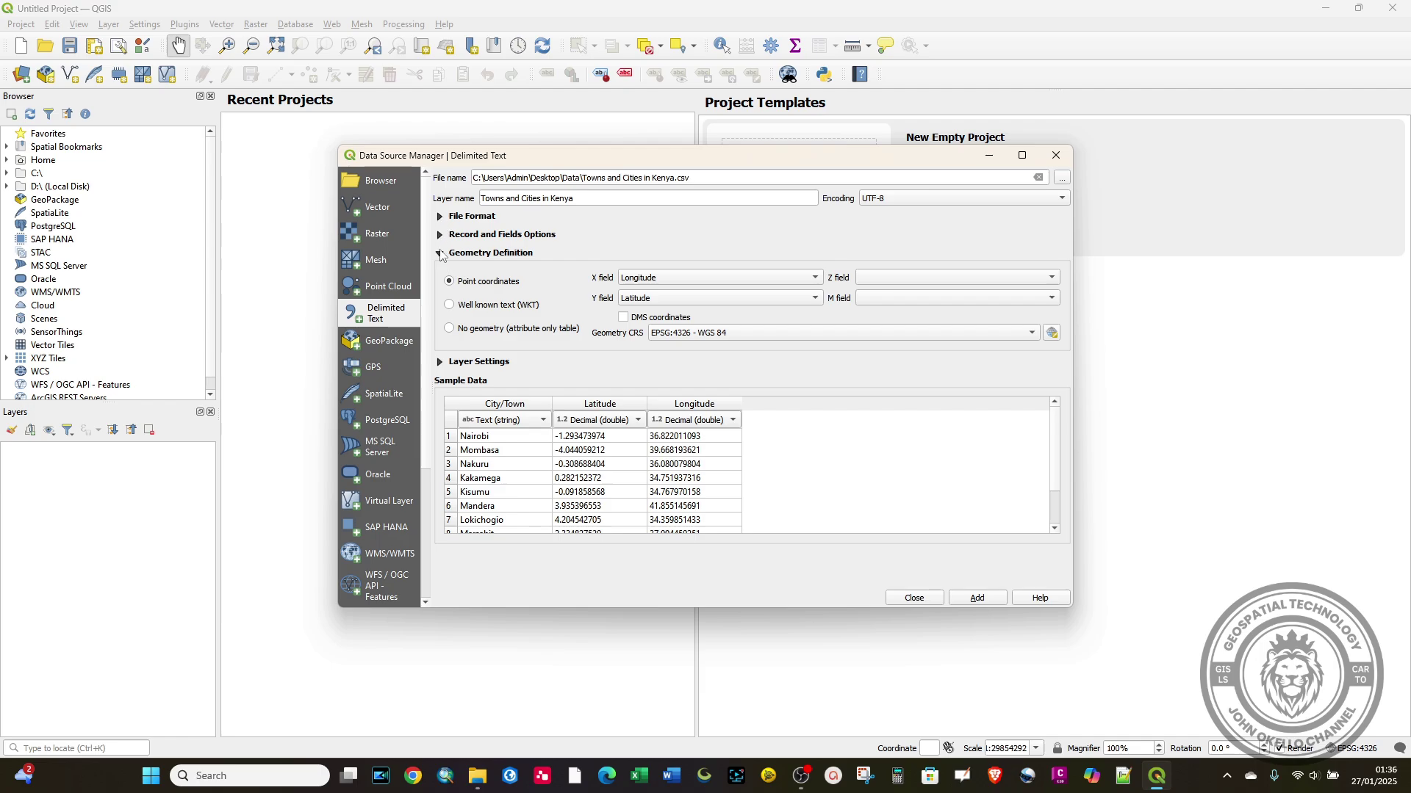
click(440, 254)
click(440, 217)
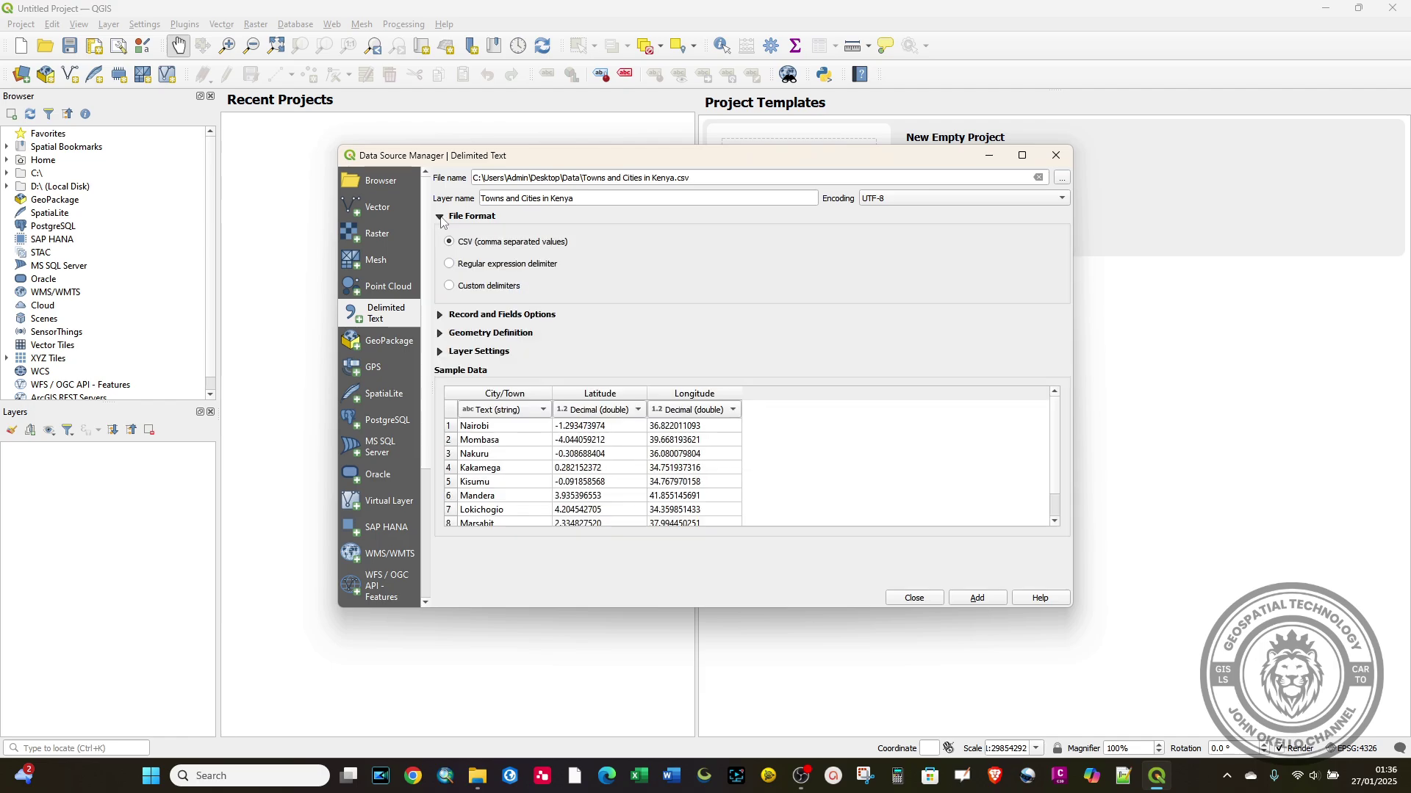
click(440, 315)
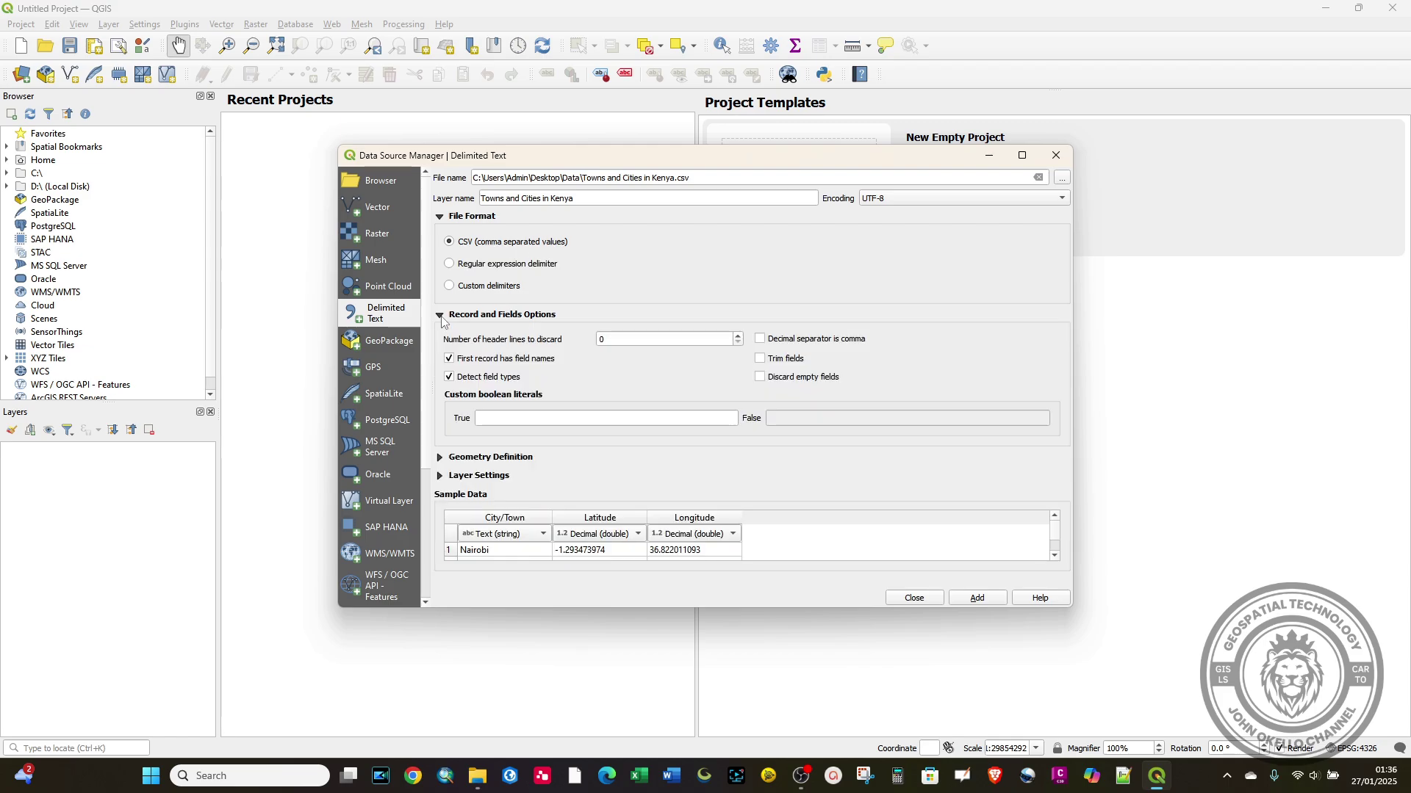
click(441, 316)
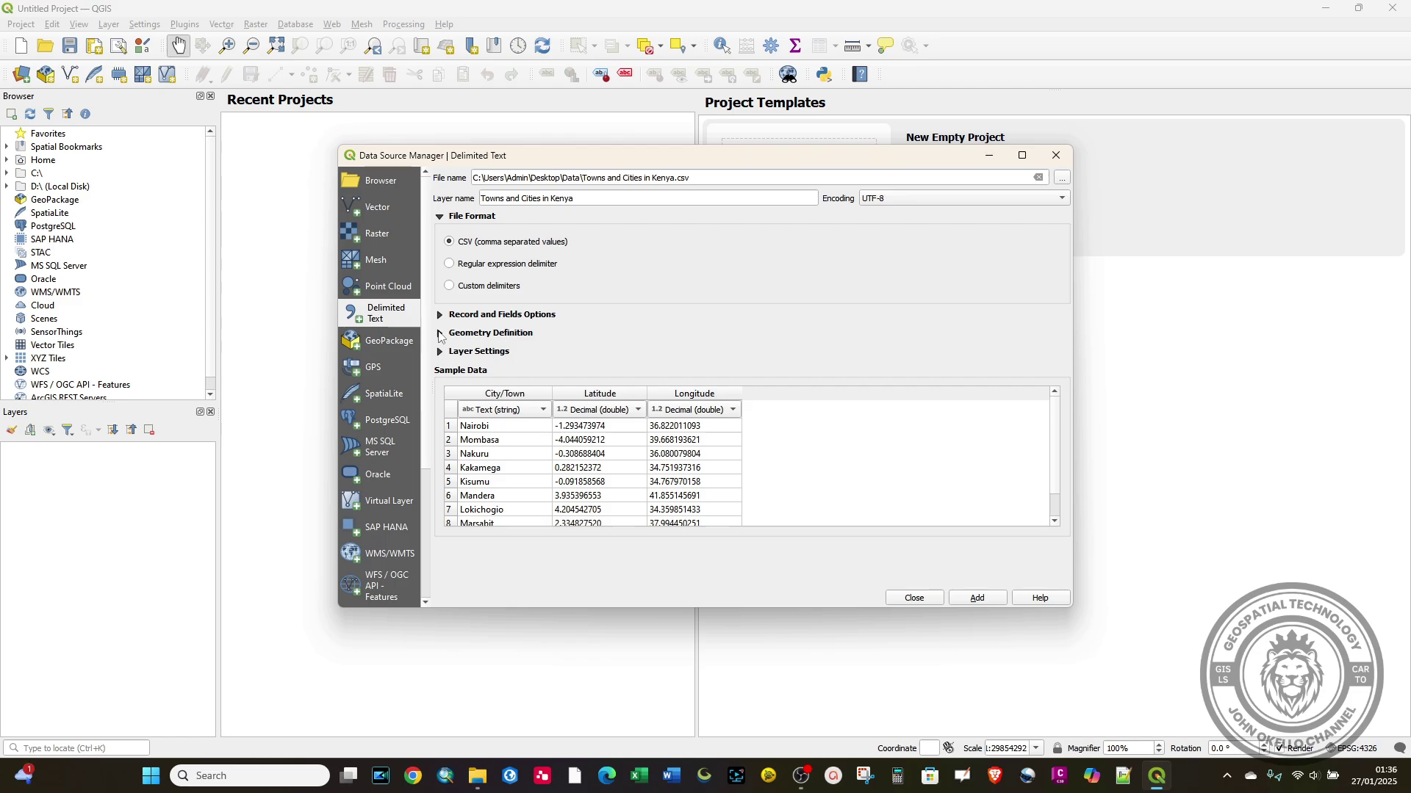
click(440, 334)
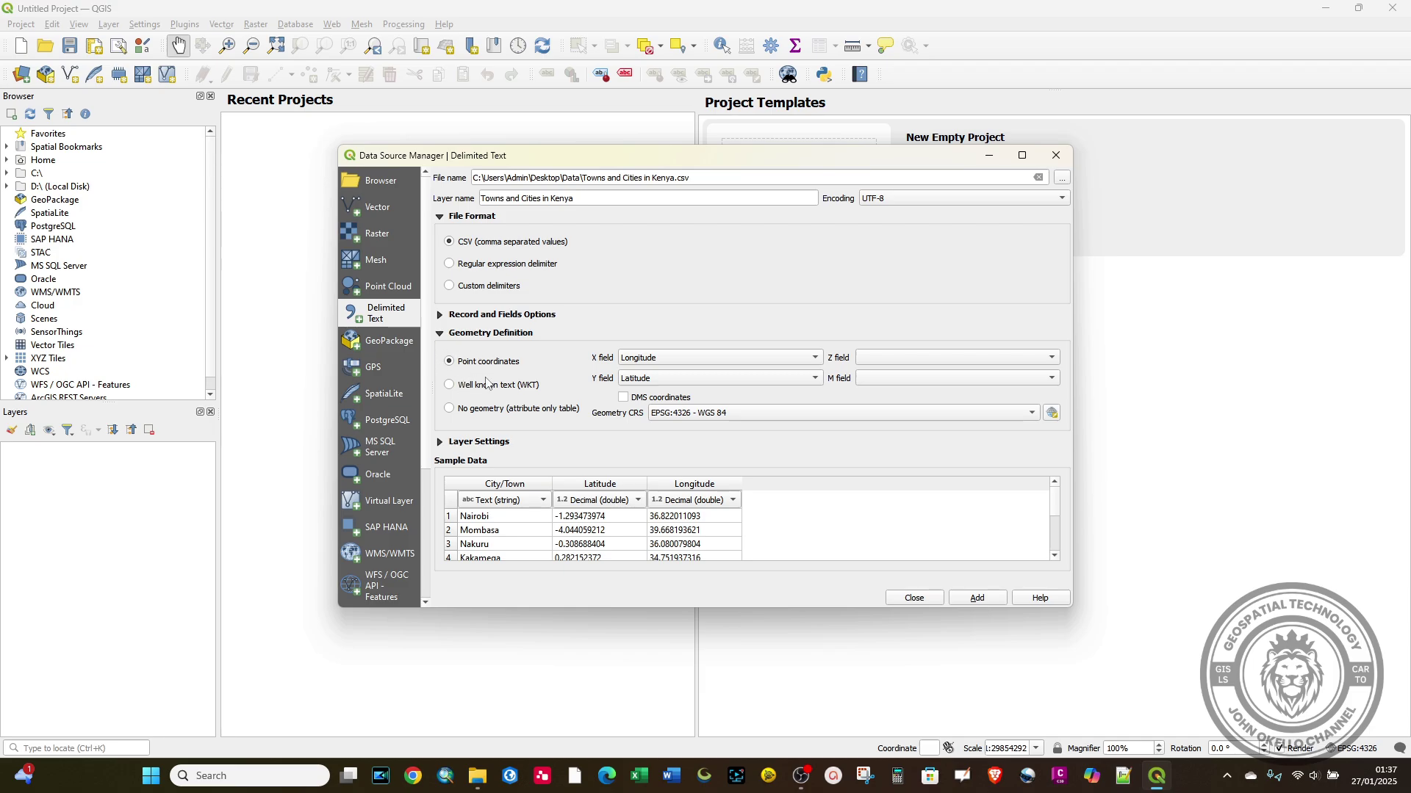
click(632, 360)
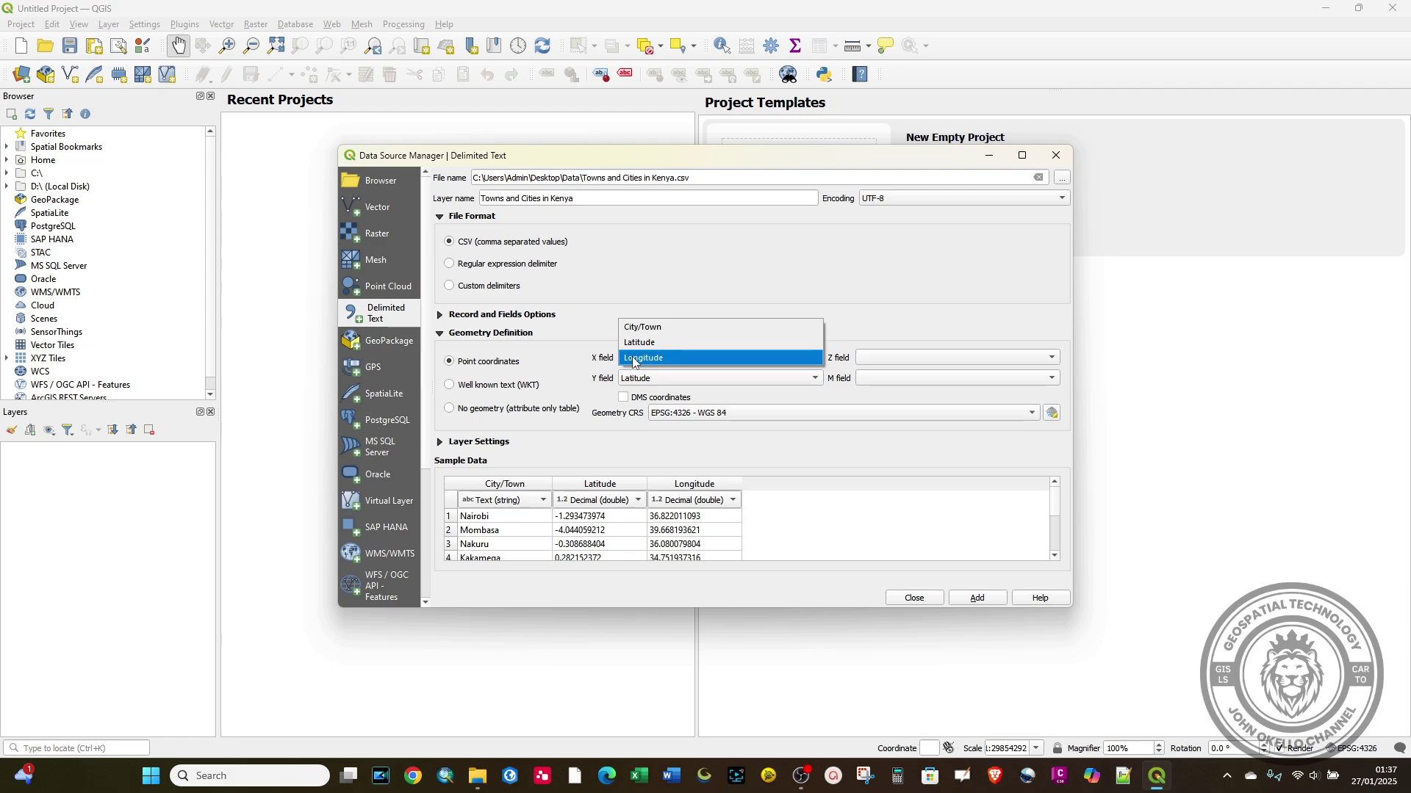
click(633, 359)
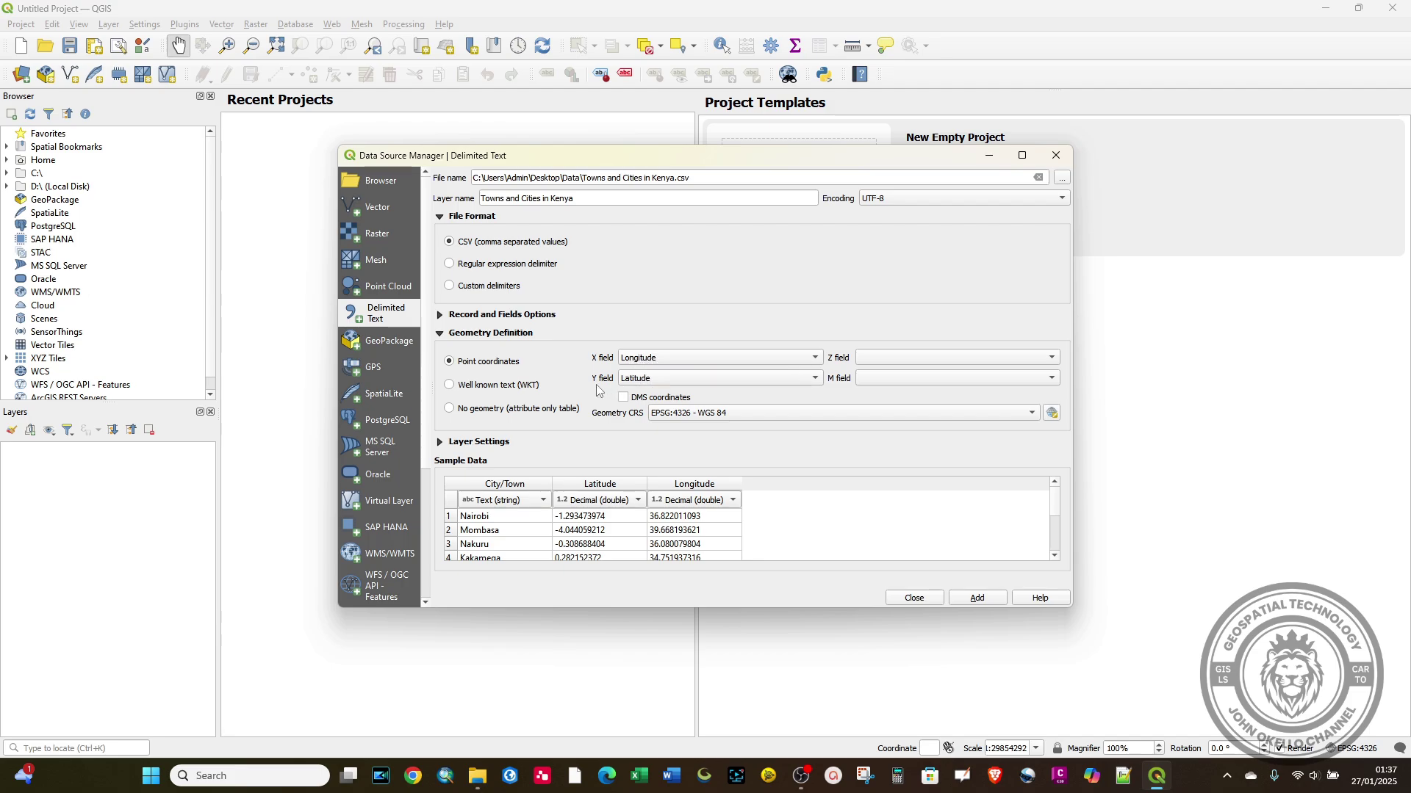
click(641, 382)
click(642, 379)
mouse_move(702, 419)
mouse_move(470, 787)
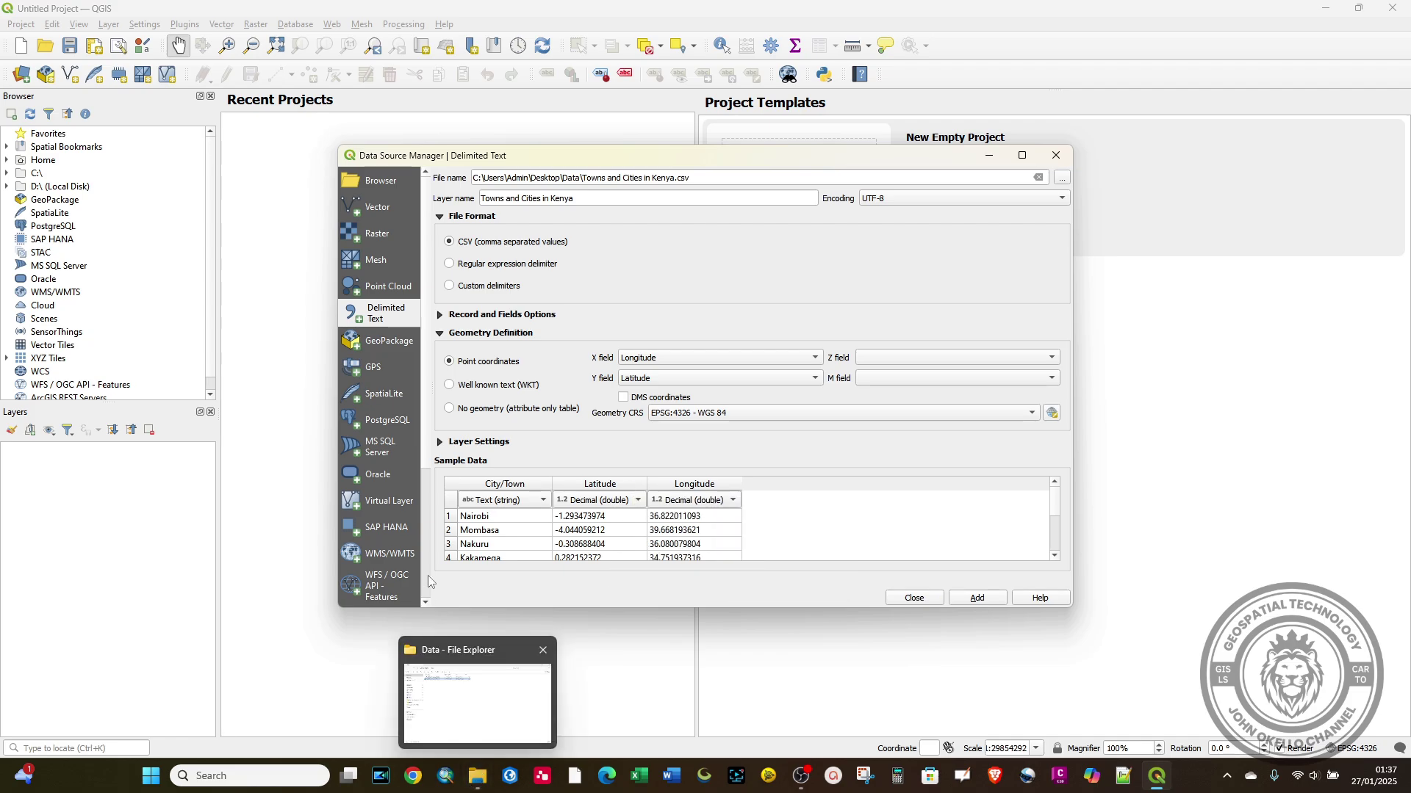
- Close the still-open Excel workbook and return to the QGIS import window
click(471, 727)
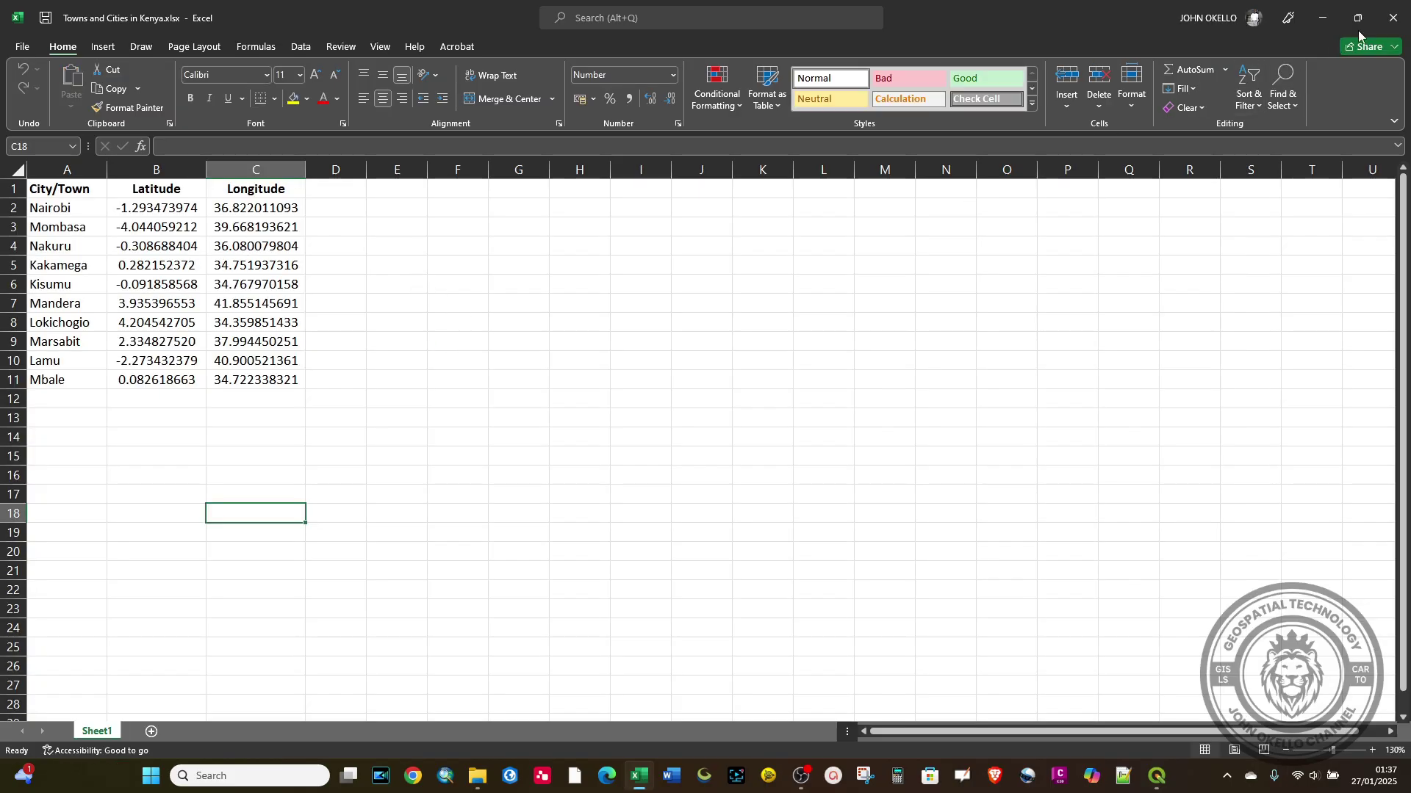
click(1391, 19)
click(1390, 20)
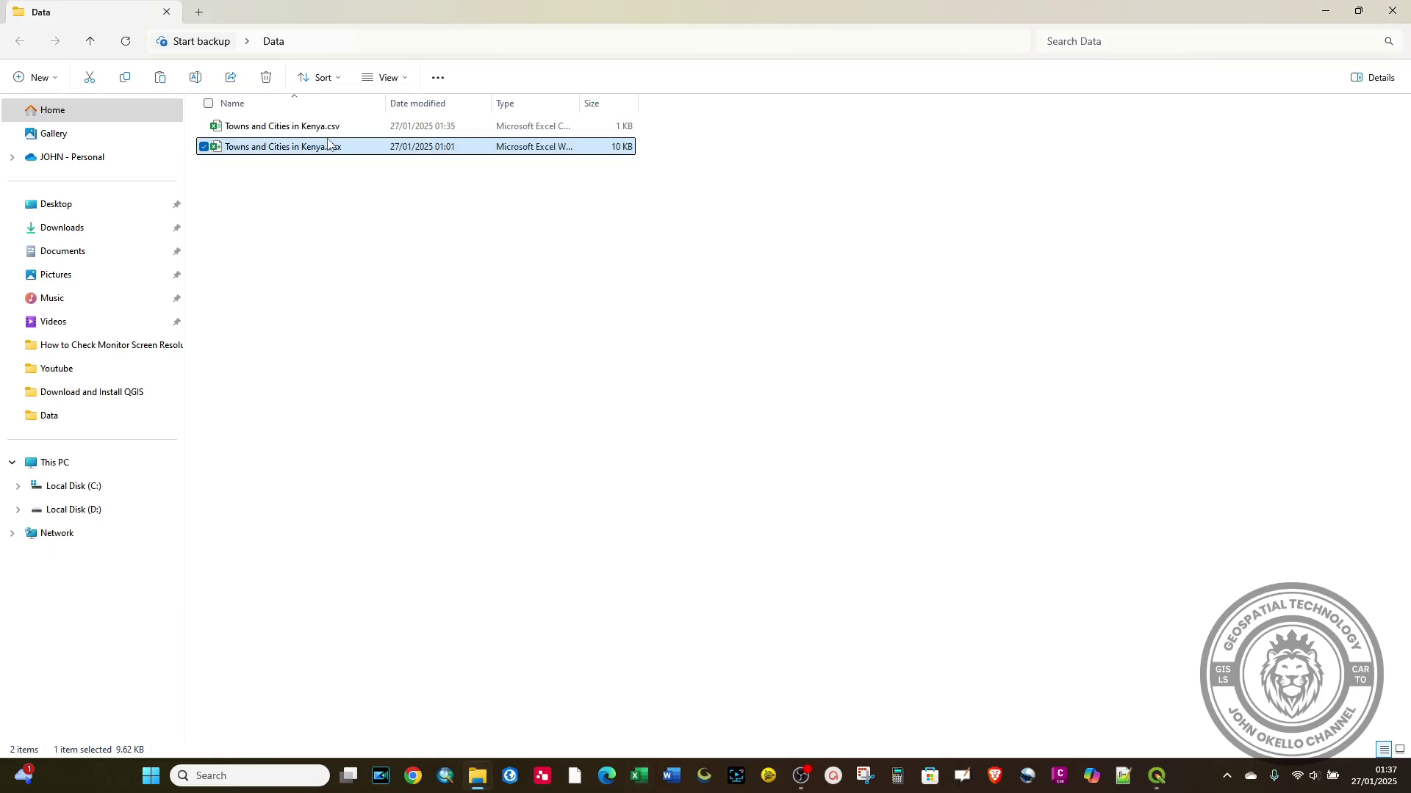
click(1326, 12)
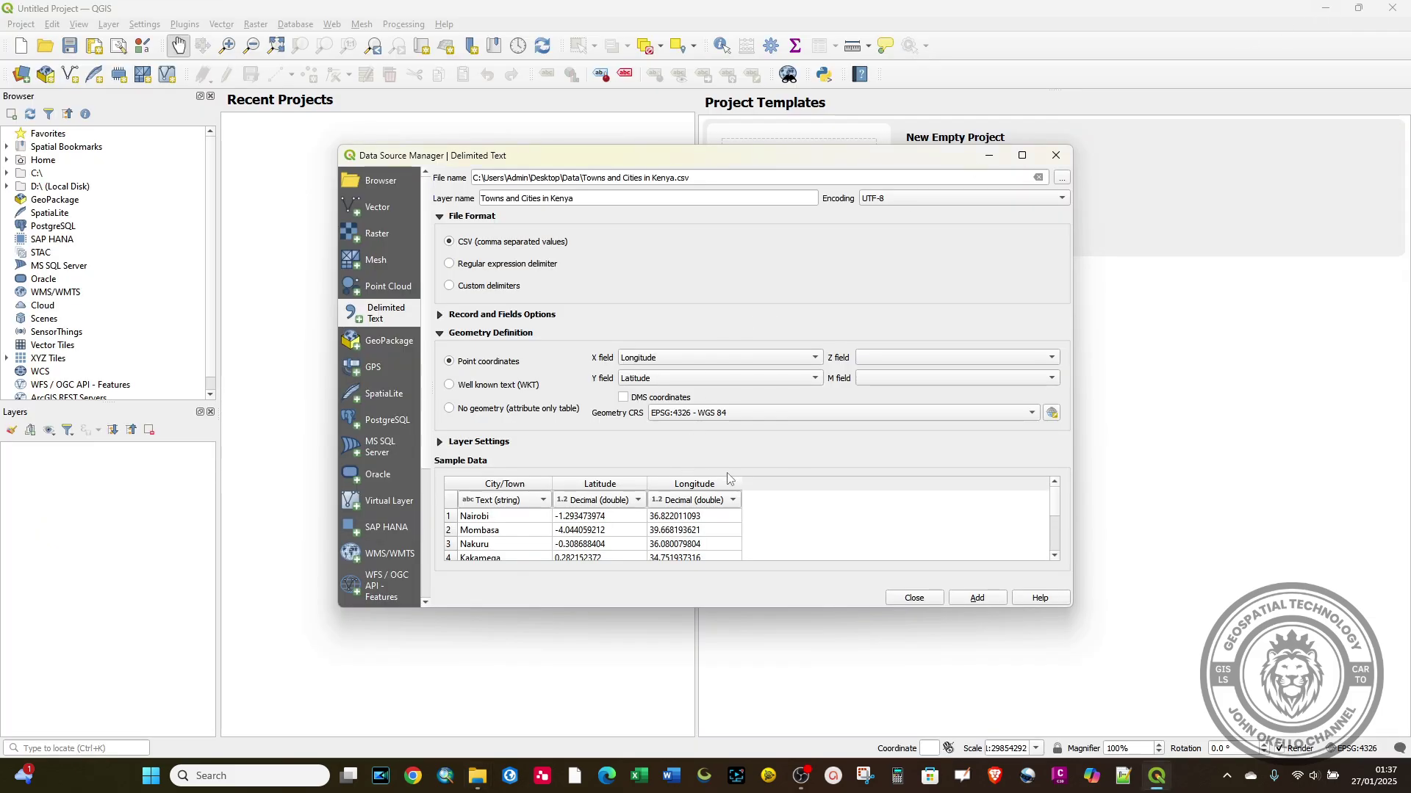
- Set the geometry CRS to EPSG:4326 - WGS 84 and add the towns as a point layer
click(790, 416)
click(874, 414)
click(1053, 415)
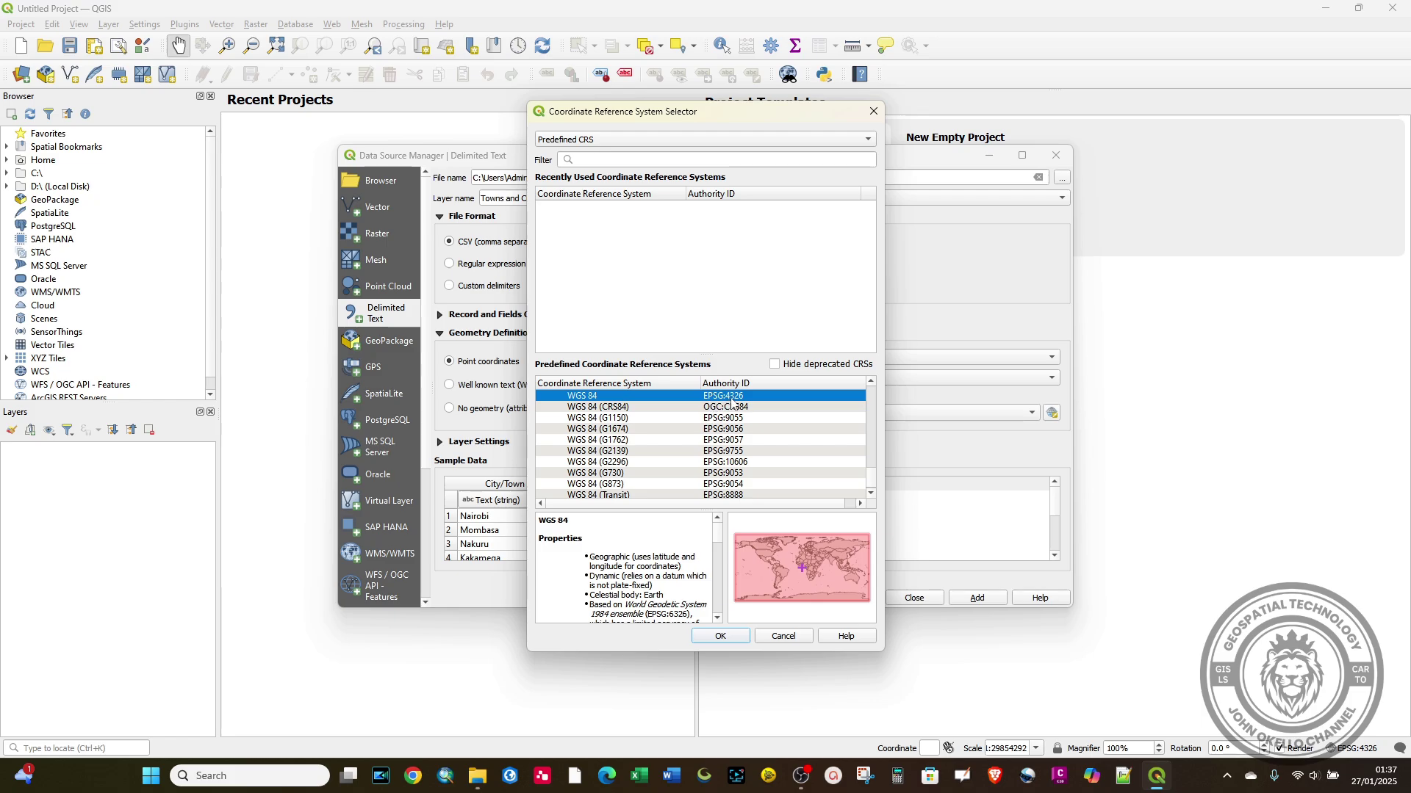
click(725, 636)
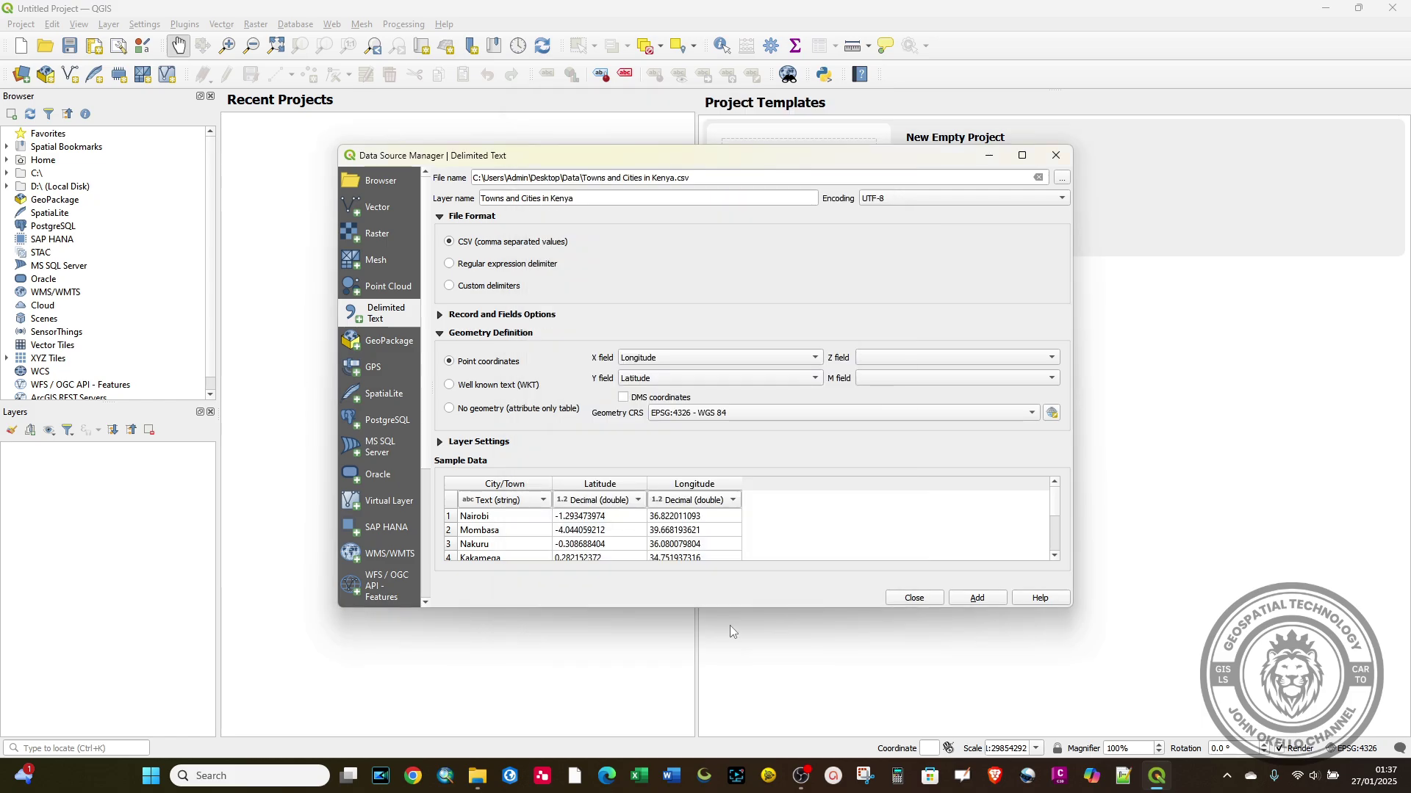
scroll(495, 501, down, 1)
scroll(797, 526, down, 2)
scroll(799, 523, up, 2)
click(978, 599)
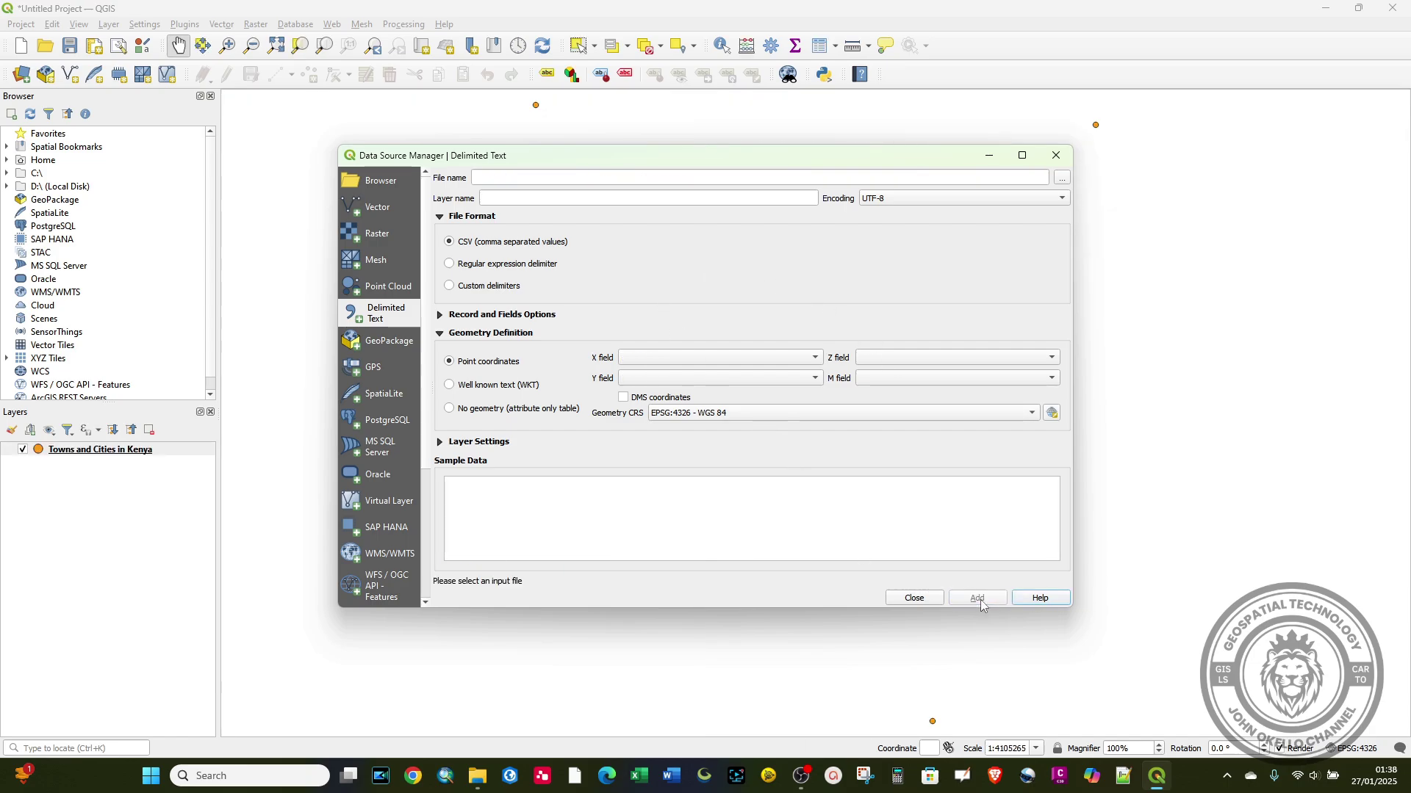
- Close the Data Source Manager and zoom the map onto the ten Kenya town points
click(915, 598)
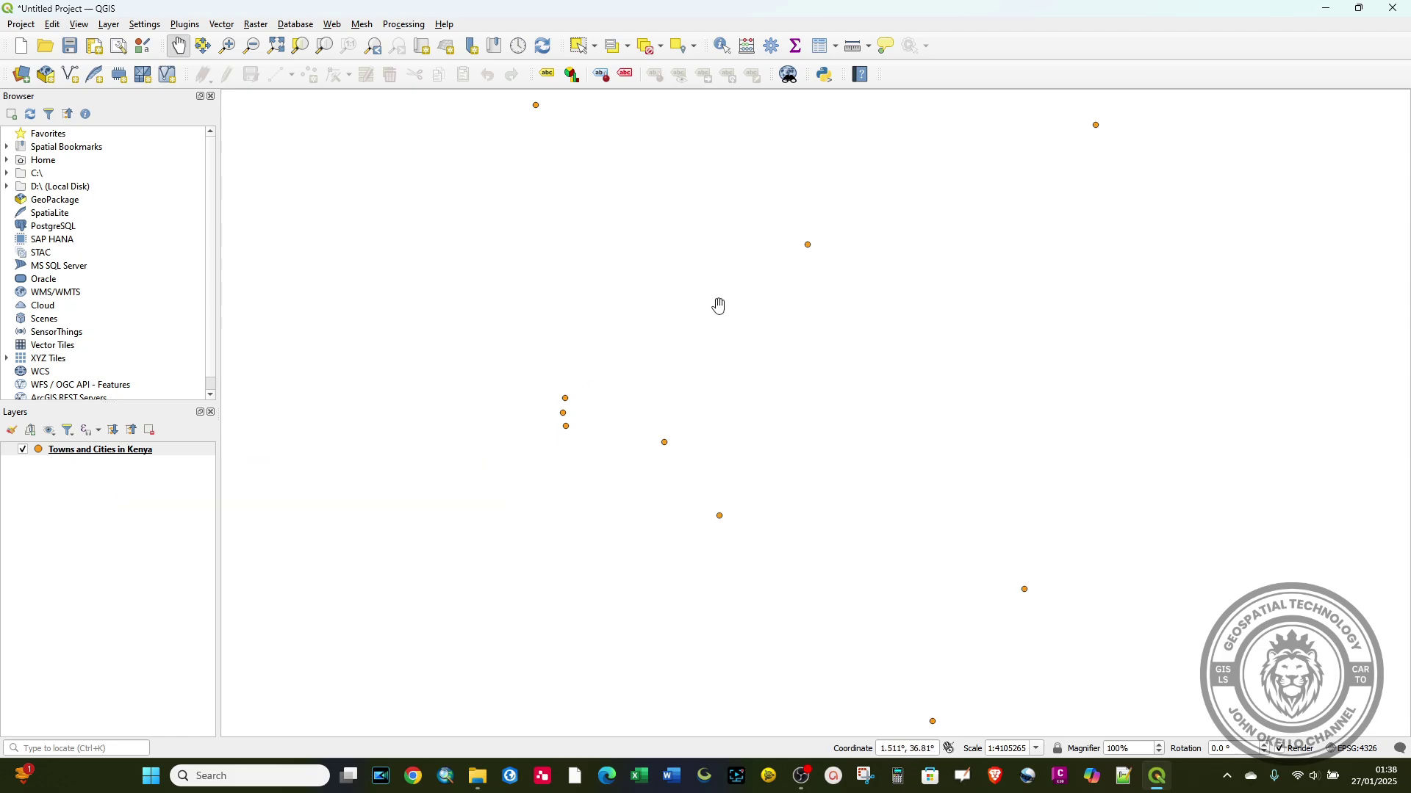
scroll(721, 301, down, 2)
scroll(793, 283, up, 1)
mouse_move(92, 460)
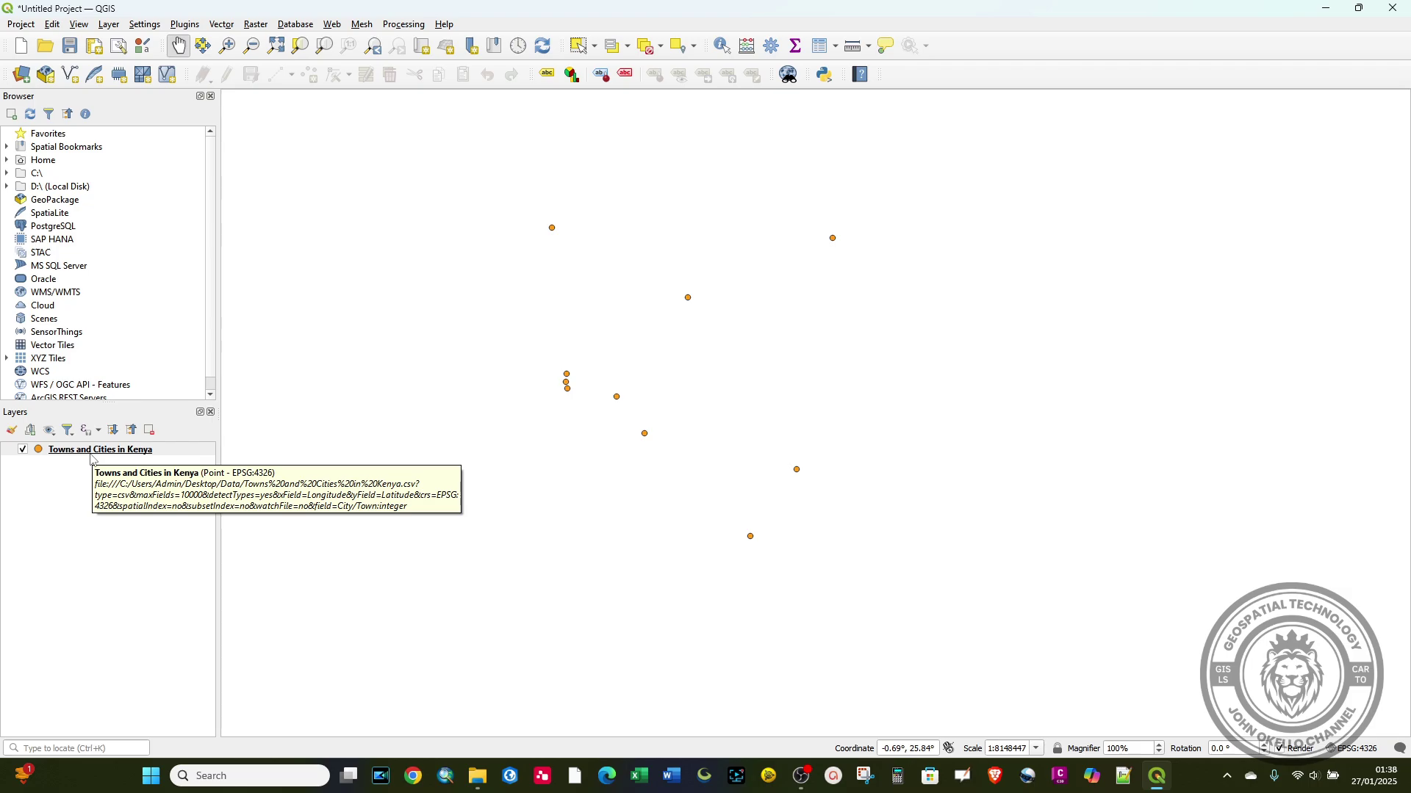
- Open Save Features As for the towns layer with ESRI Shapefile as the format
right_click(90, 454)
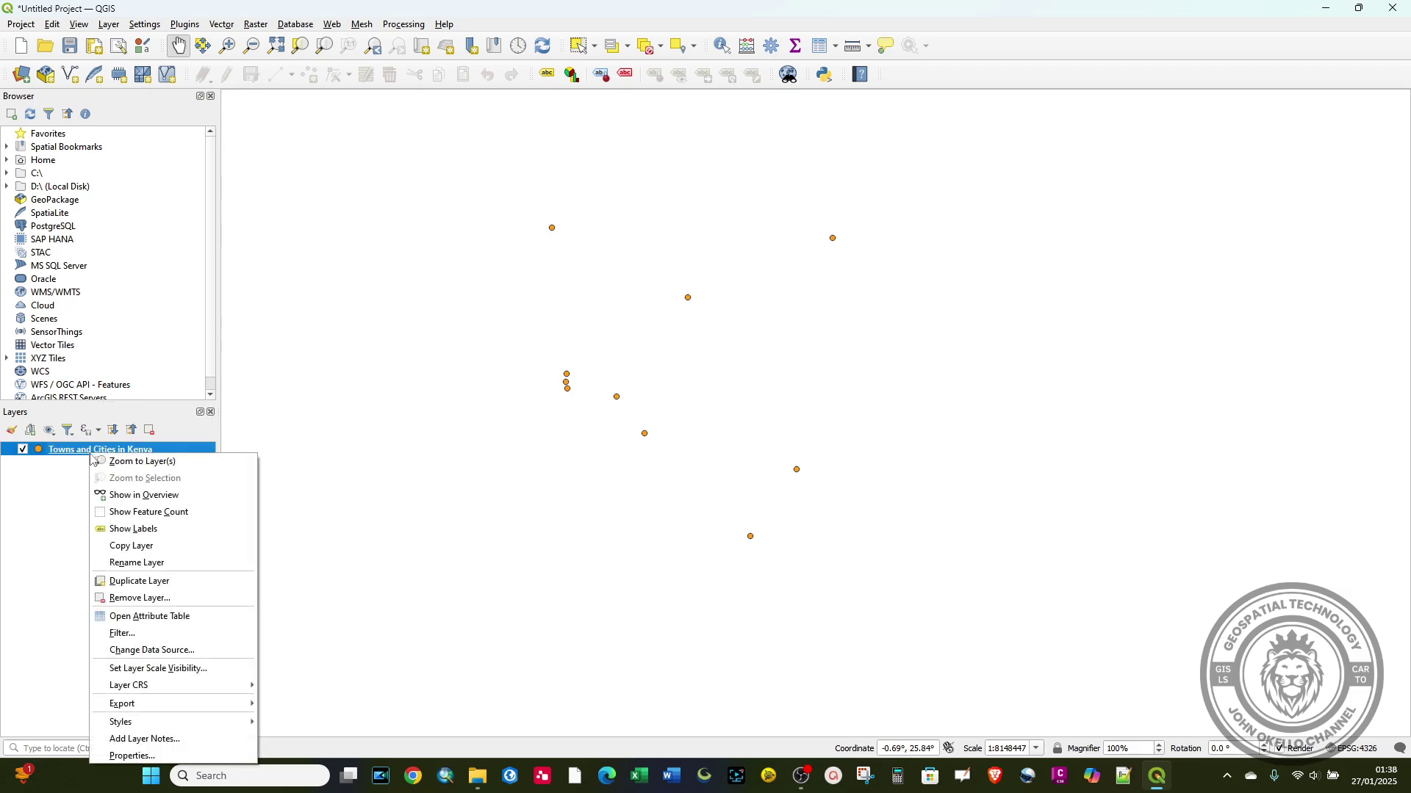
mouse_move(139, 706)
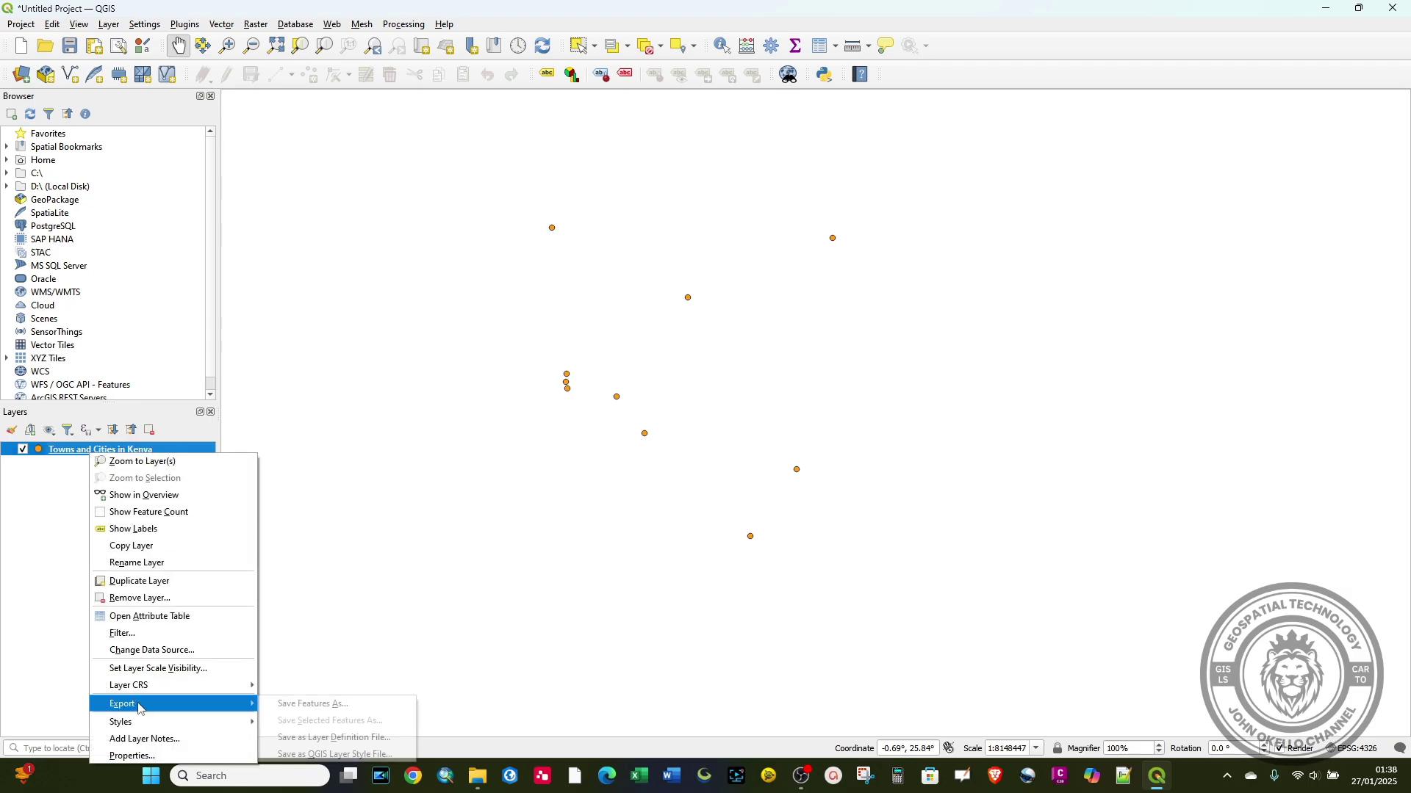
click(302, 707)
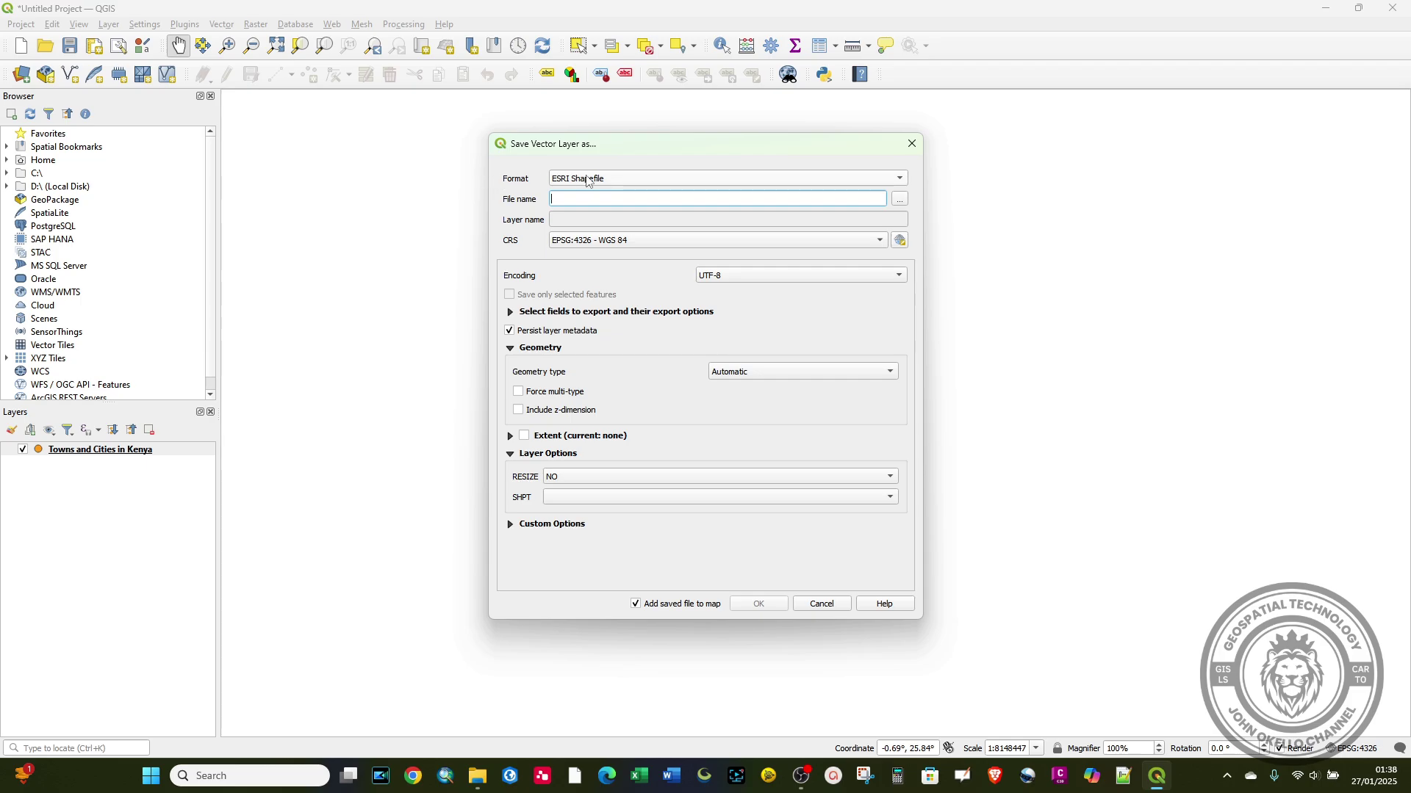
click(588, 182)
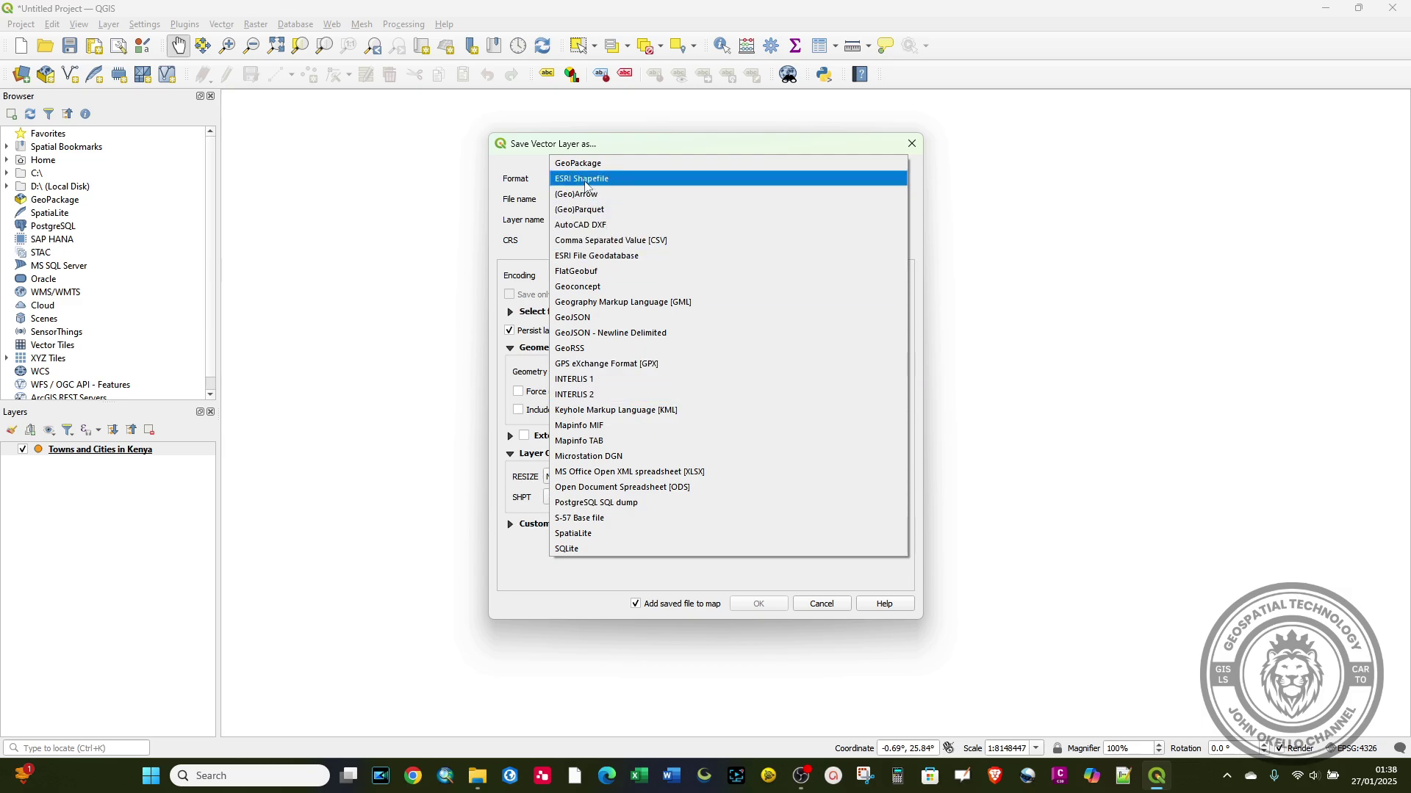
click(587, 183)
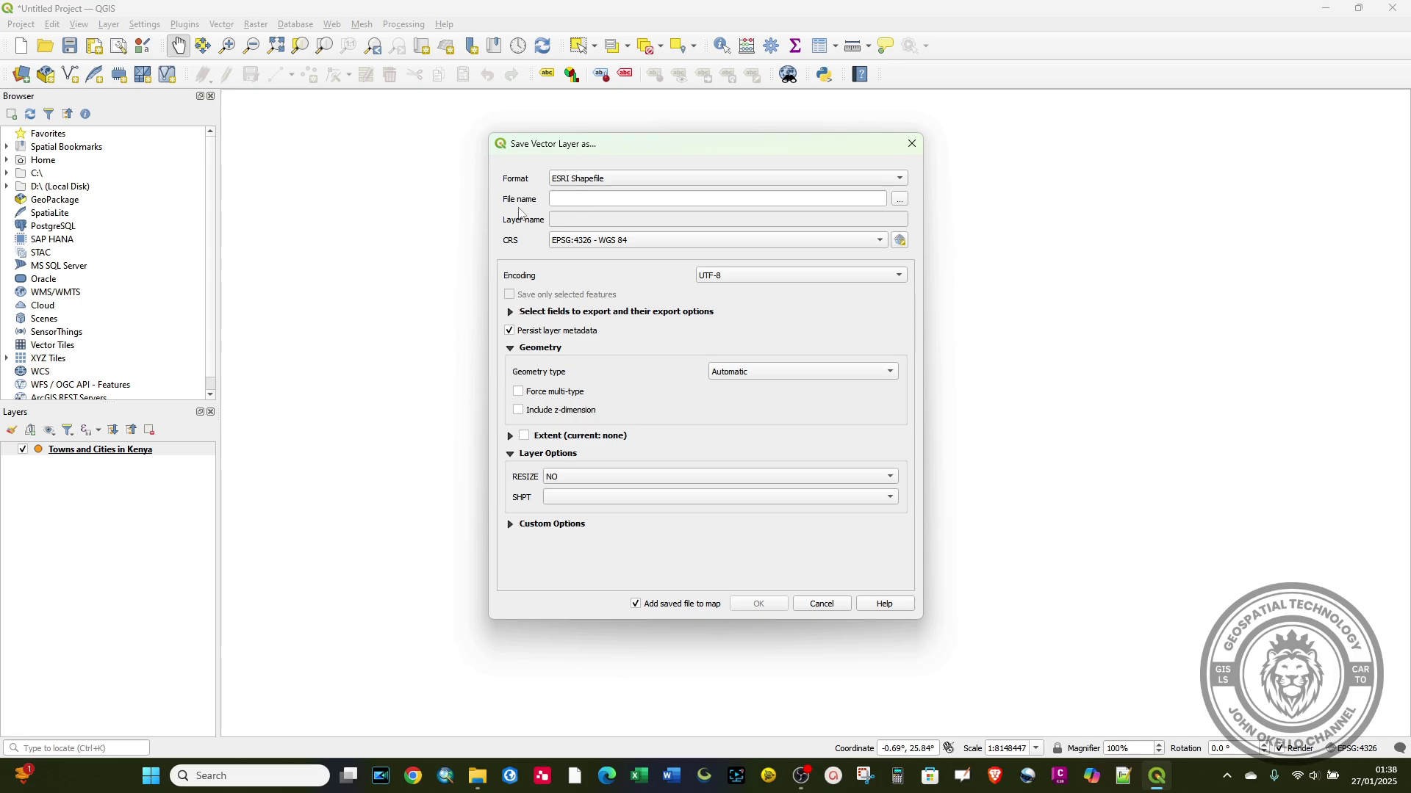
click(899, 199)
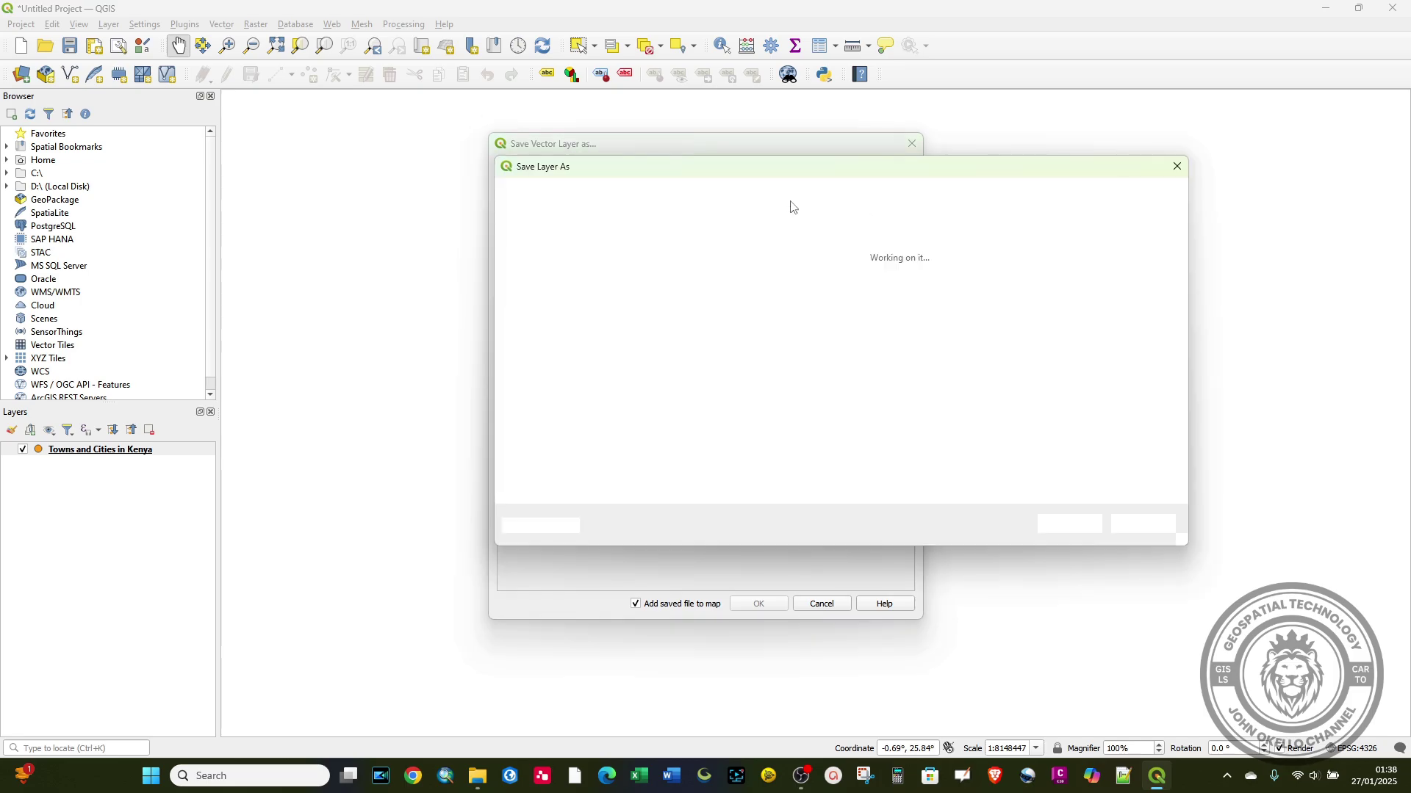
- Set the export's output file to Kenya Towns.shp in the Desktop Data folder
click(1177, 166)
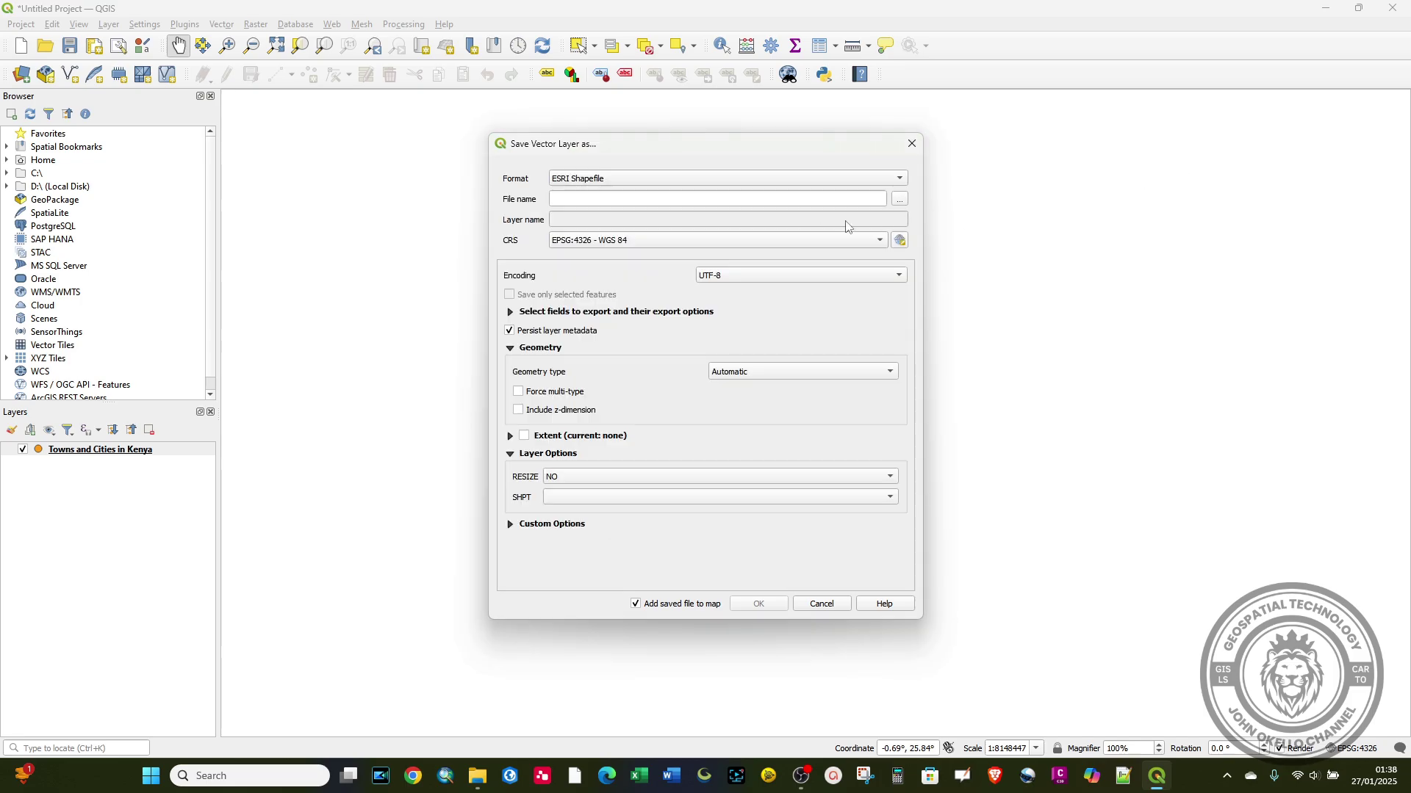
click(900, 203)
click(656, 447)
double_click(673, 294)
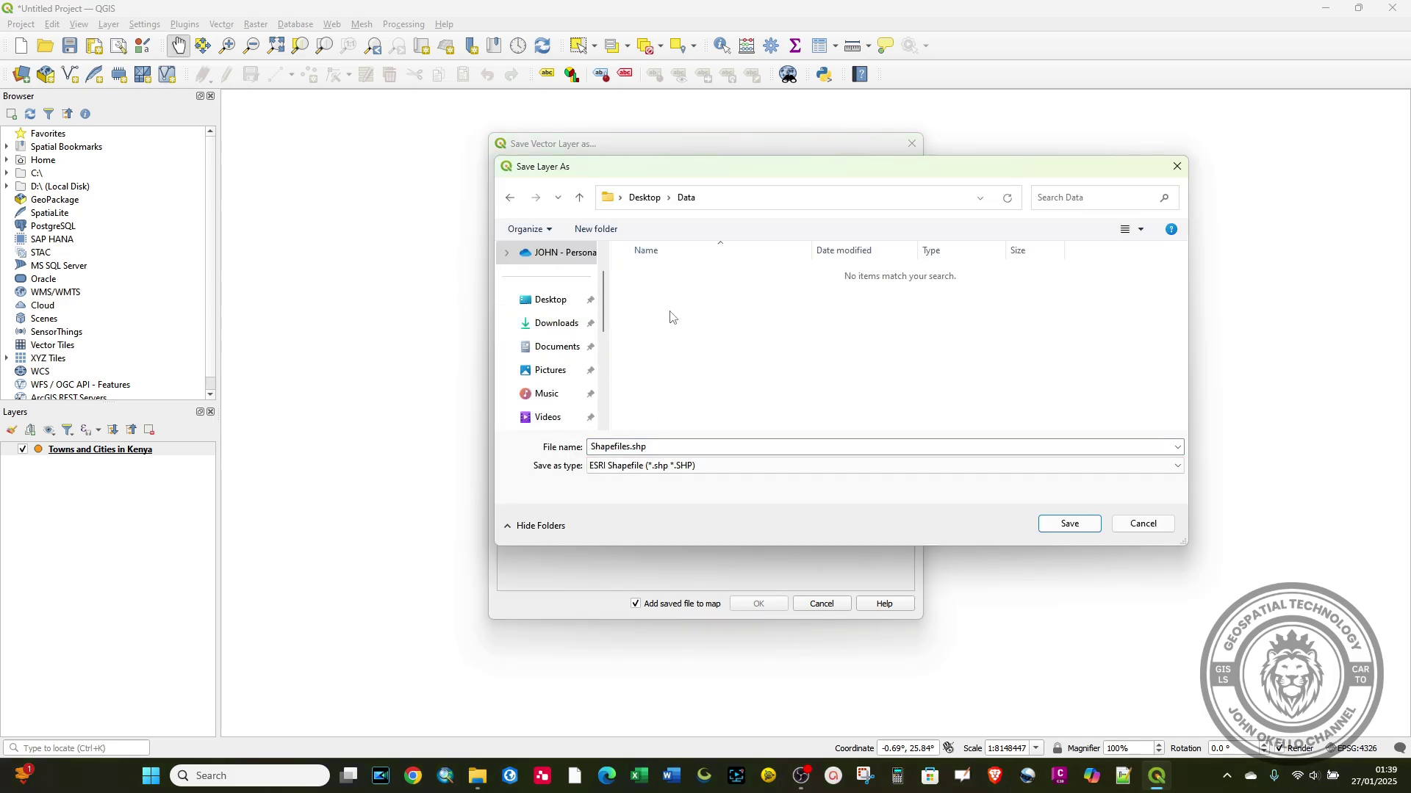
double_click(656, 448)
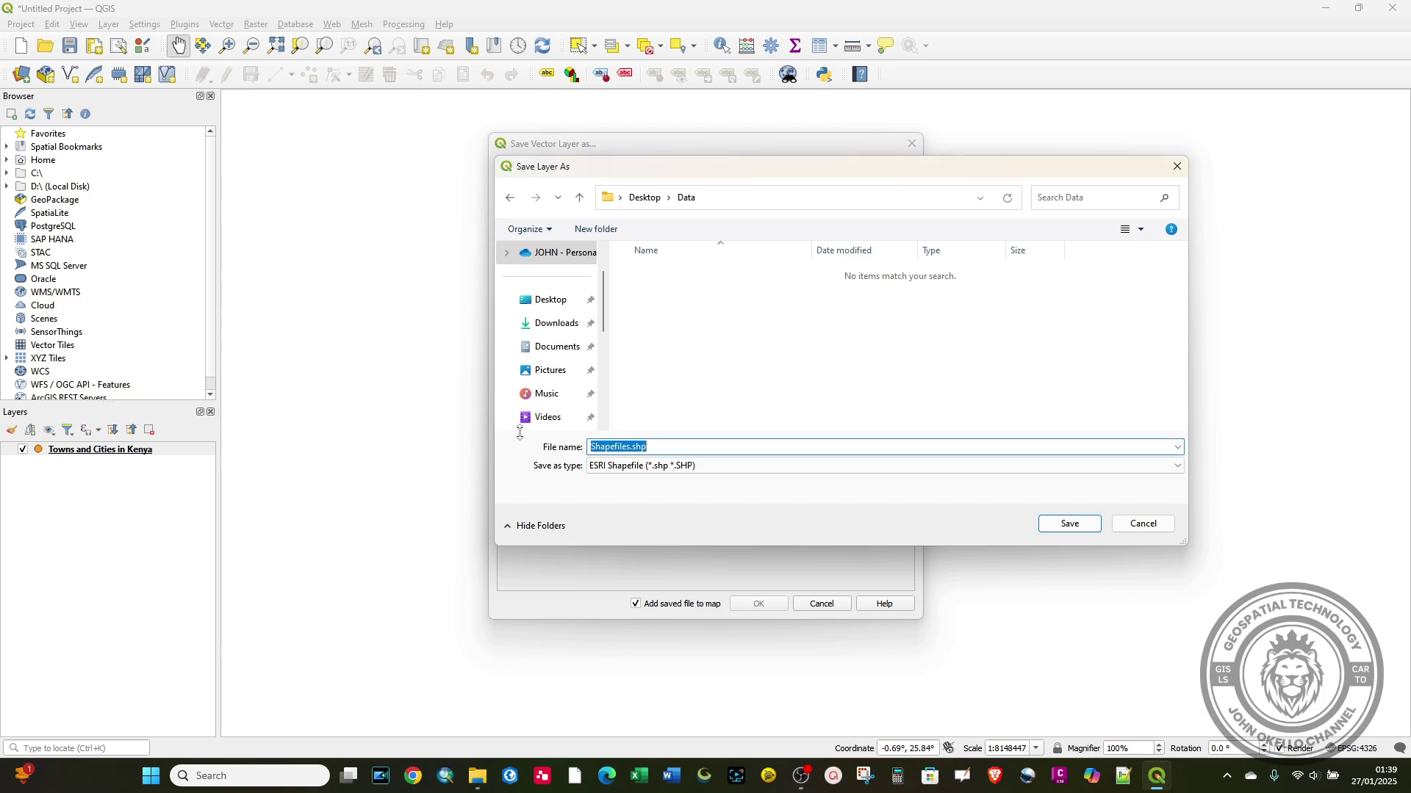
text(Town)
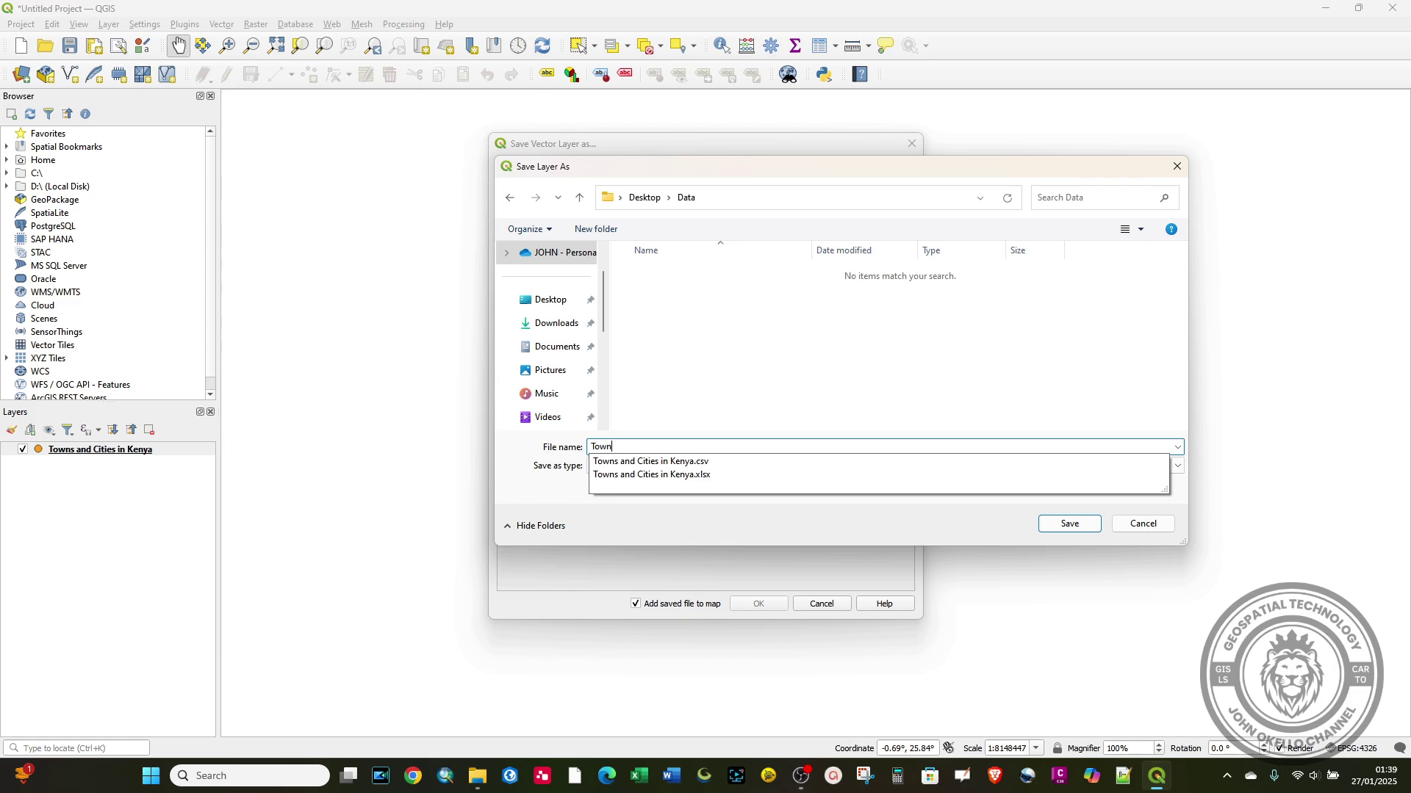
key(BackSpace)
key(BackSpace)
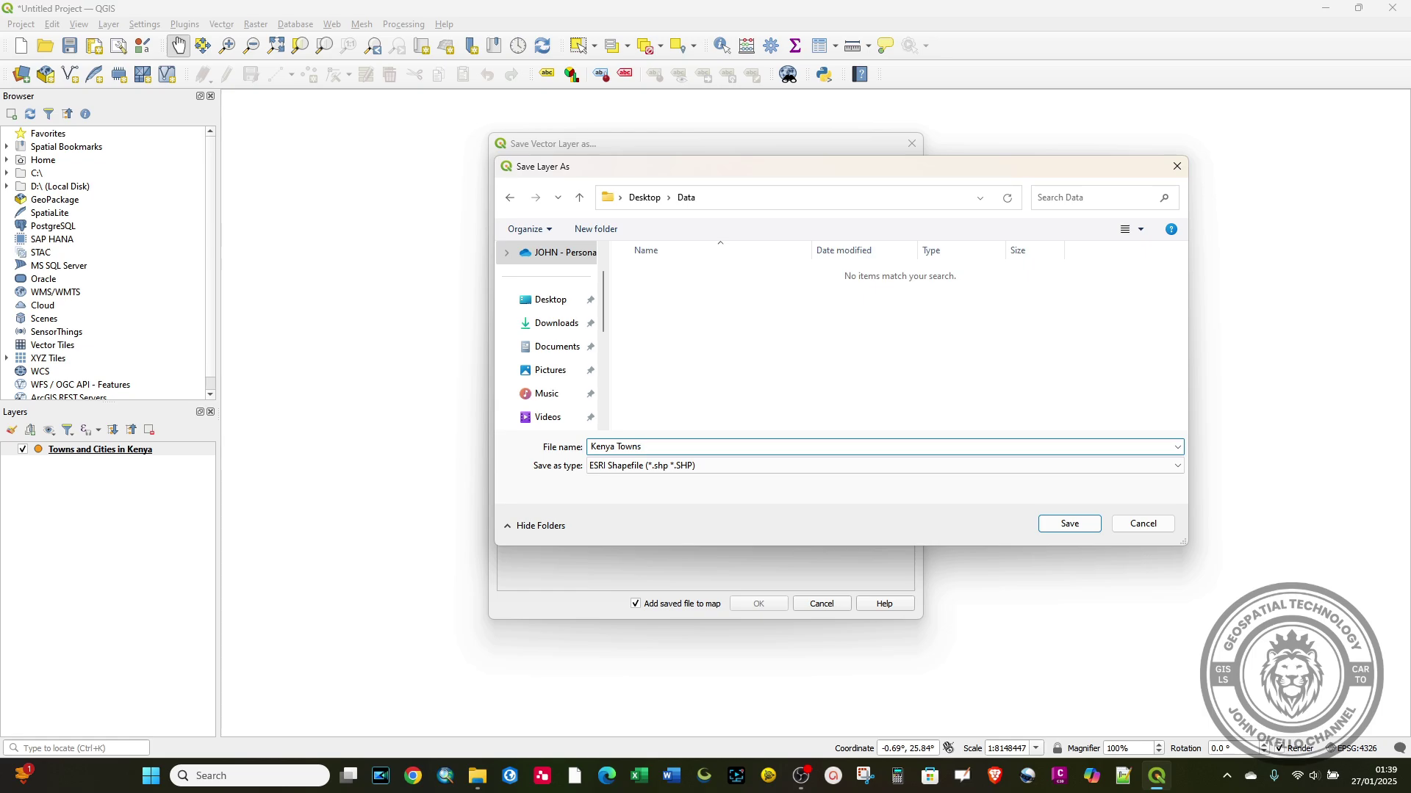
click(1067, 524)
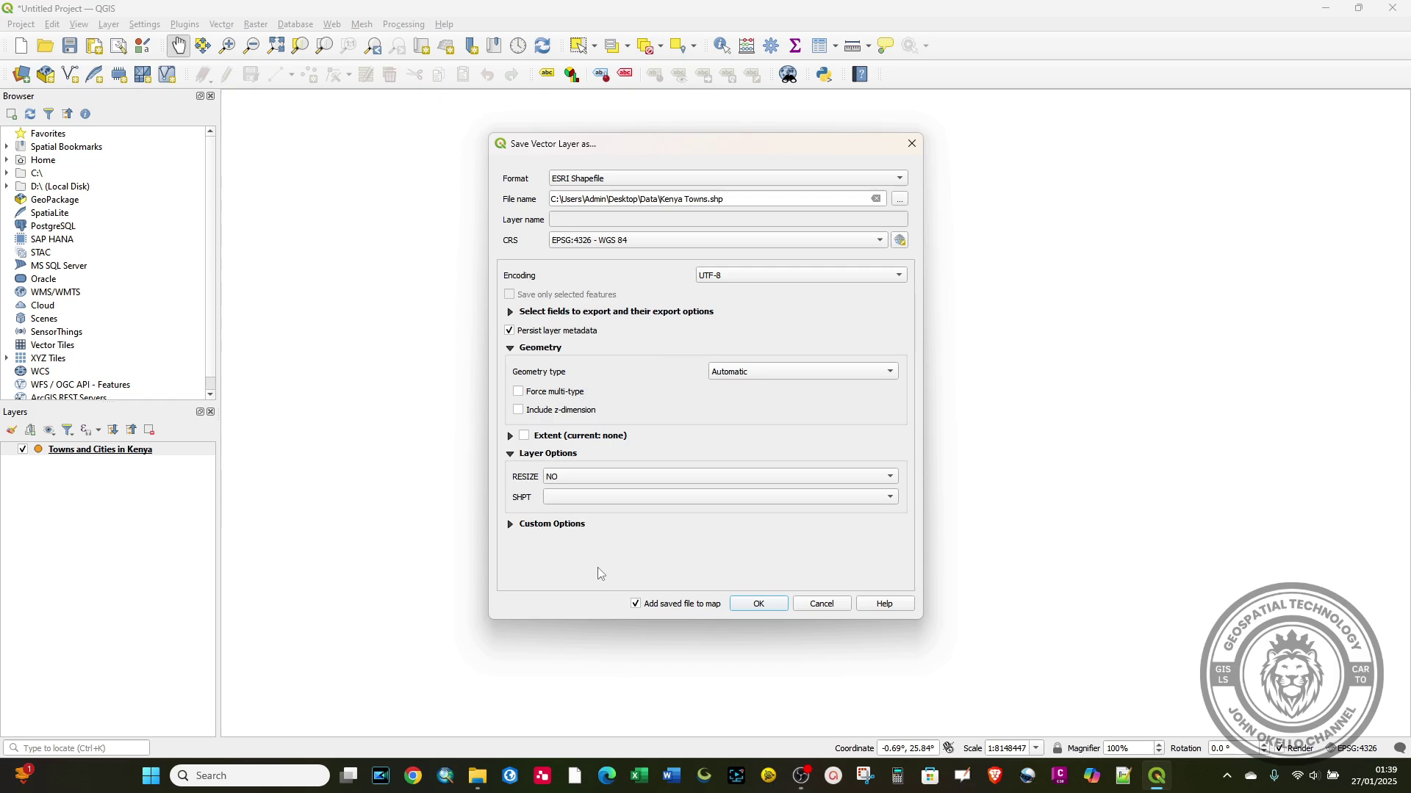
- Export the Kenya Towns shapefile and remove the original Towns and Cities in Kenya CSV layer
click(746, 611)
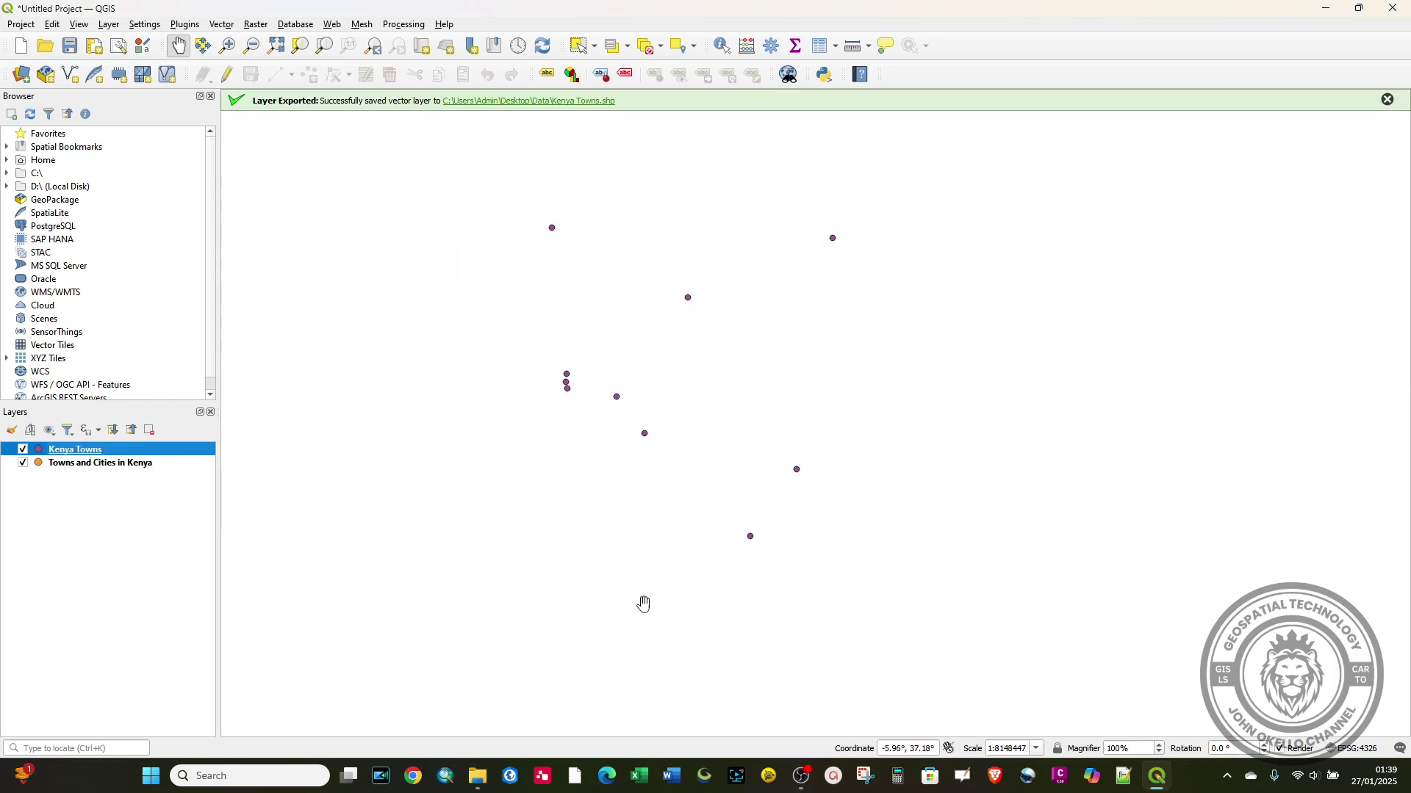
click(112, 470)
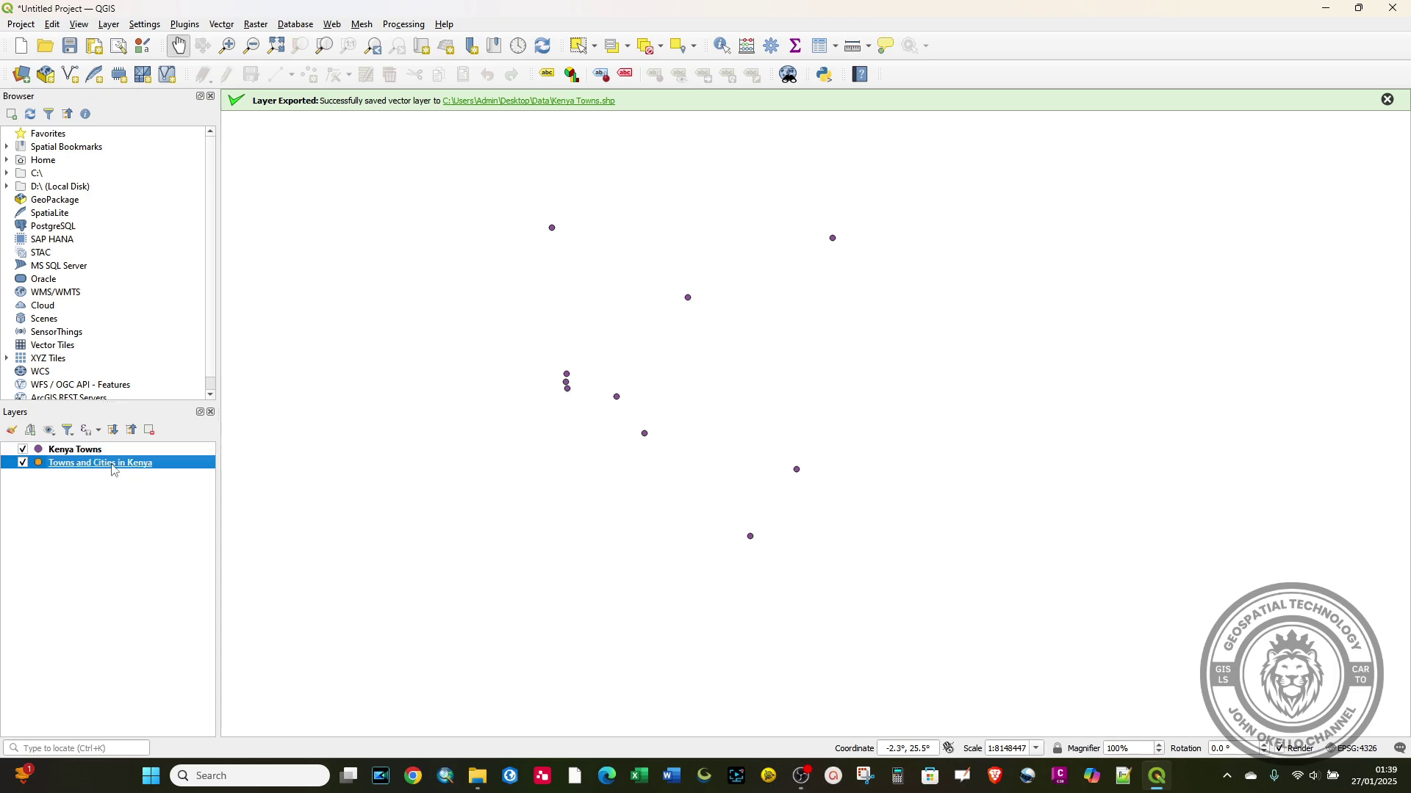
right_click(112, 470)
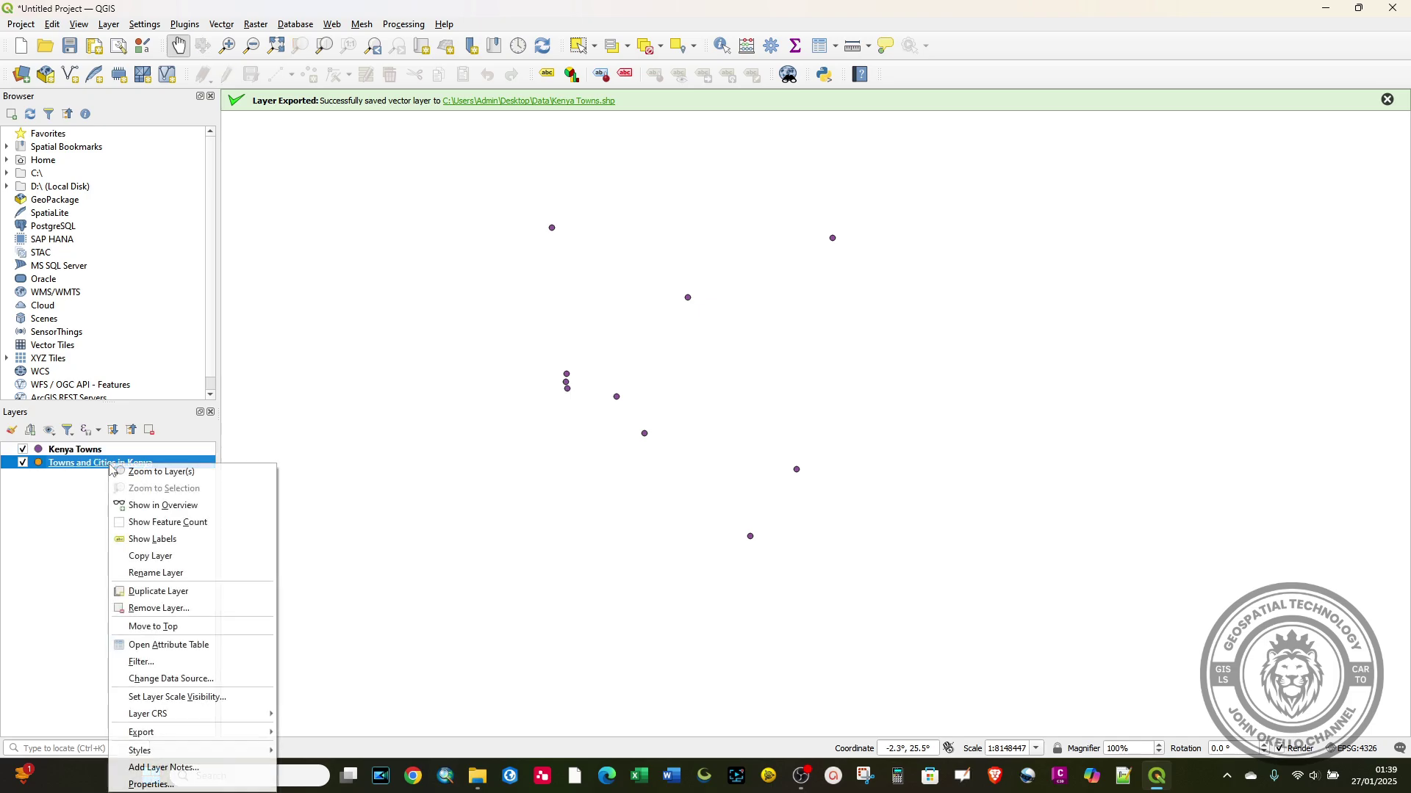
click(154, 609)
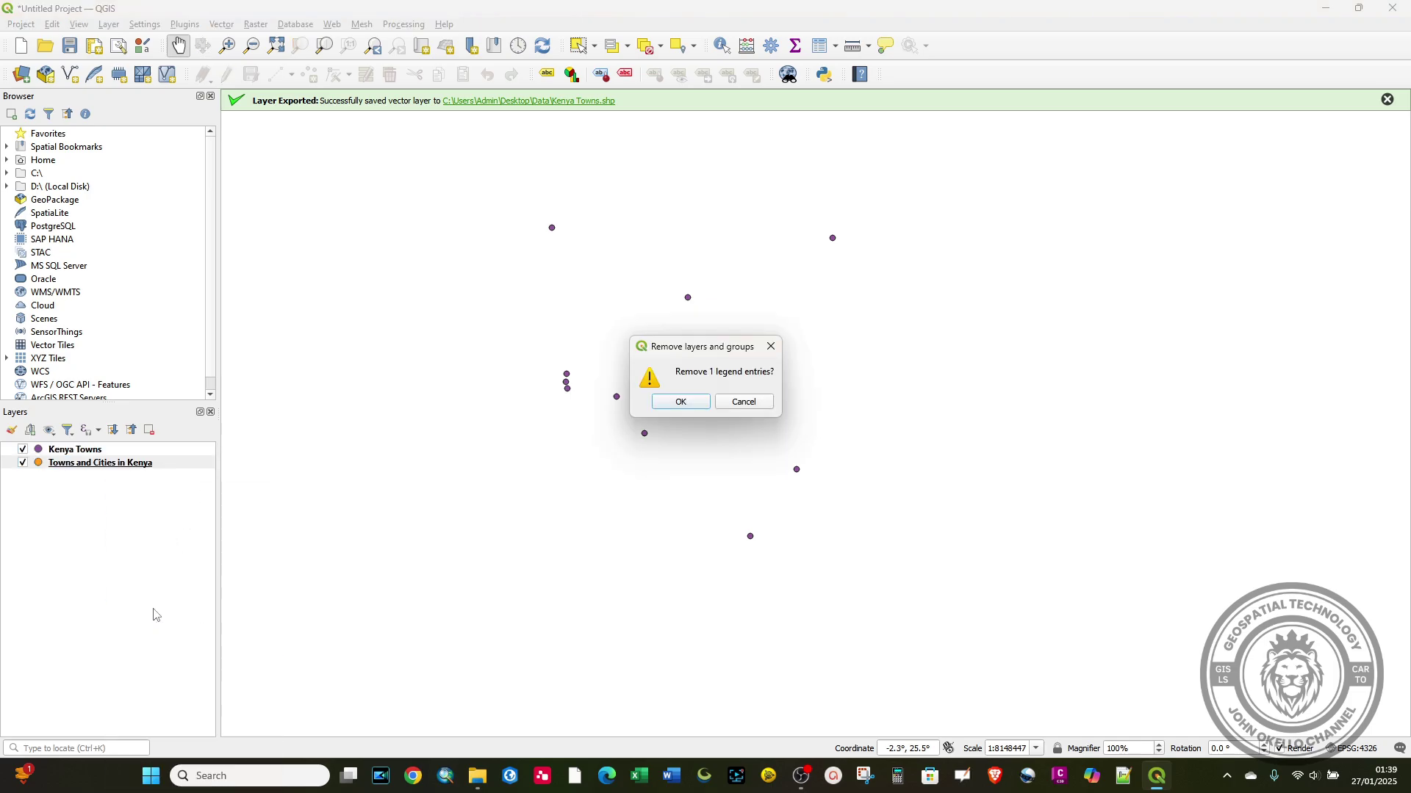
click(677, 401)
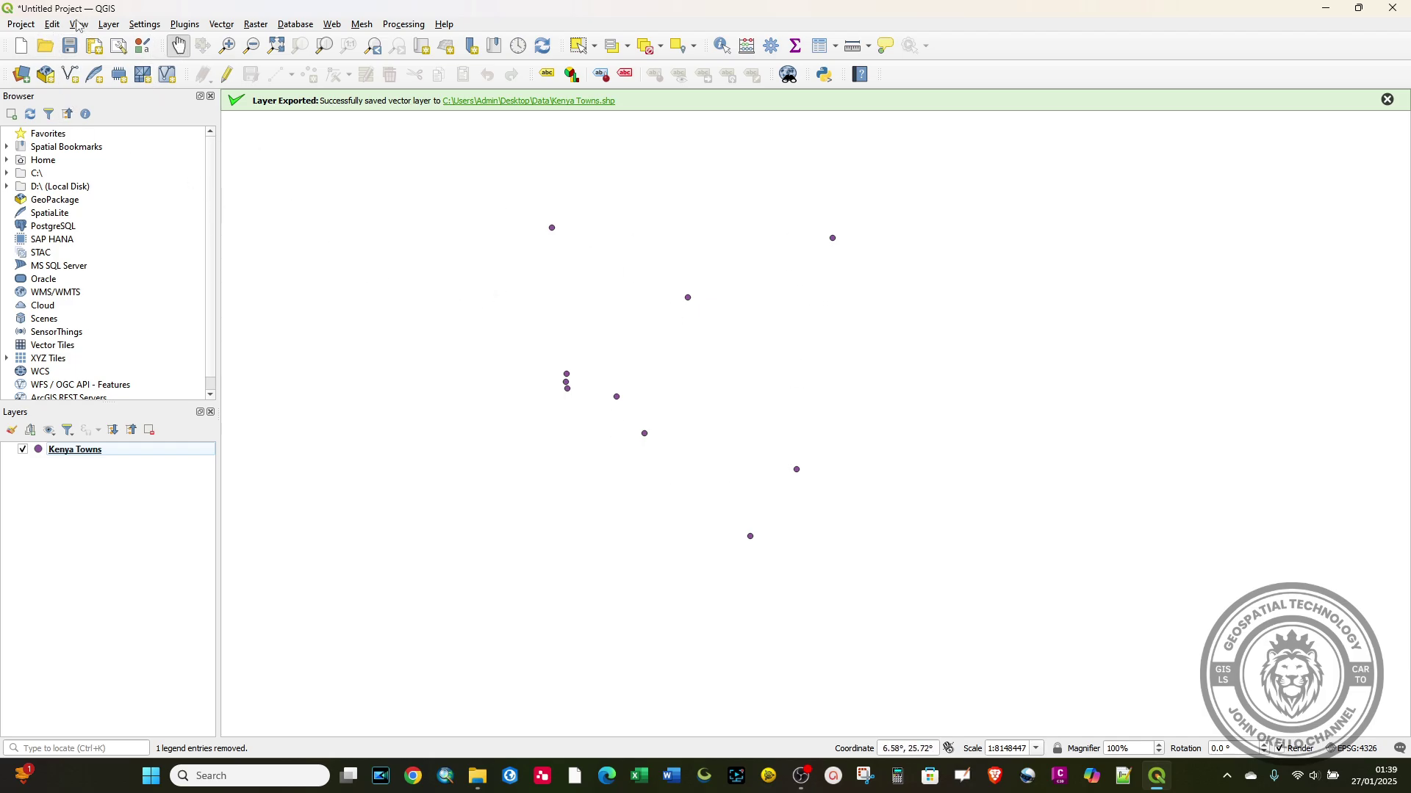
- Search for and install the QuickMapServices plugin from the plugin manager
click(187, 26)
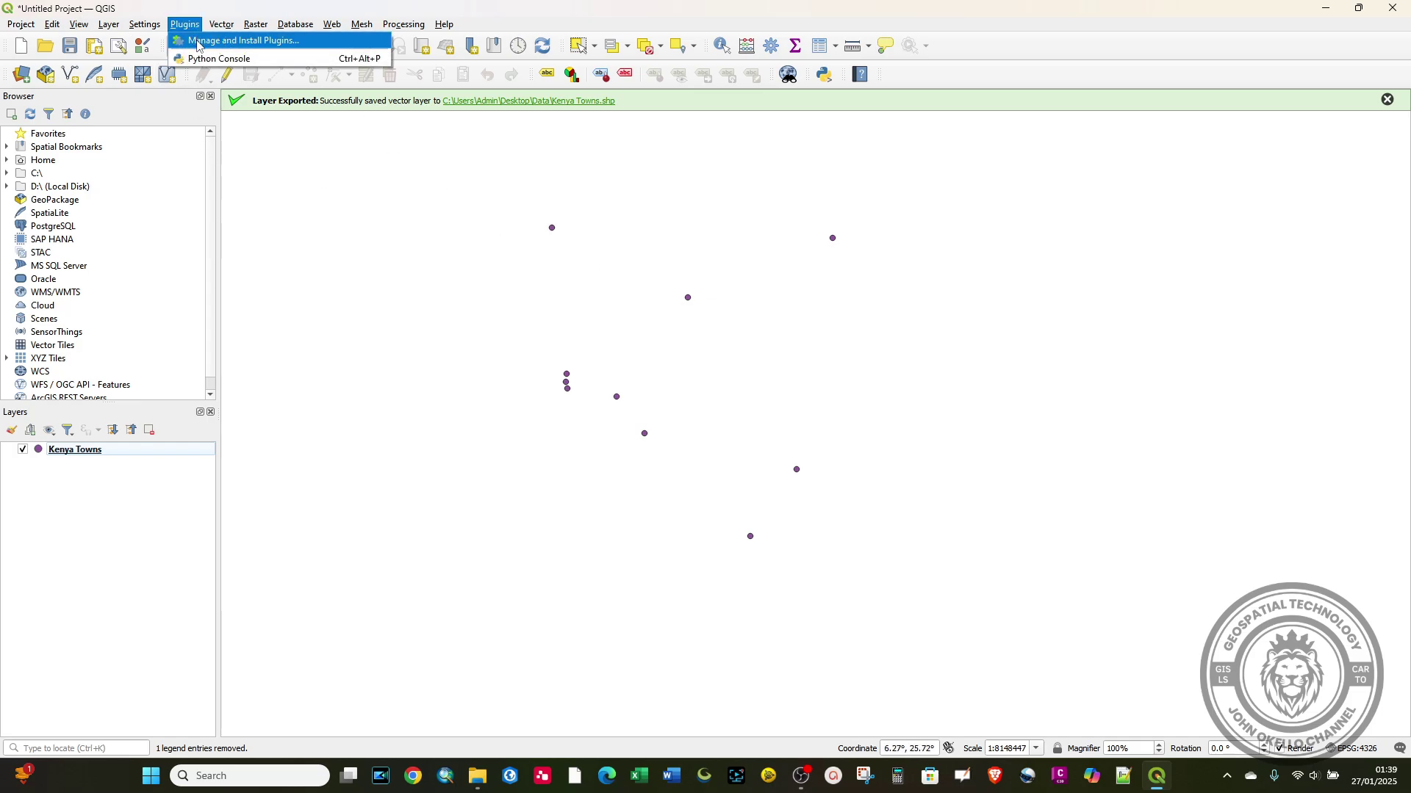
click(199, 43)
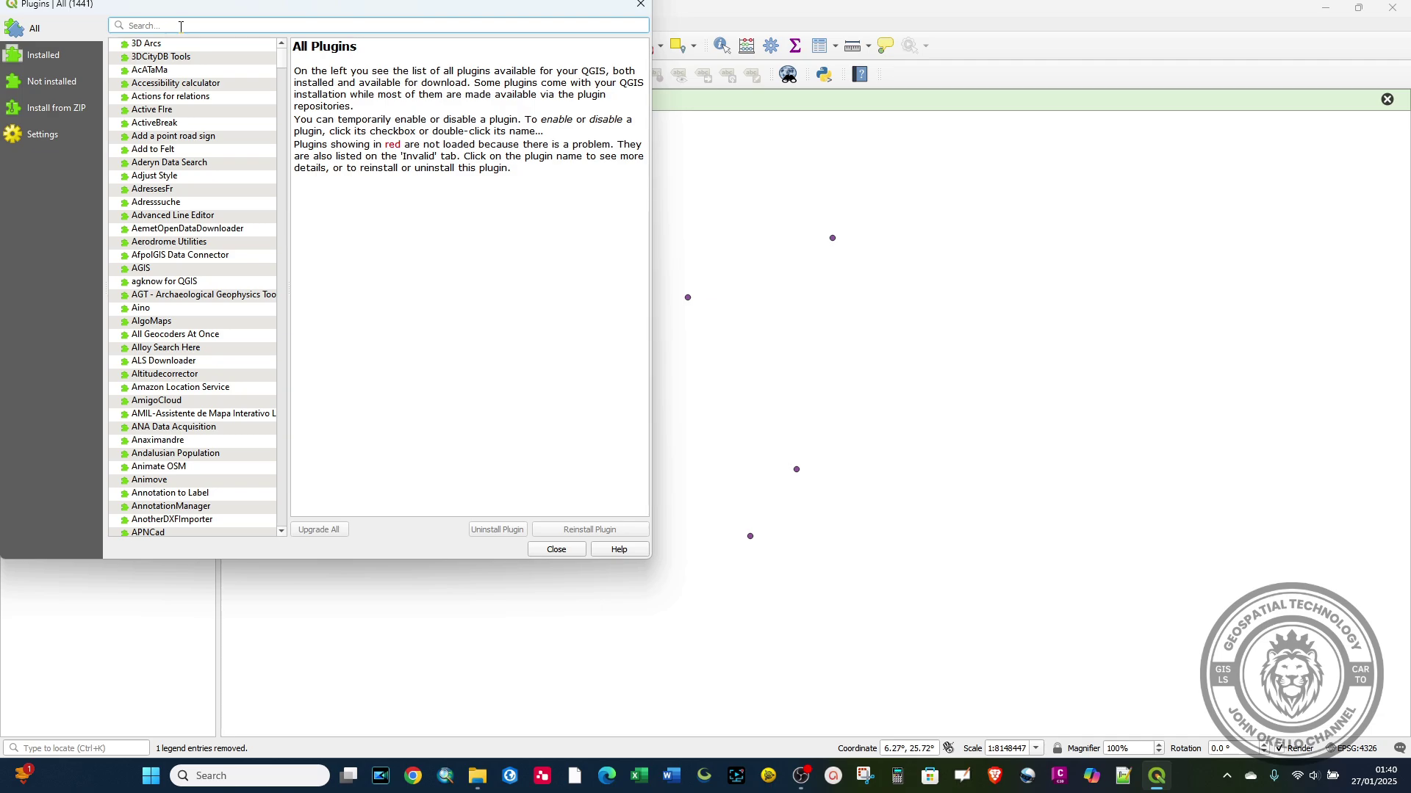
text(qu)
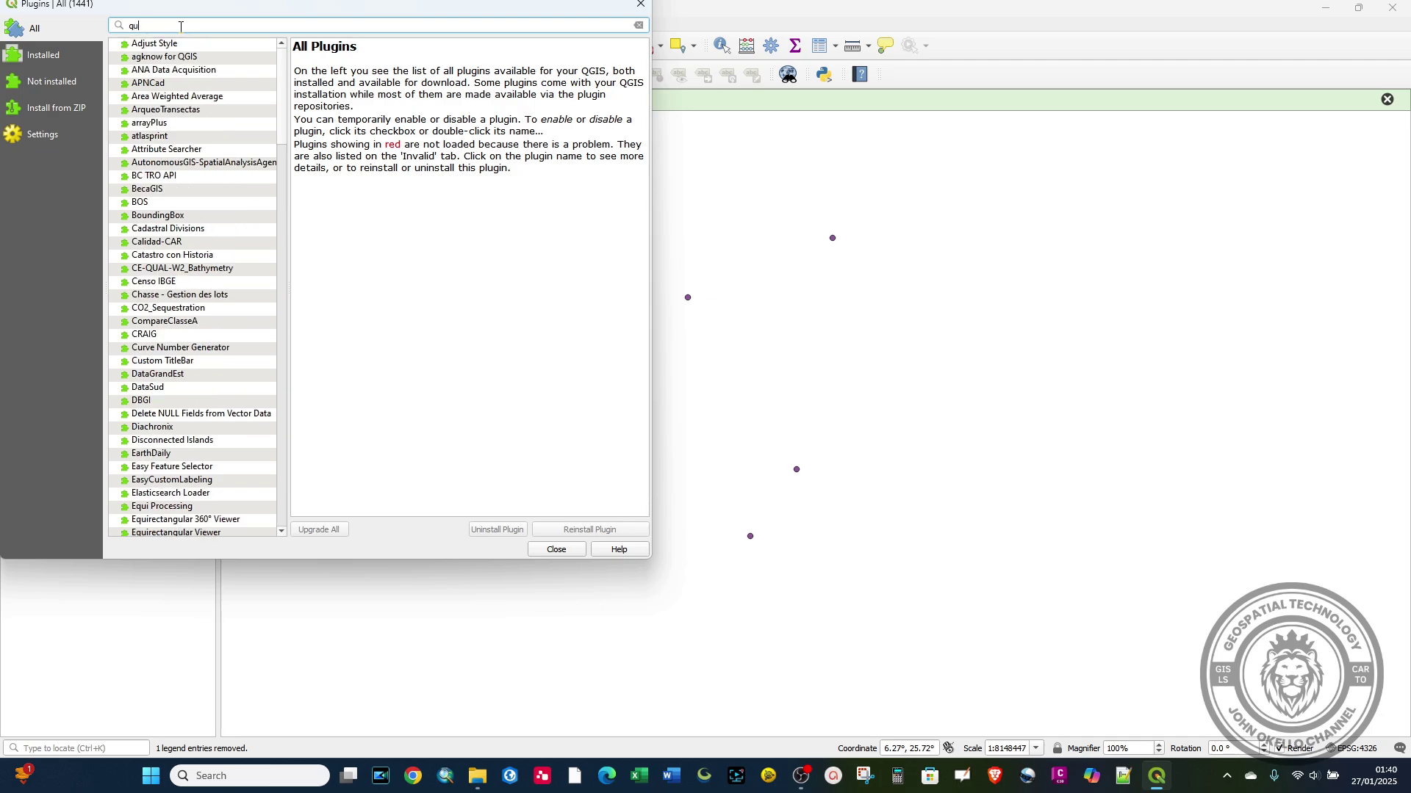
text(ickmapservices)
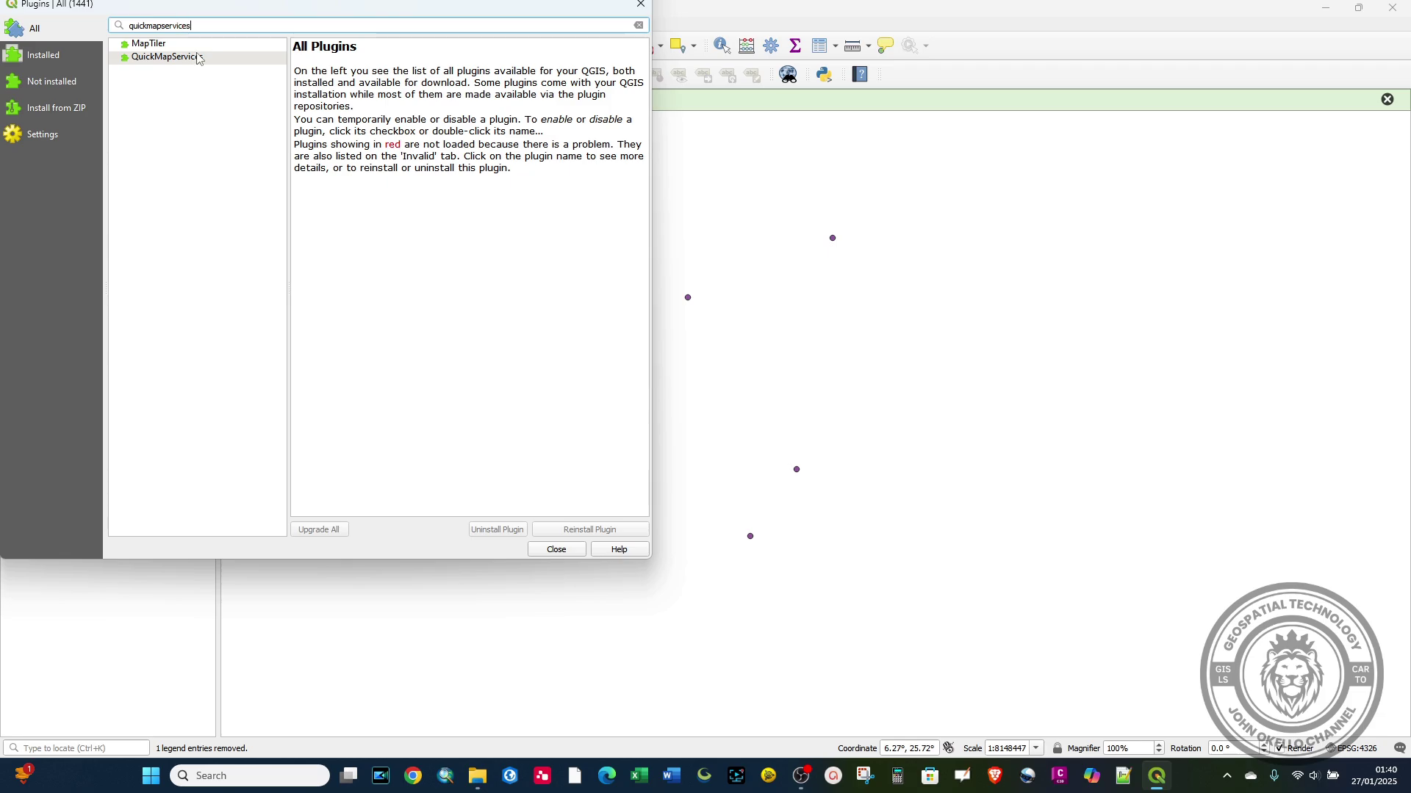
click(197, 58)
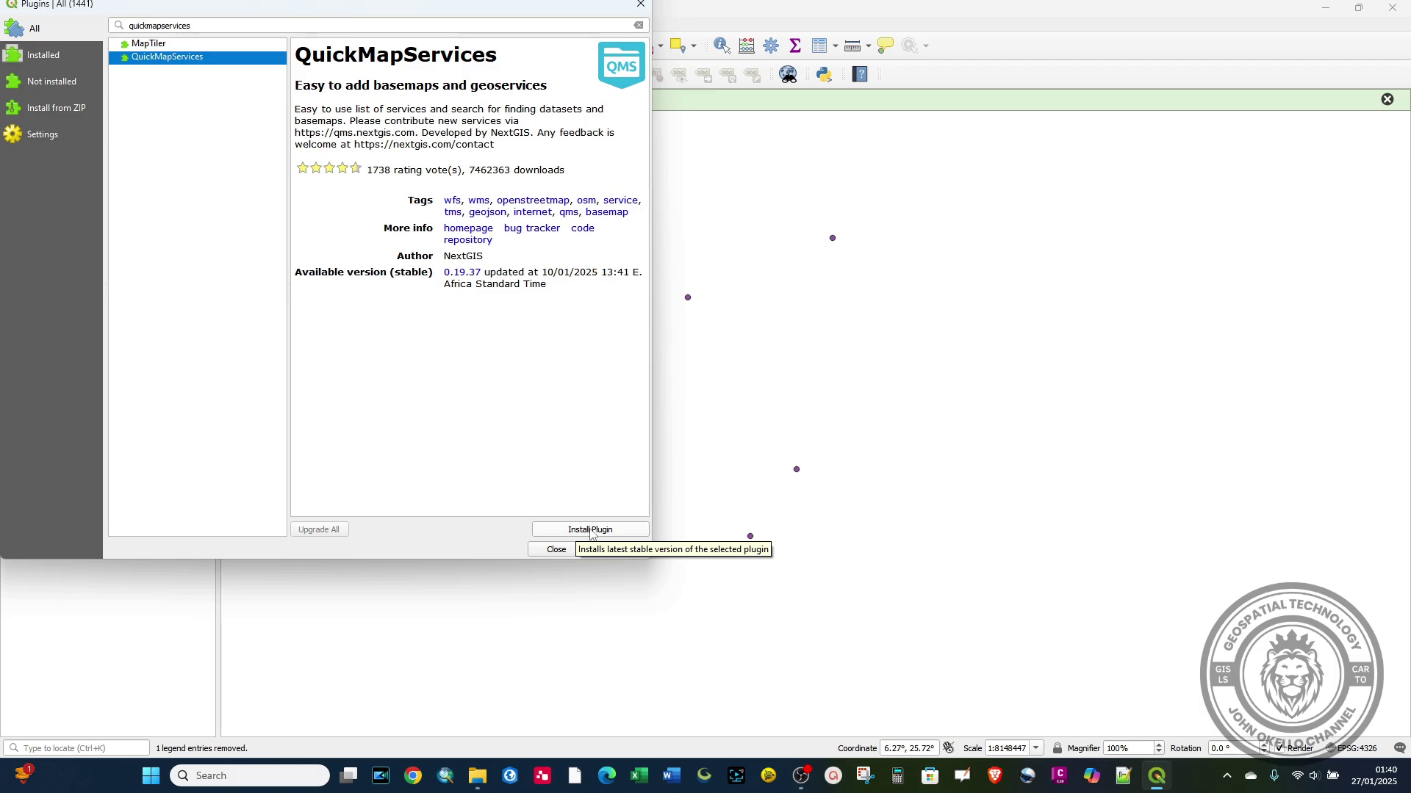
click(590, 530)
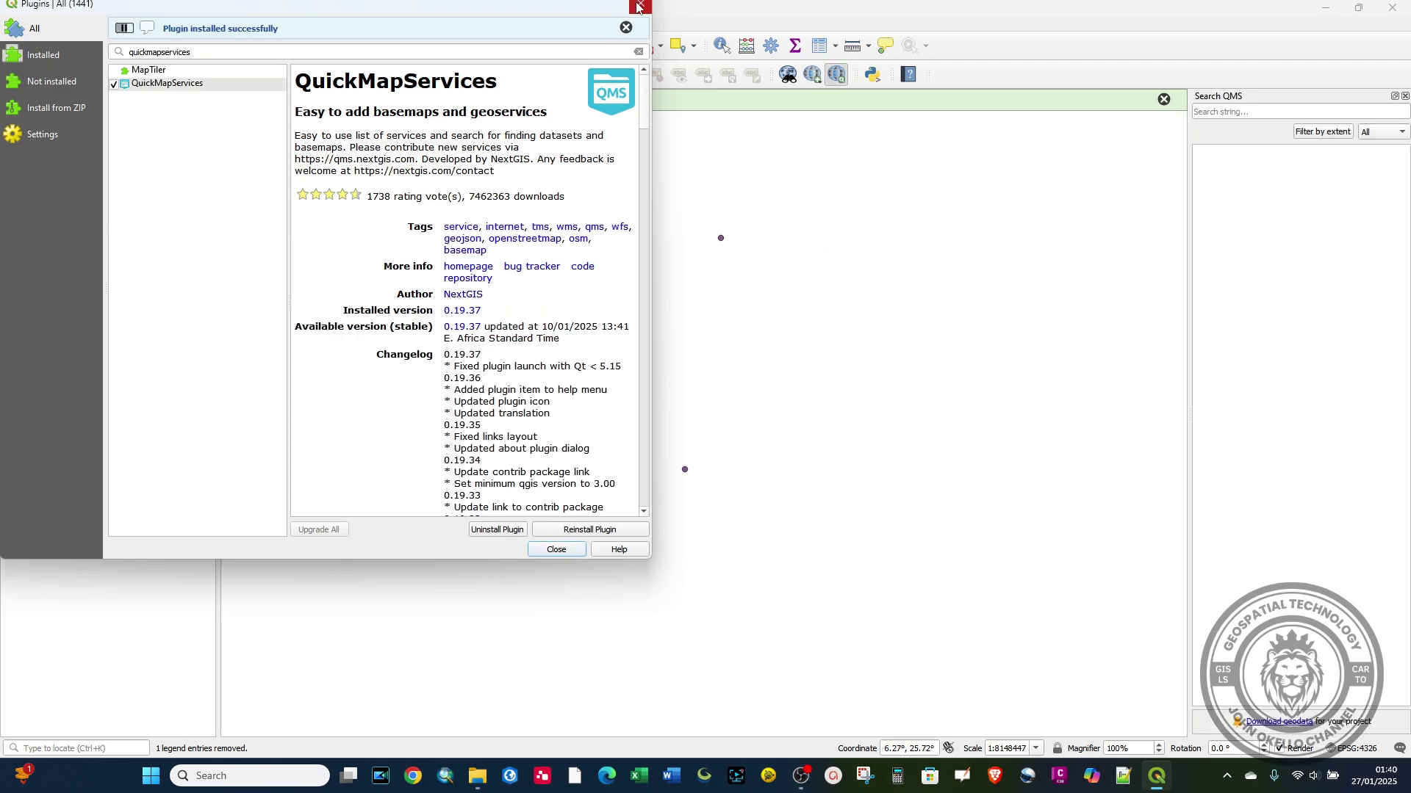
click(556, 550)
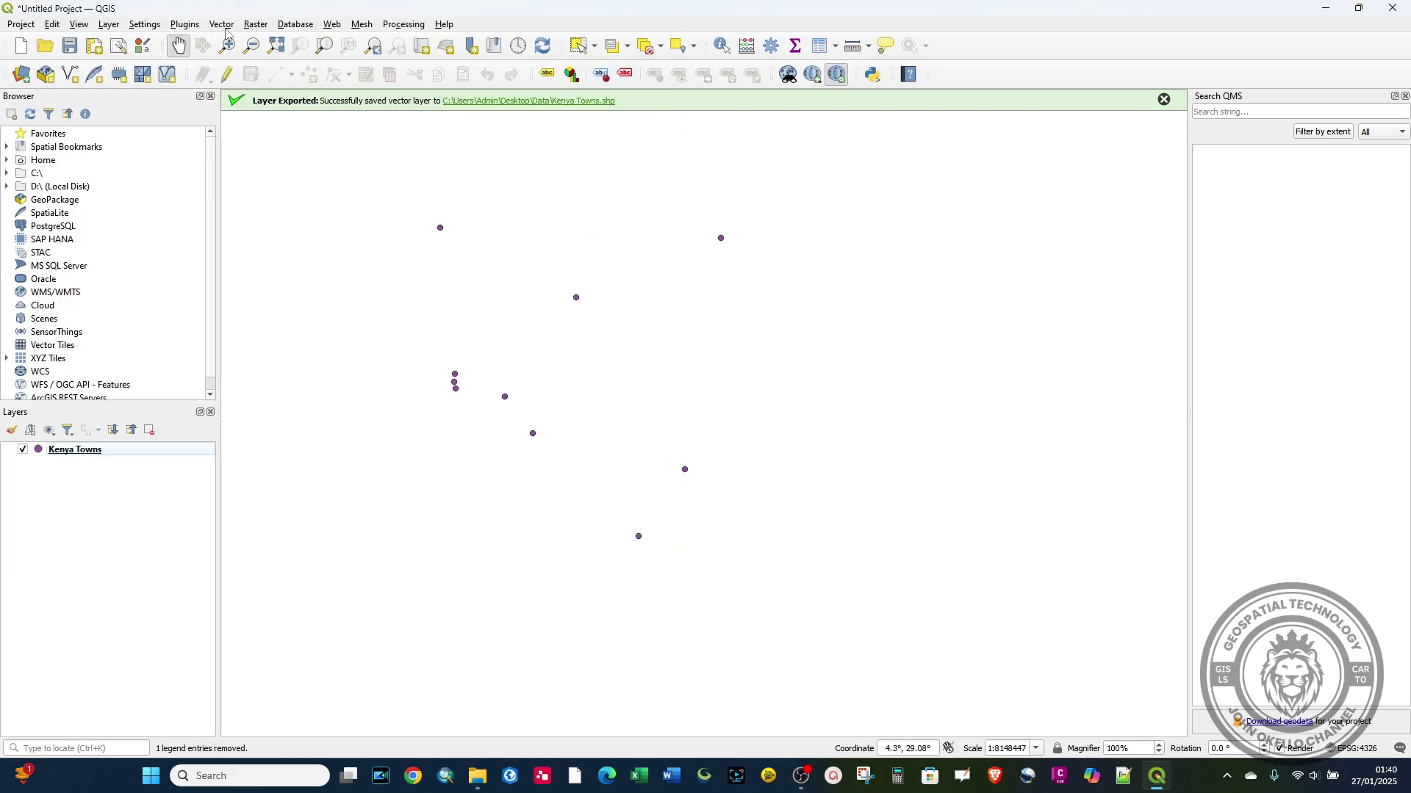
- Add the OSM Standard basemap from QuickMapServices beneath the Kenya Towns points
click(334, 25)
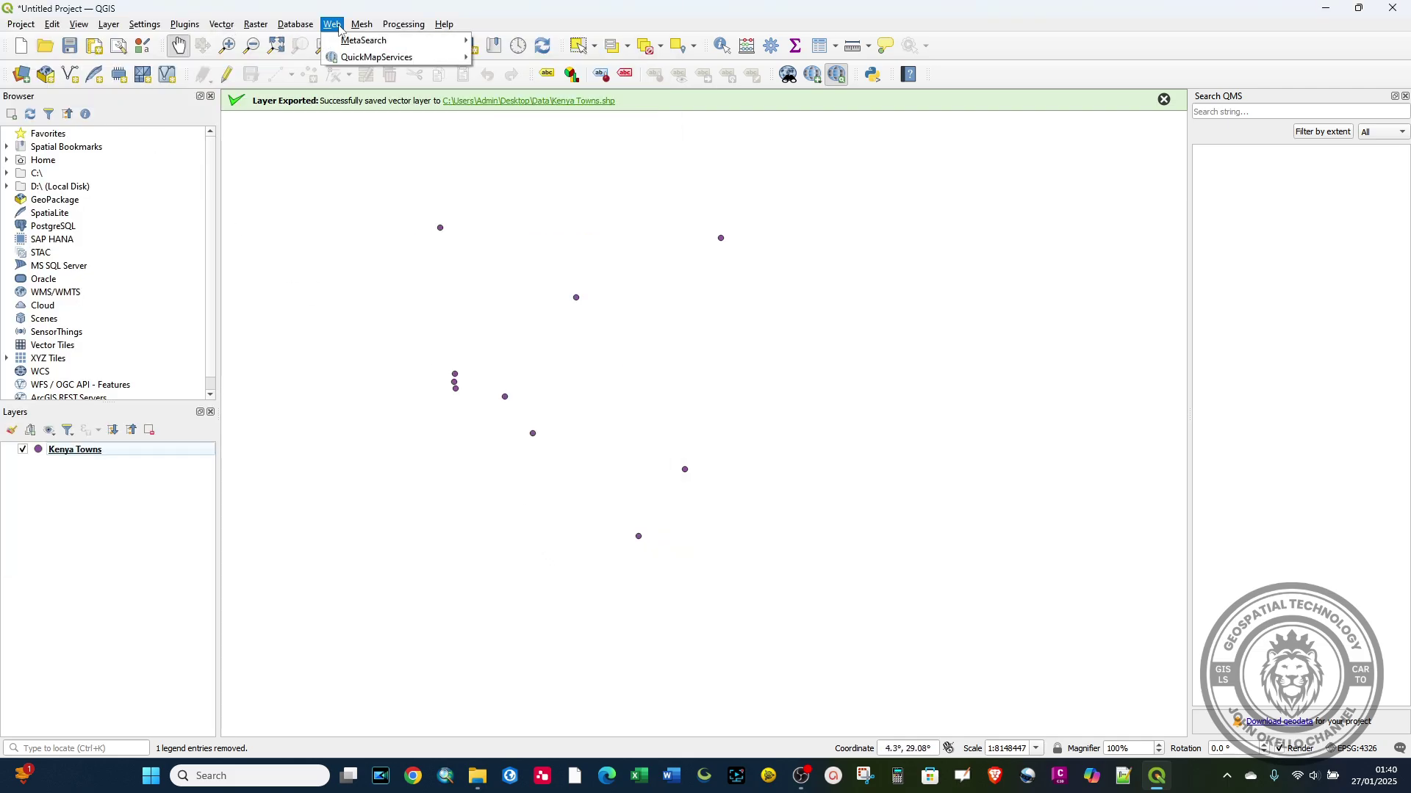
mouse_move(358, 59)
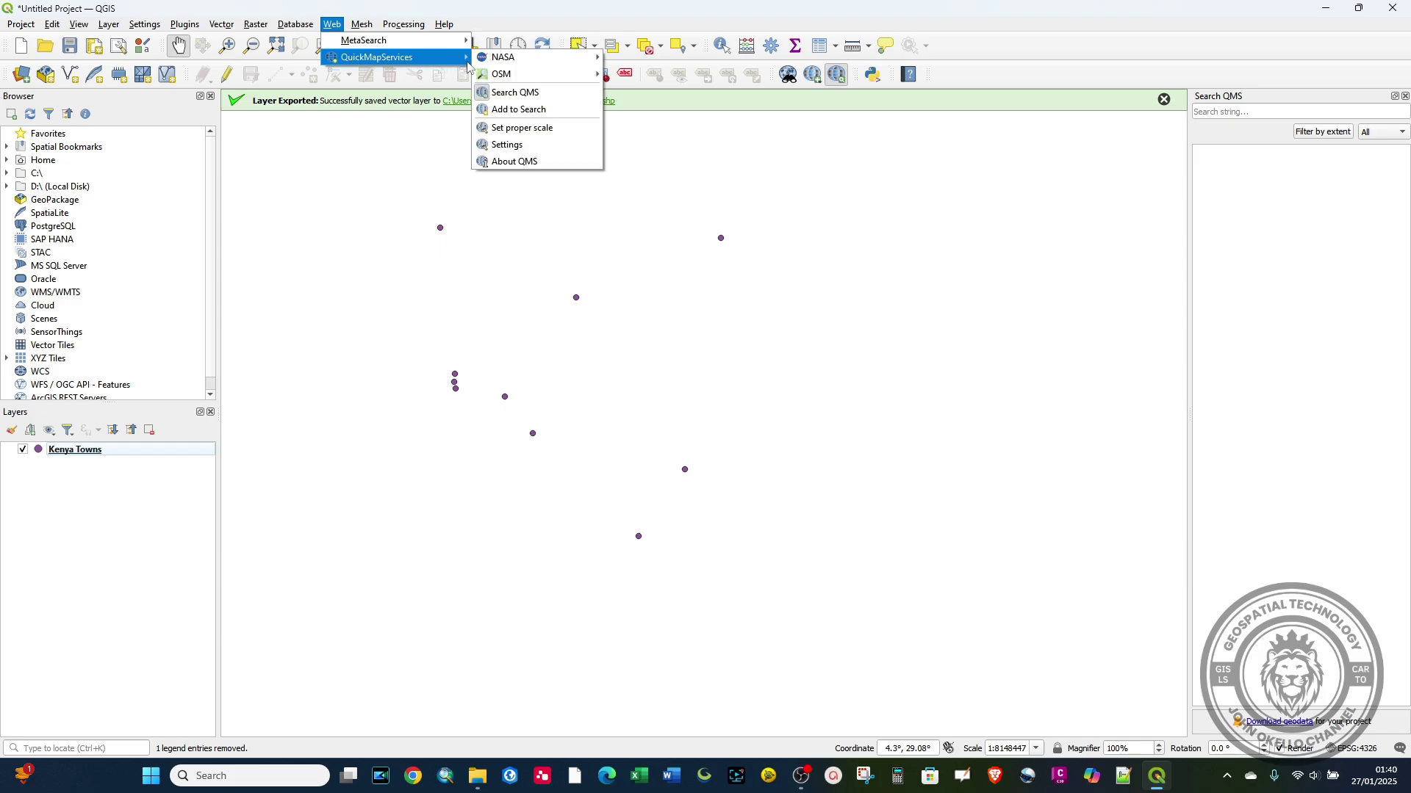
mouse_move(501, 76)
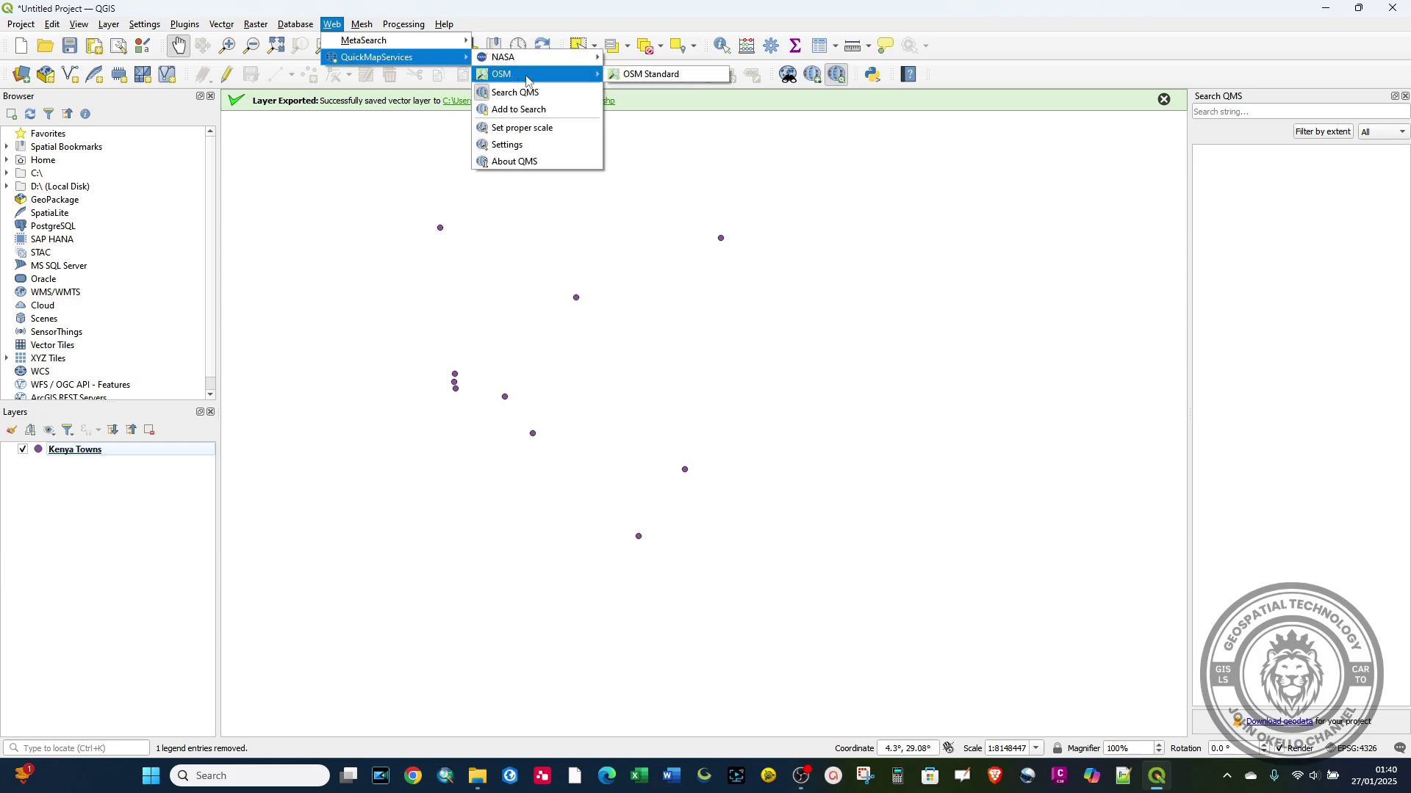
click(650, 74)
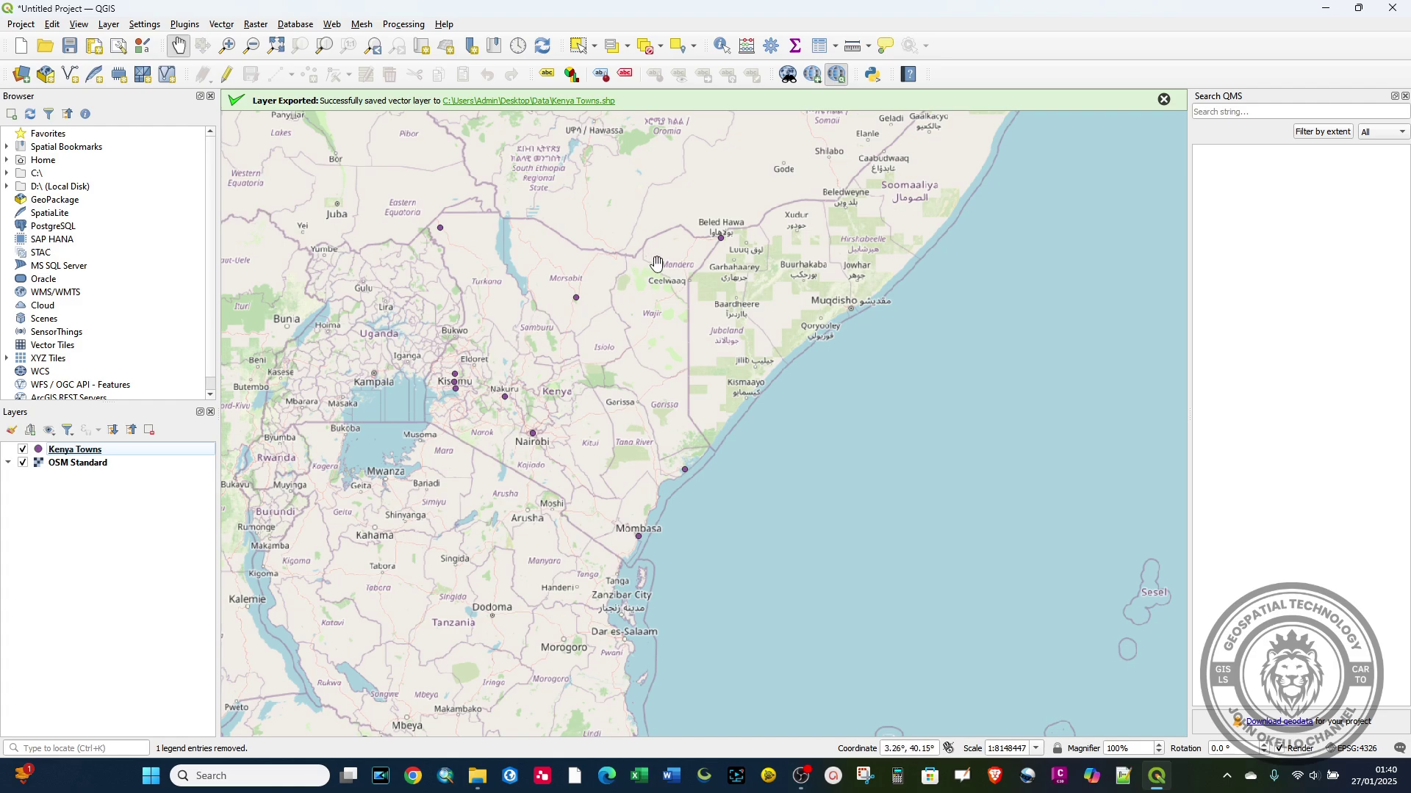
scroll(652, 267, down, 1)
scroll(652, 267, up, 3)
scroll(616, 289, down, 2)
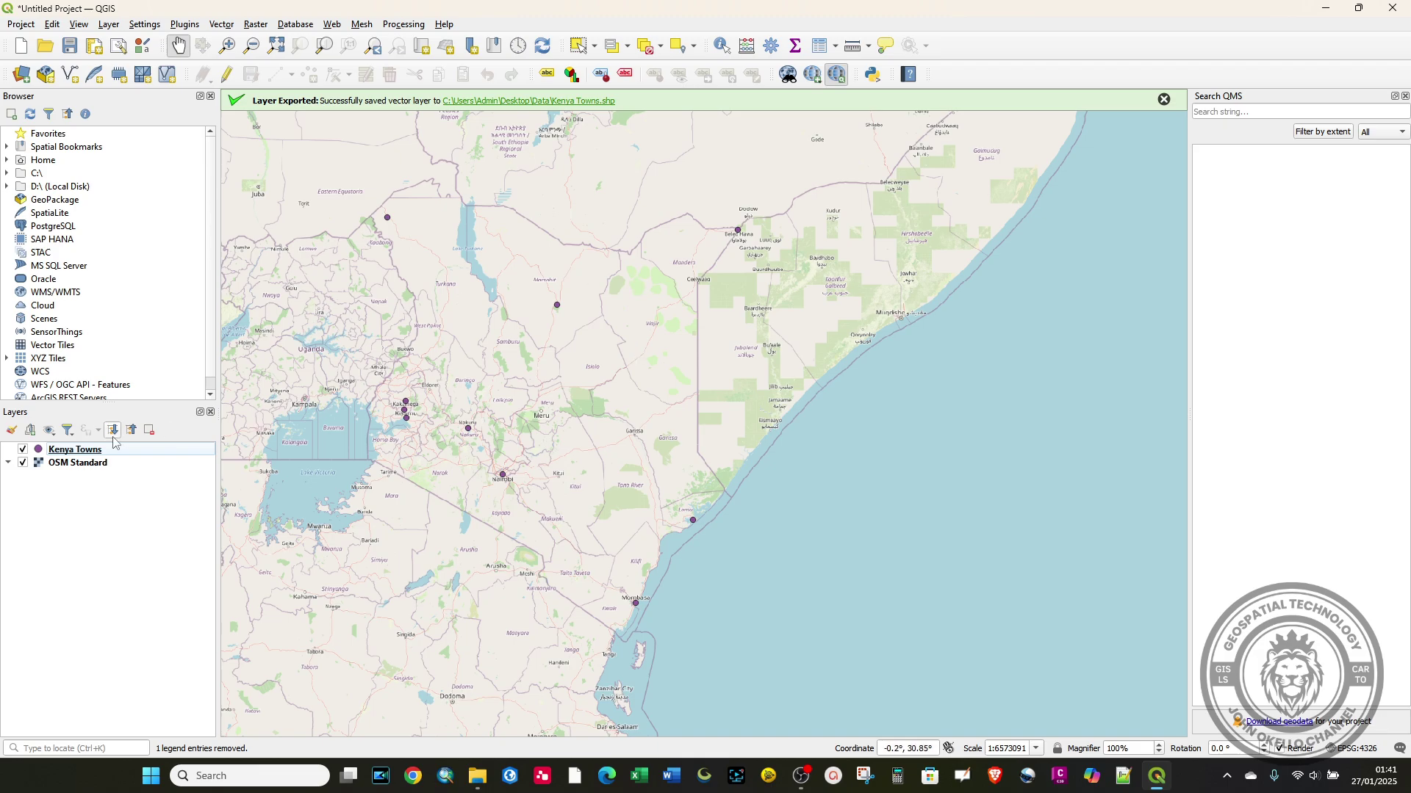
- Give the Kenya Towns layer the 'effect drop shadow' starburst marker symbol
right_click(77, 451)
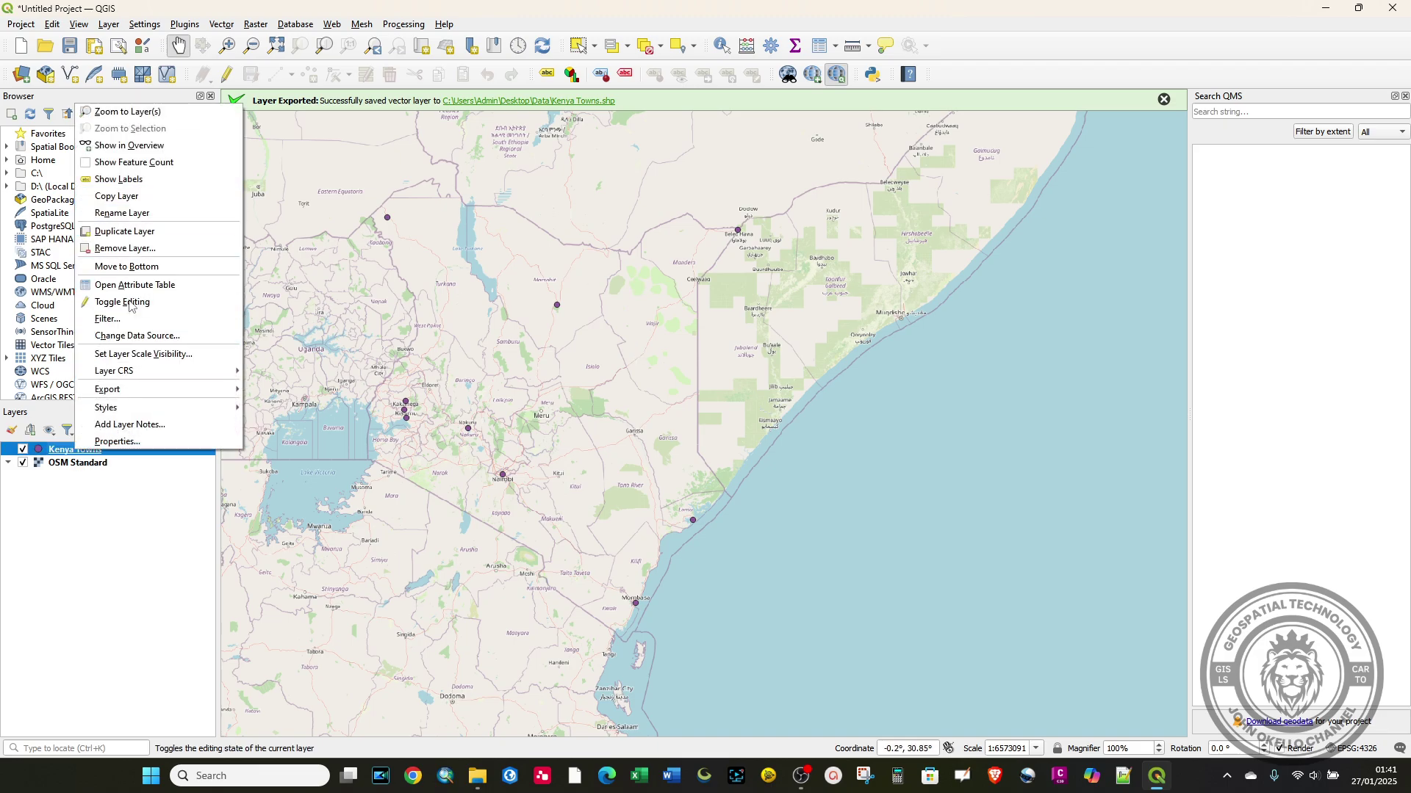
click(120, 442)
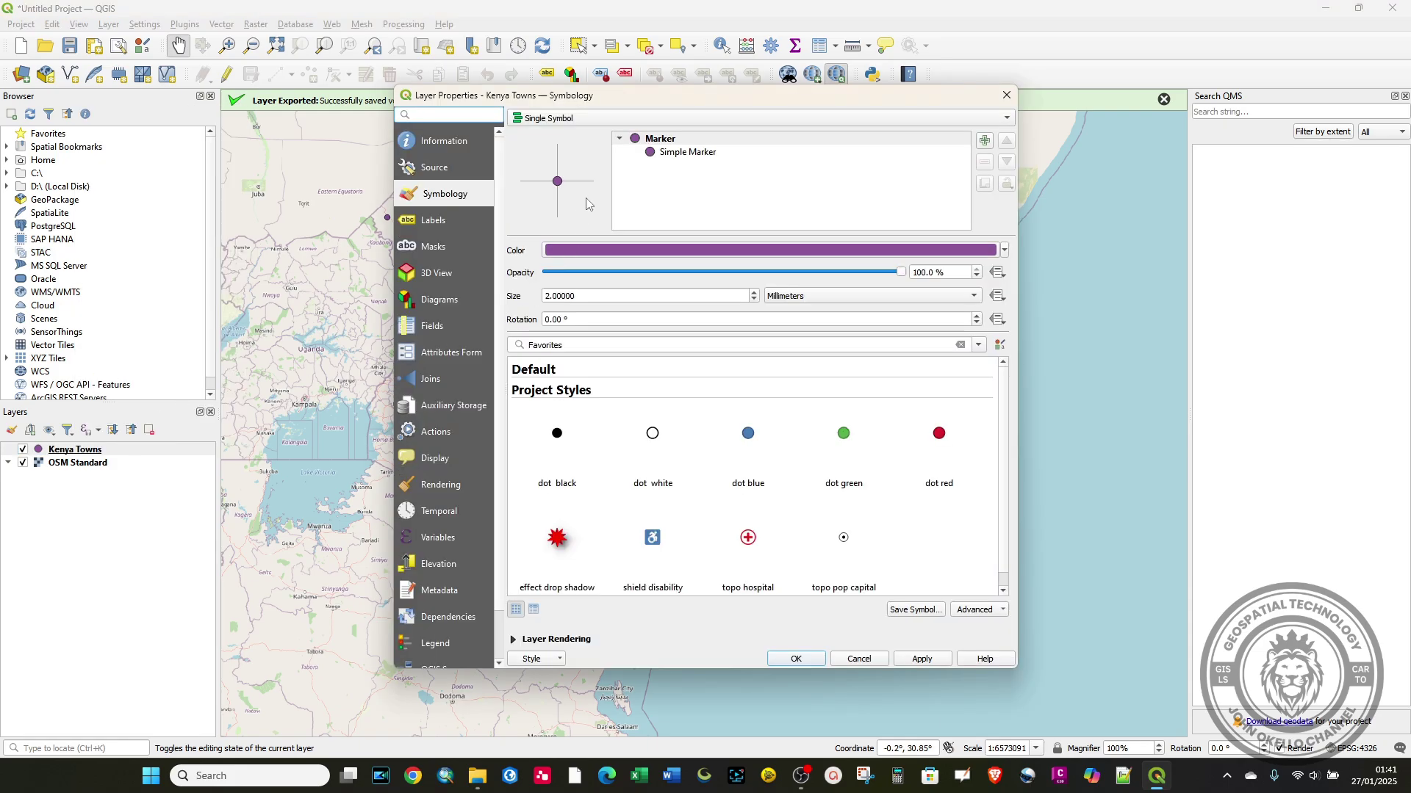
click(556, 542)
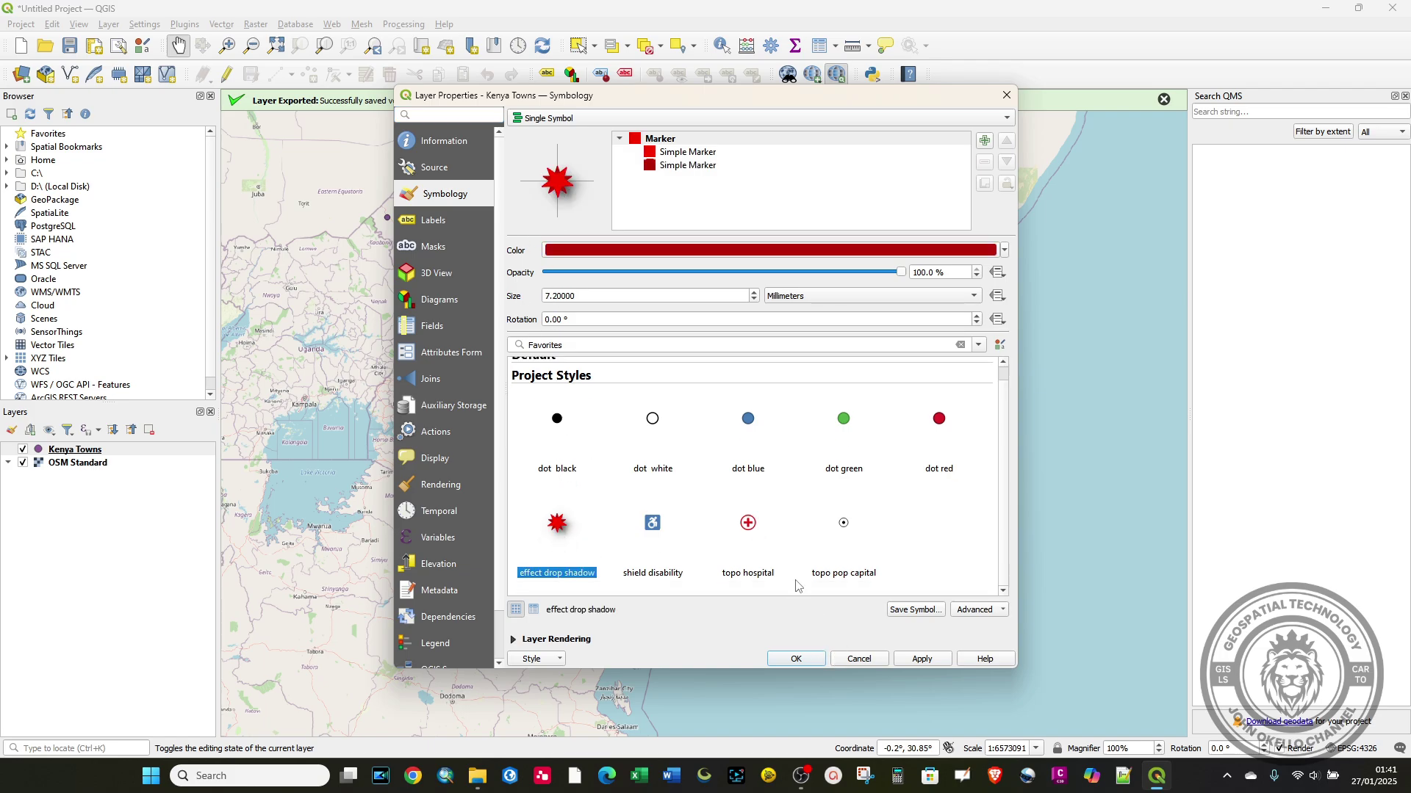
- Turn the star marker colour green
click(435, 203)
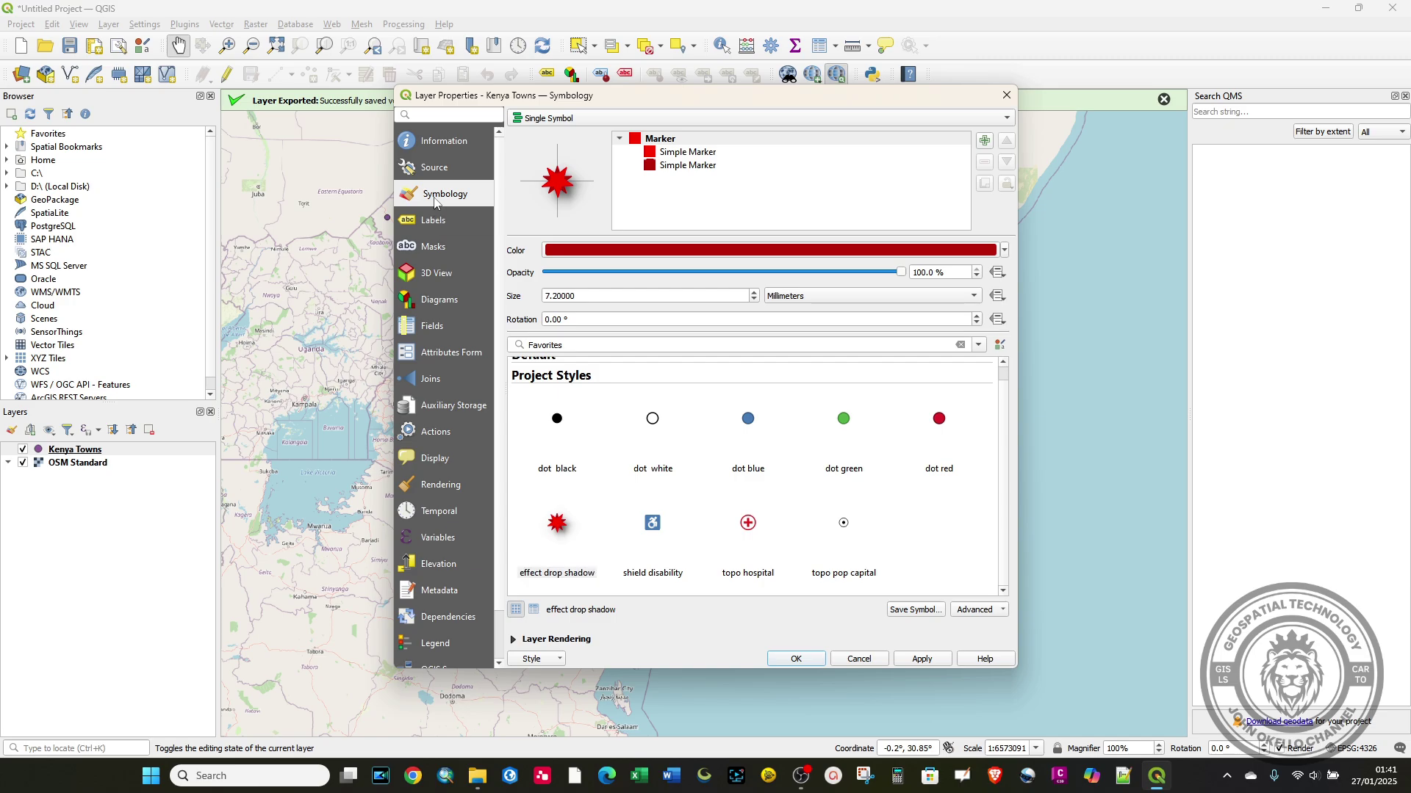
click(1005, 251)
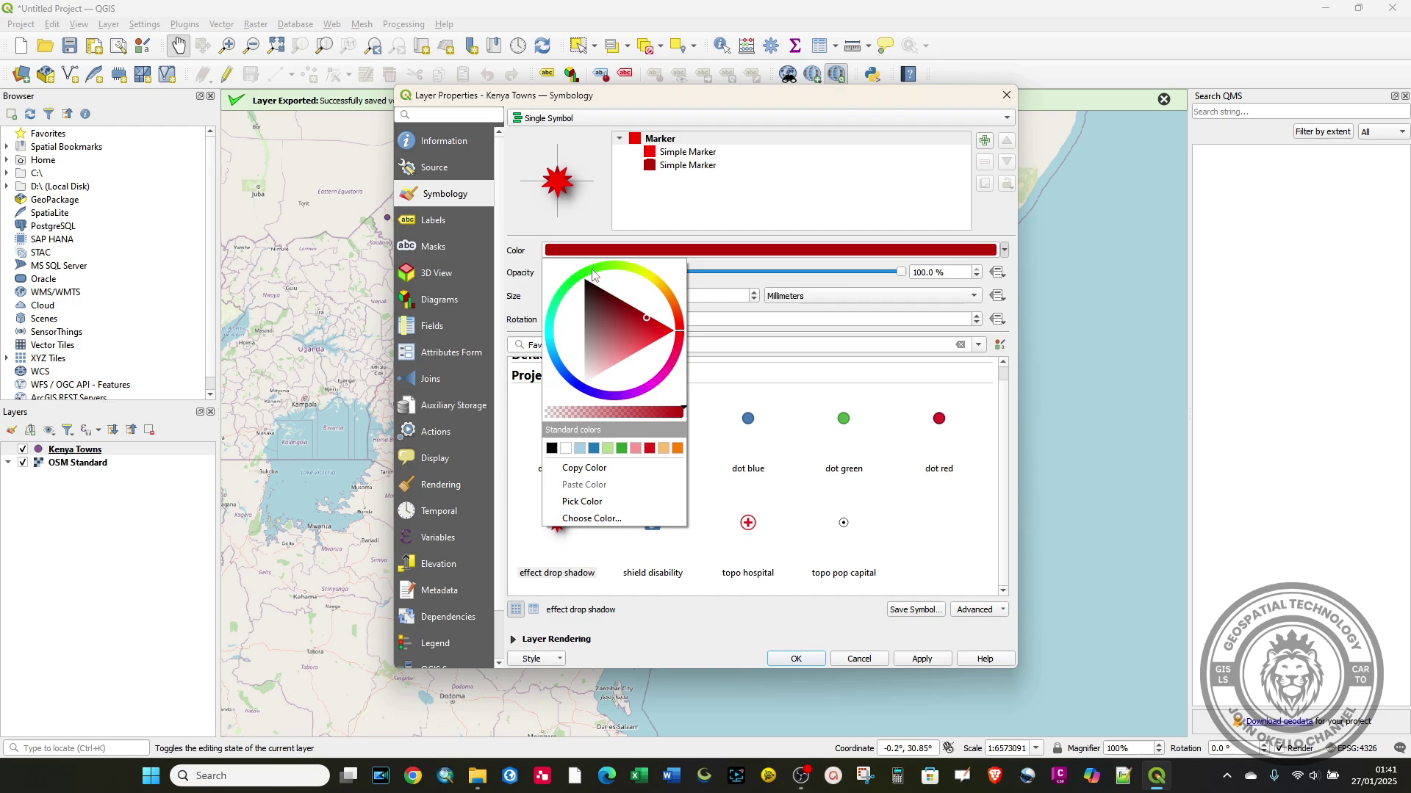
click(592, 275)
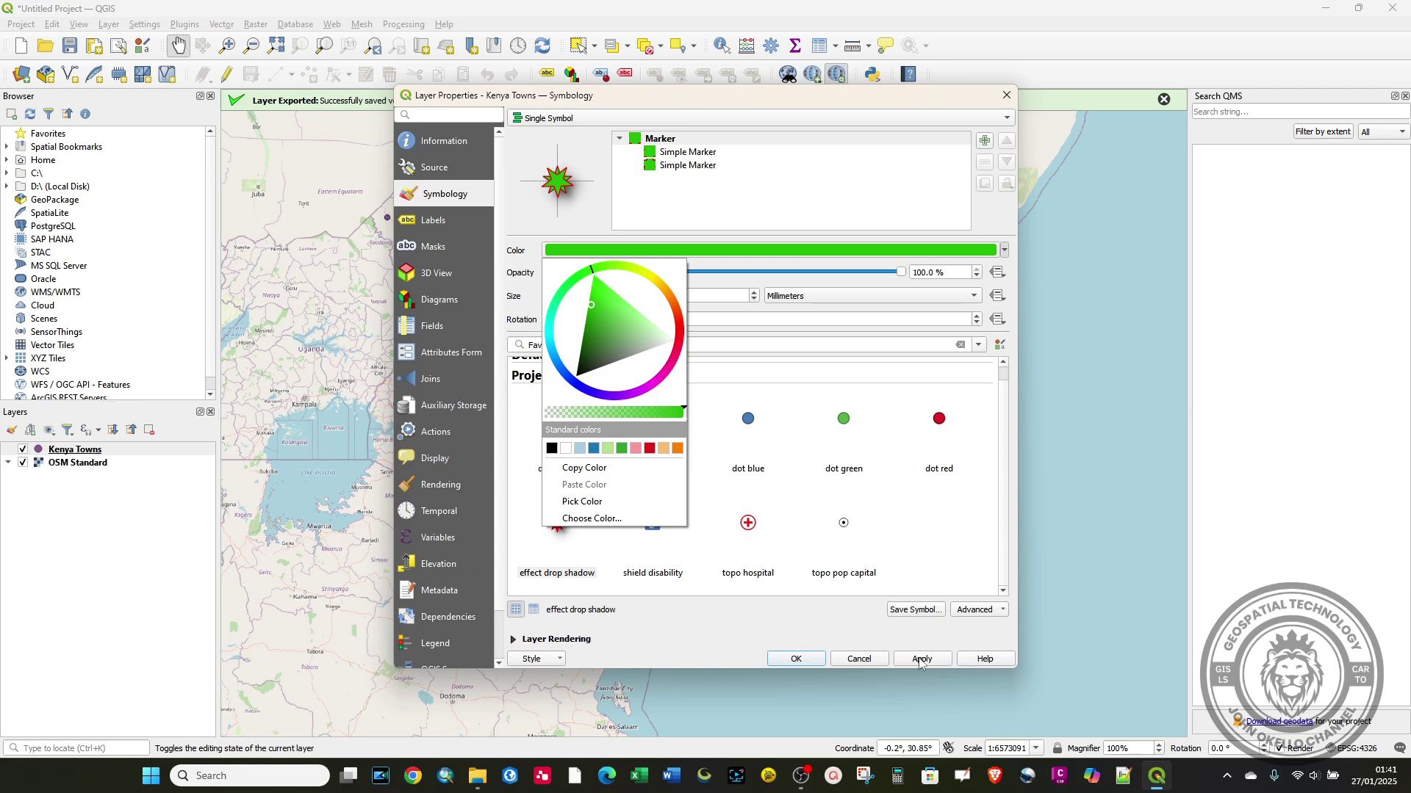
click(450, 221)
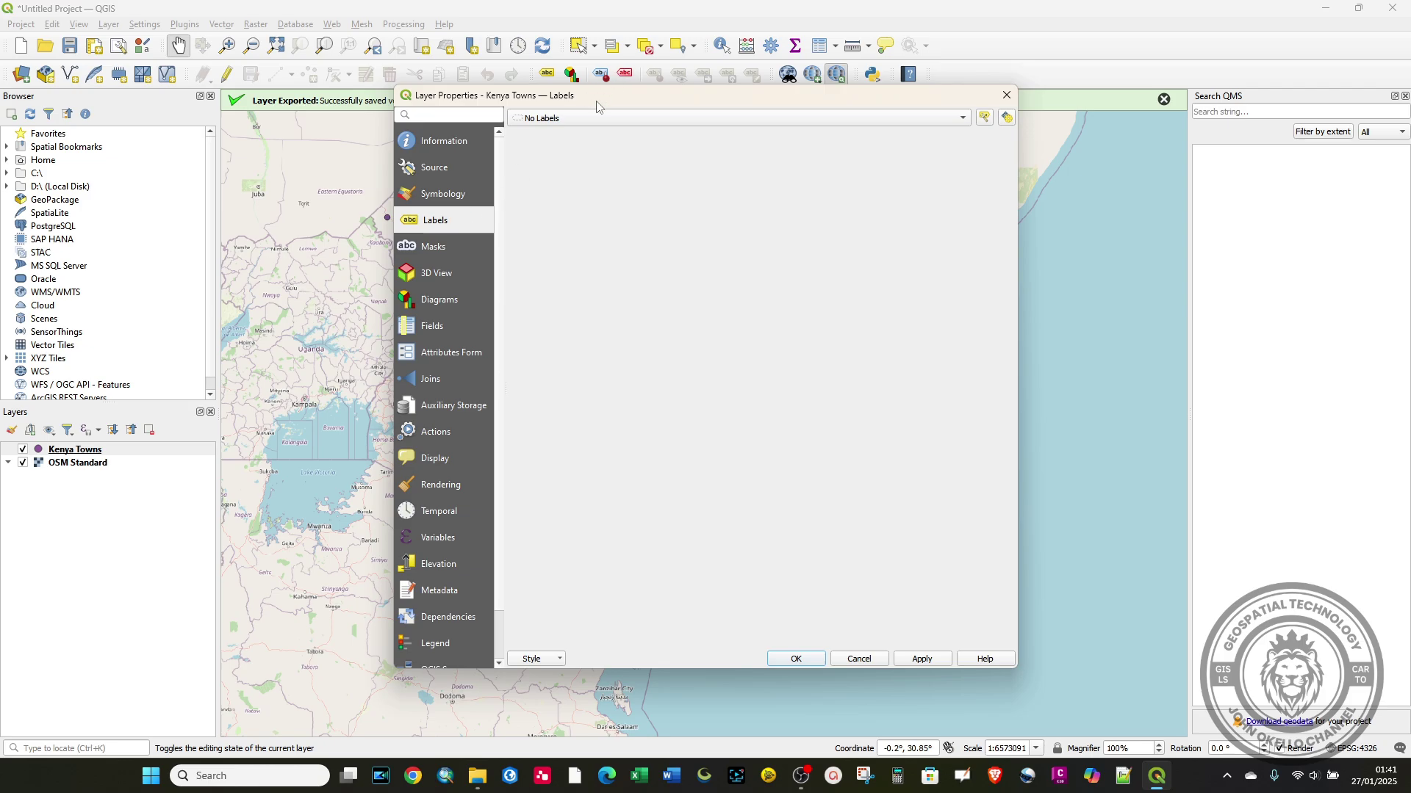
- Set Kenya Towns labelling to Single Labels with City/Town as the label field
click(580, 119)
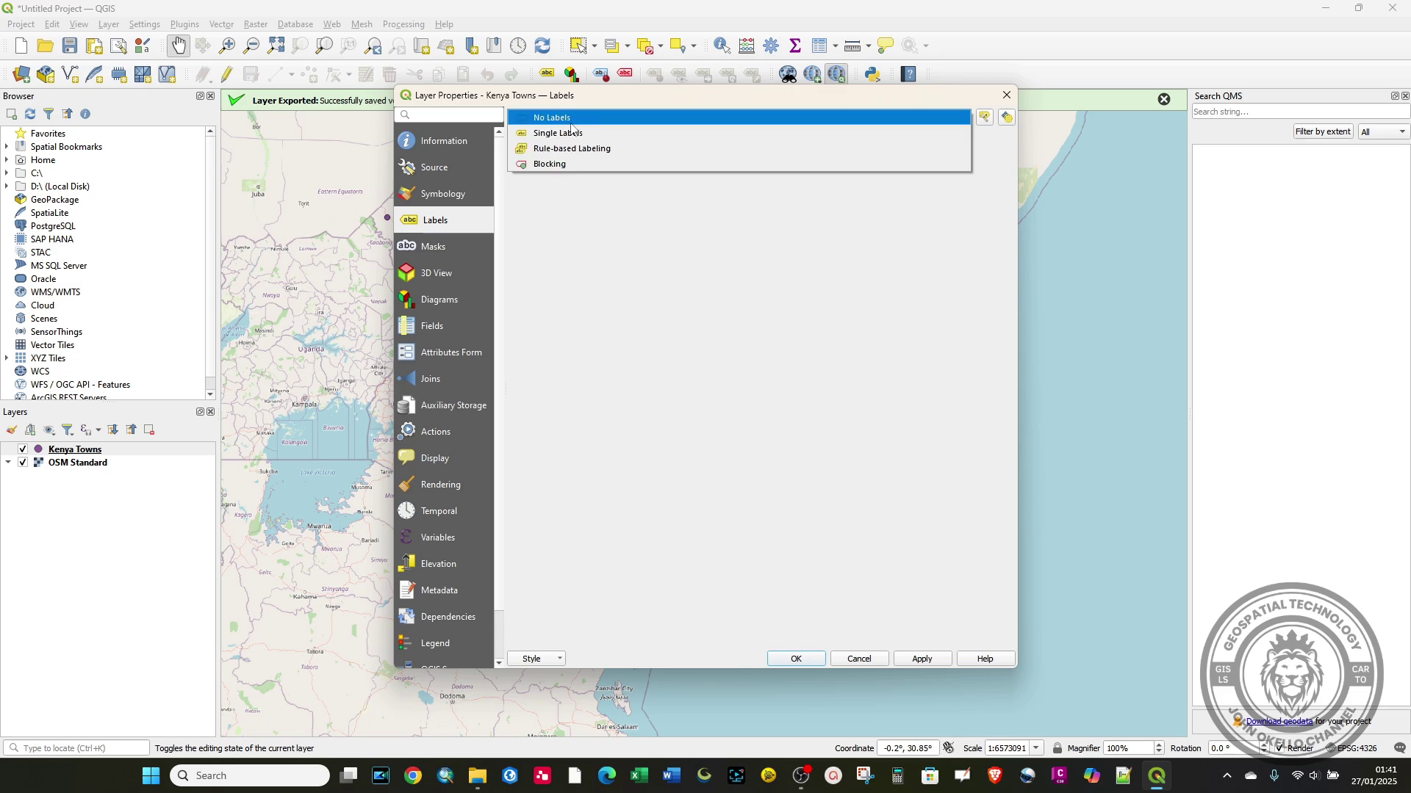
click(565, 133)
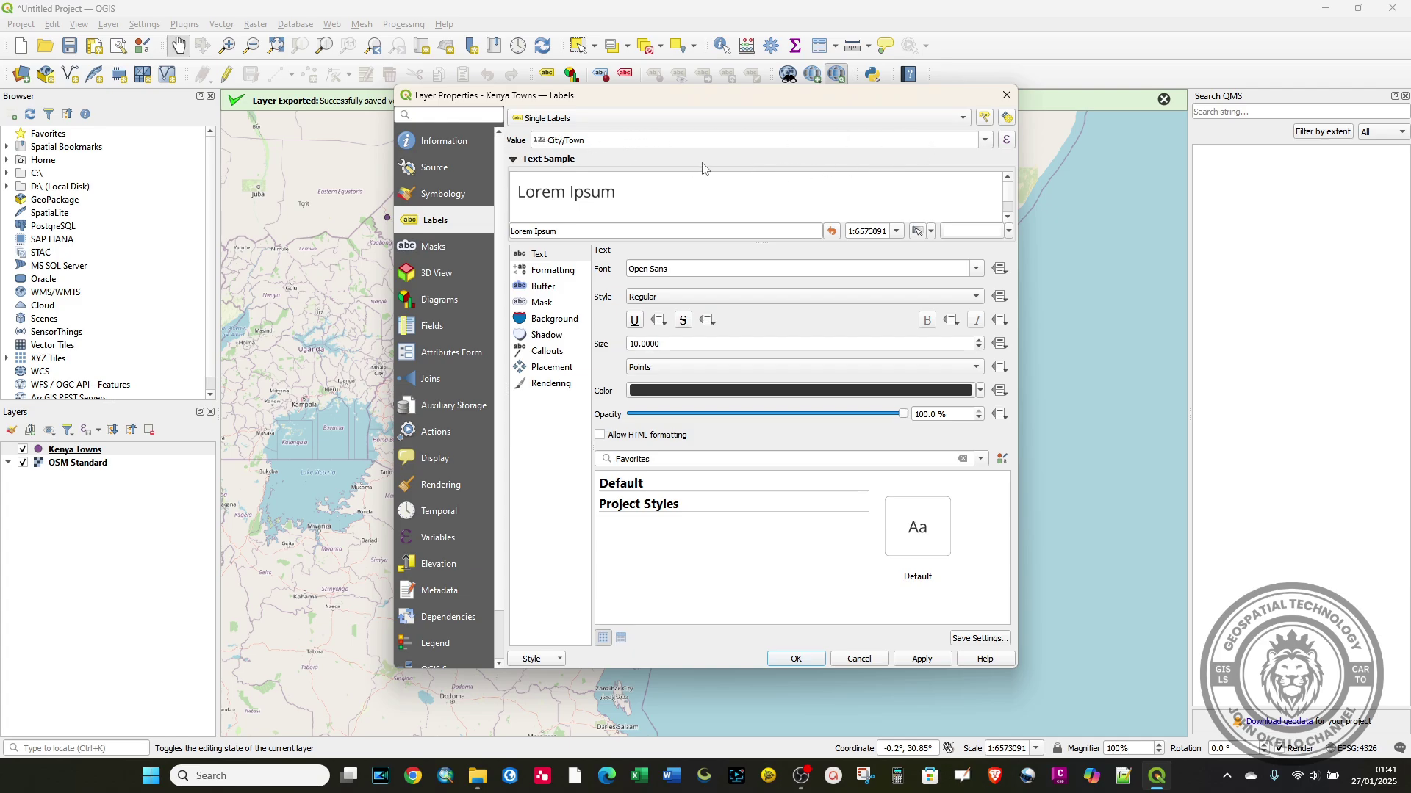
click(987, 140)
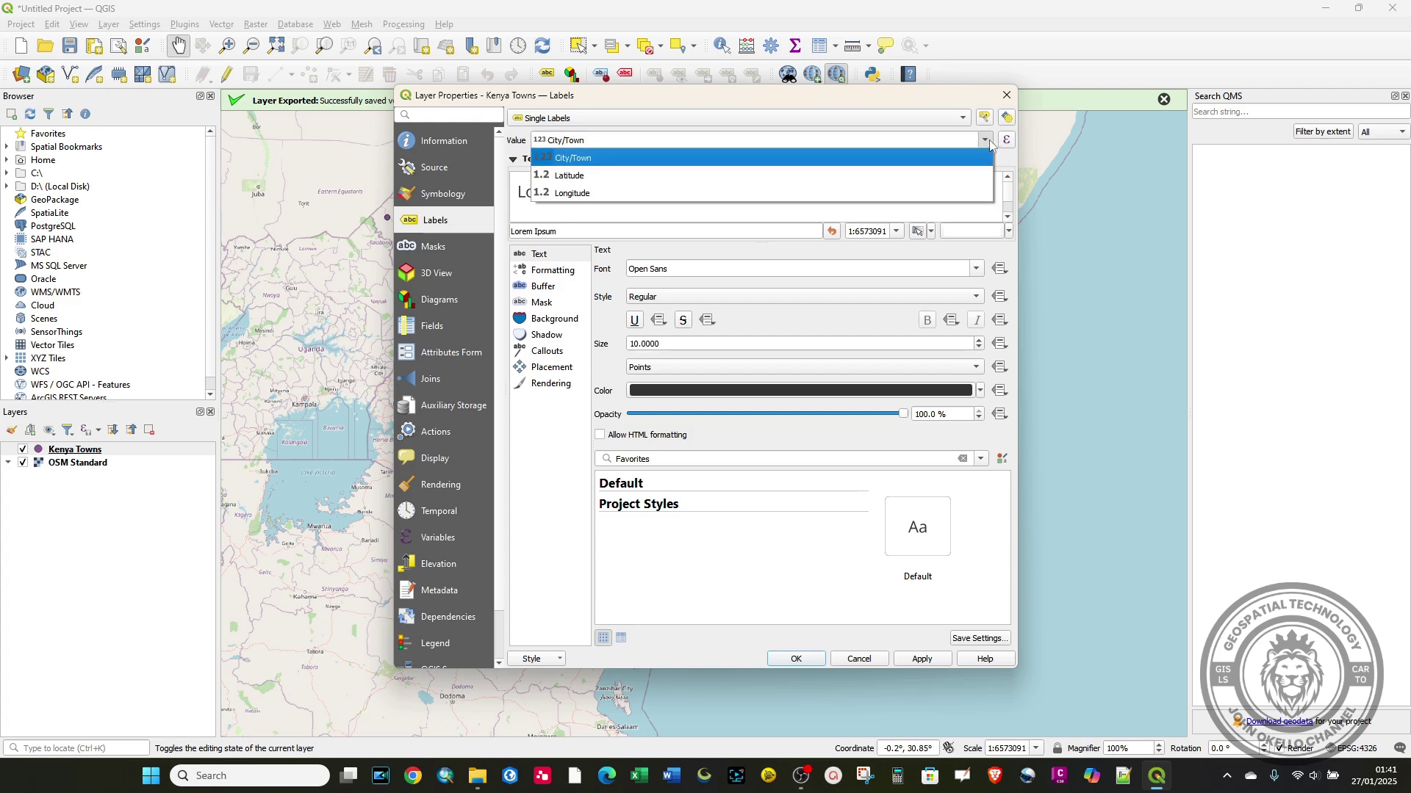
click(589, 157)
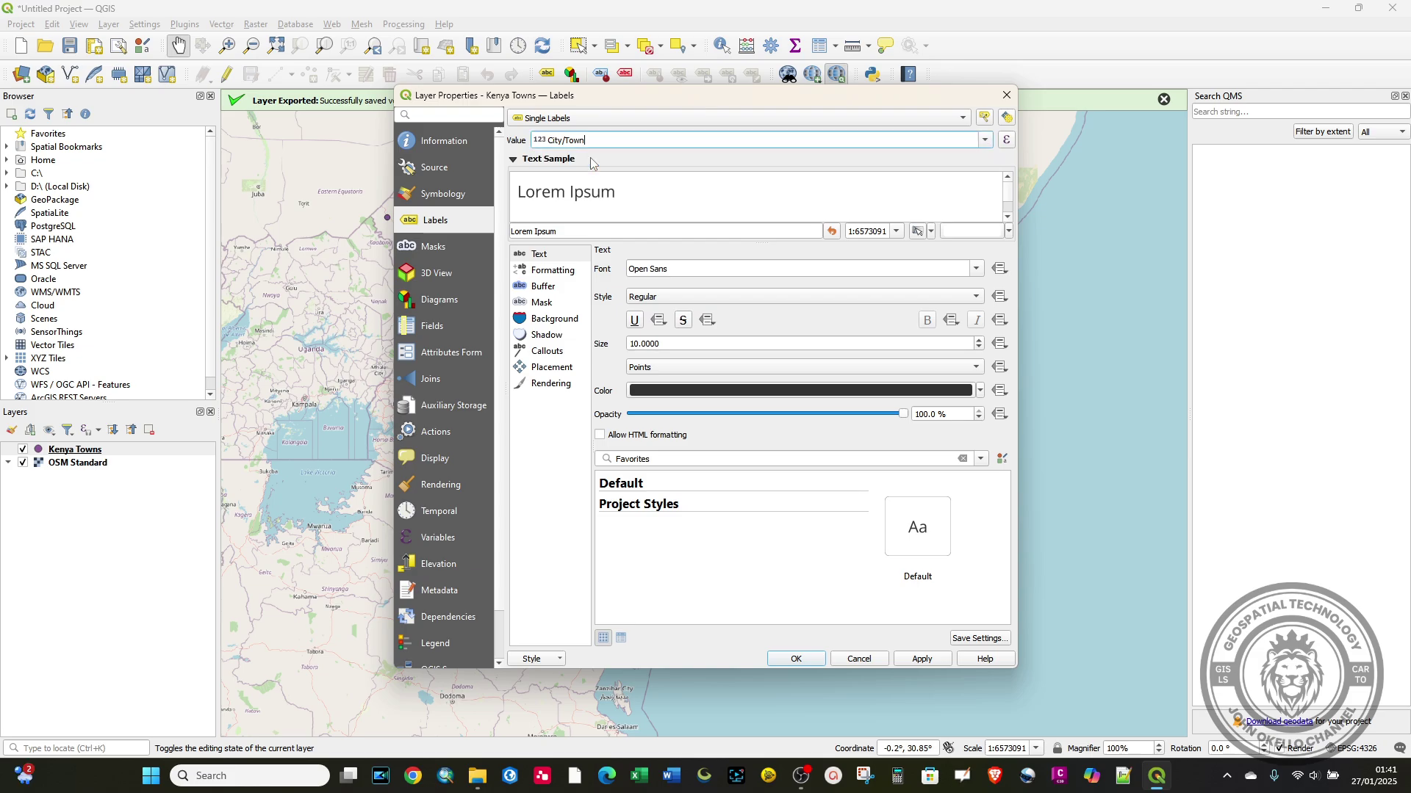
click(477, 776)
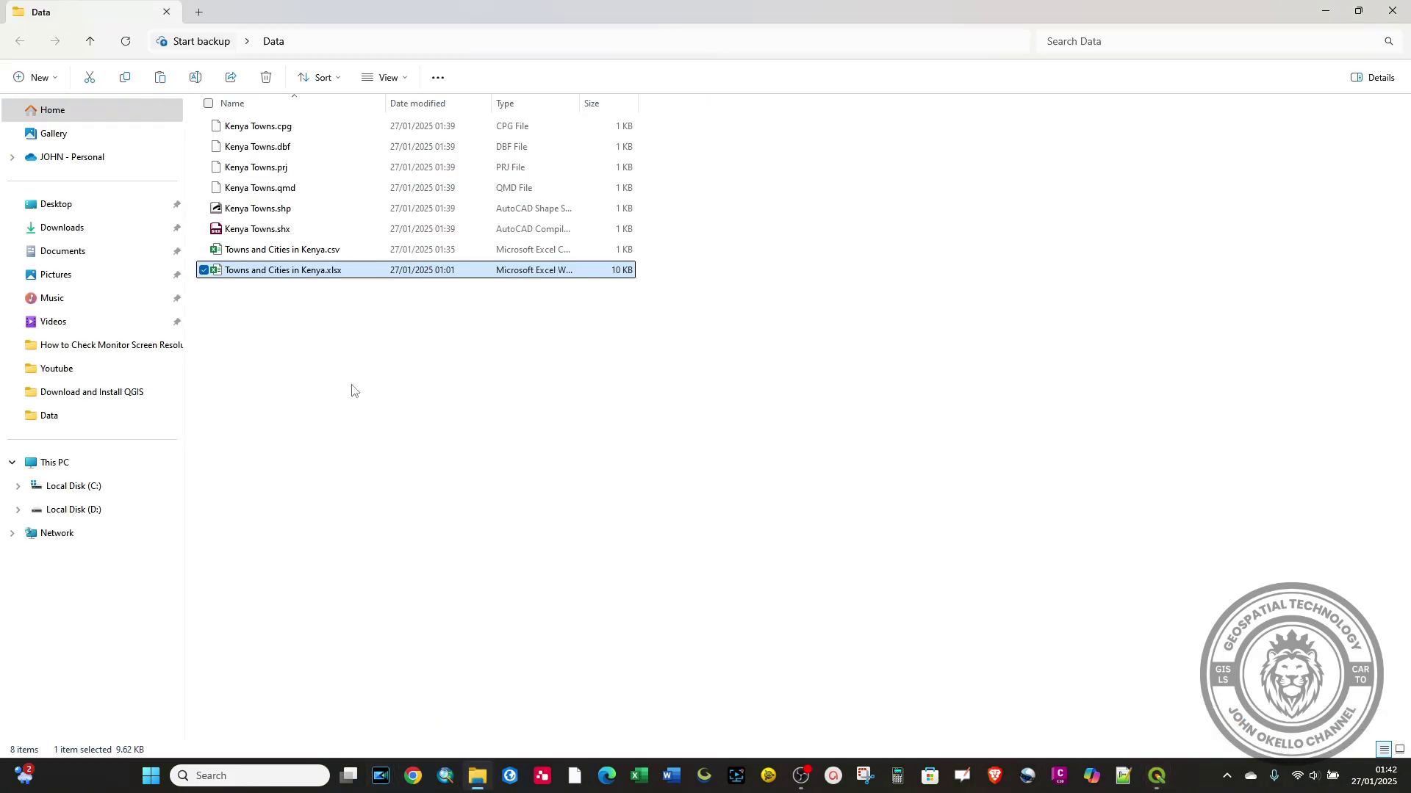
double_click(267, 271)
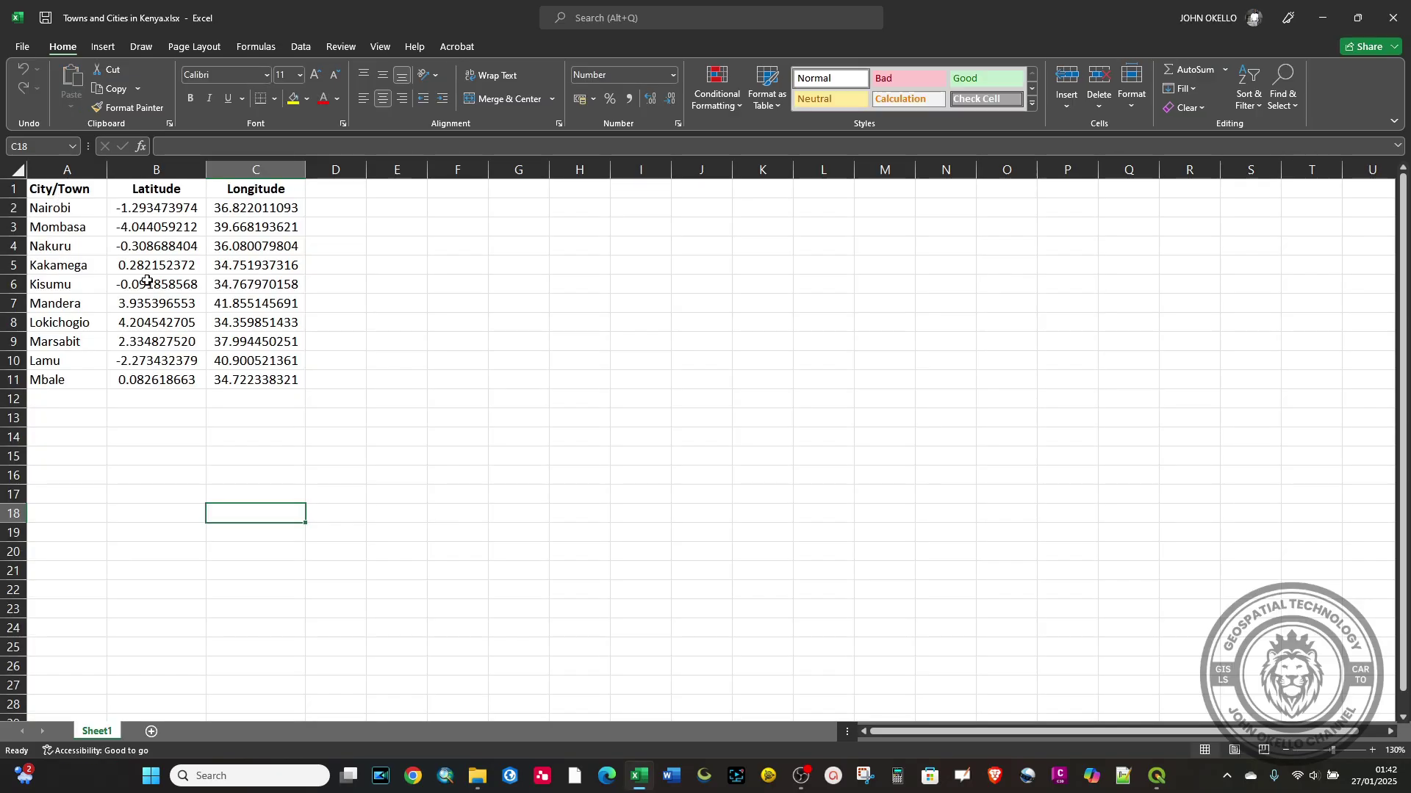
click(1323, 18)
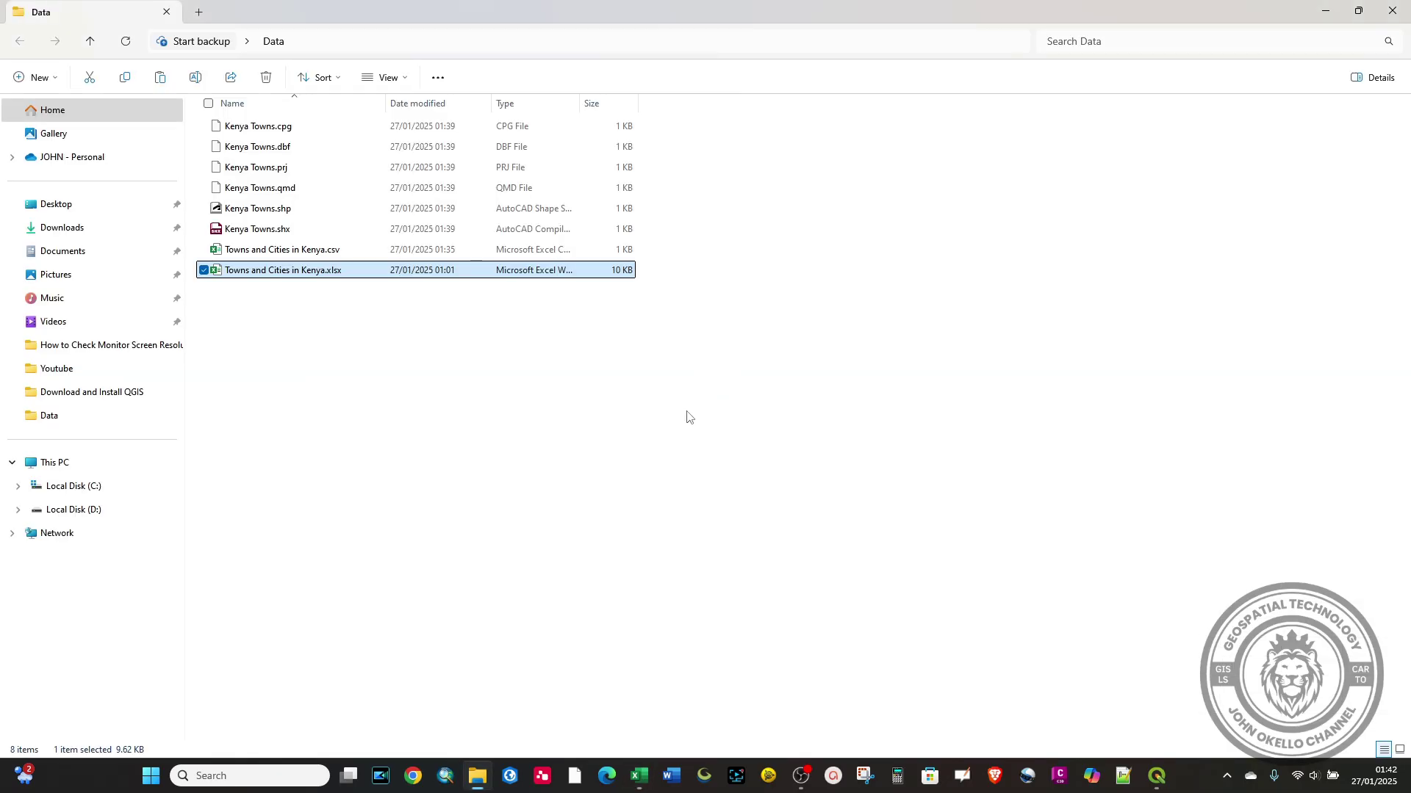
click(1330, 11)
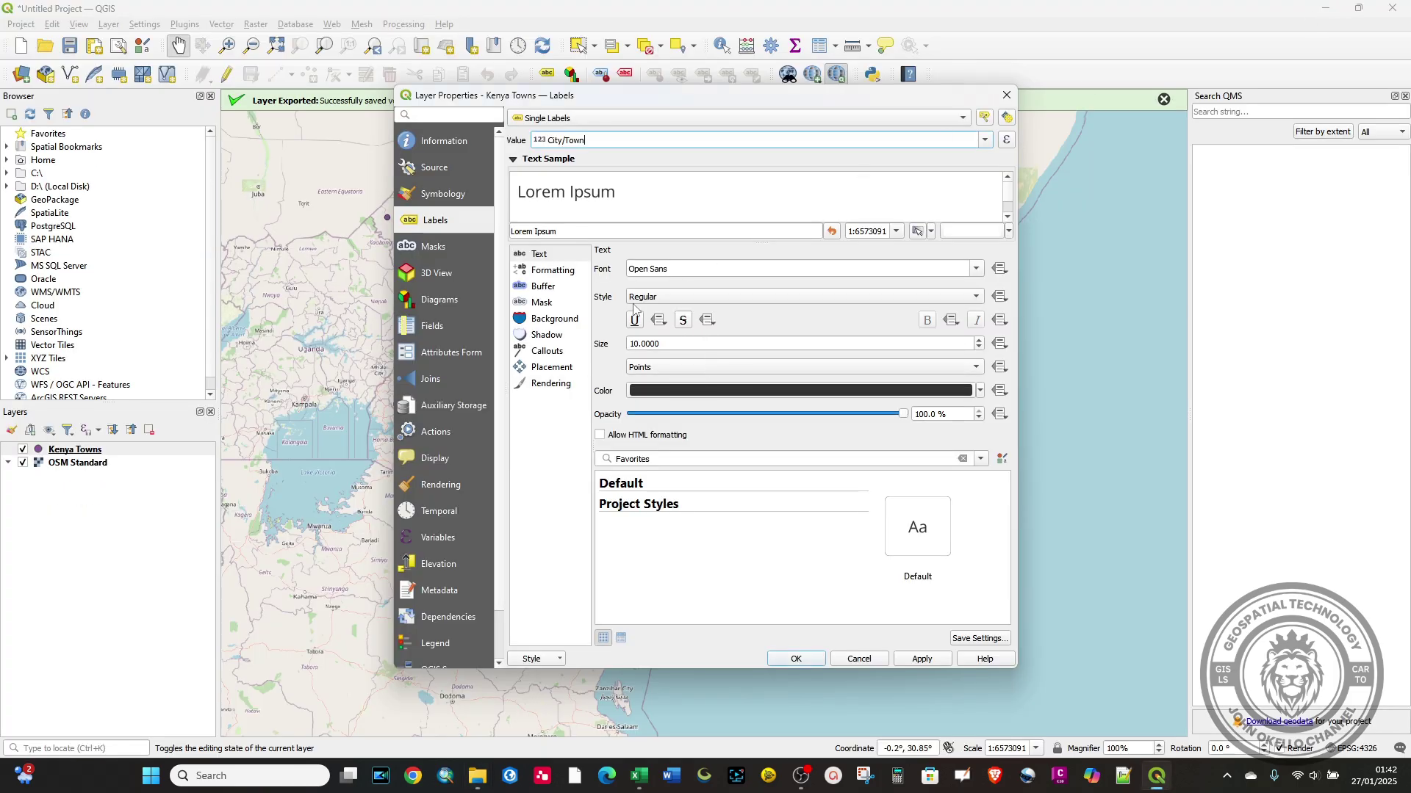
- Set the label font to Times New Roman
click(707, 271)
click(977, 269)
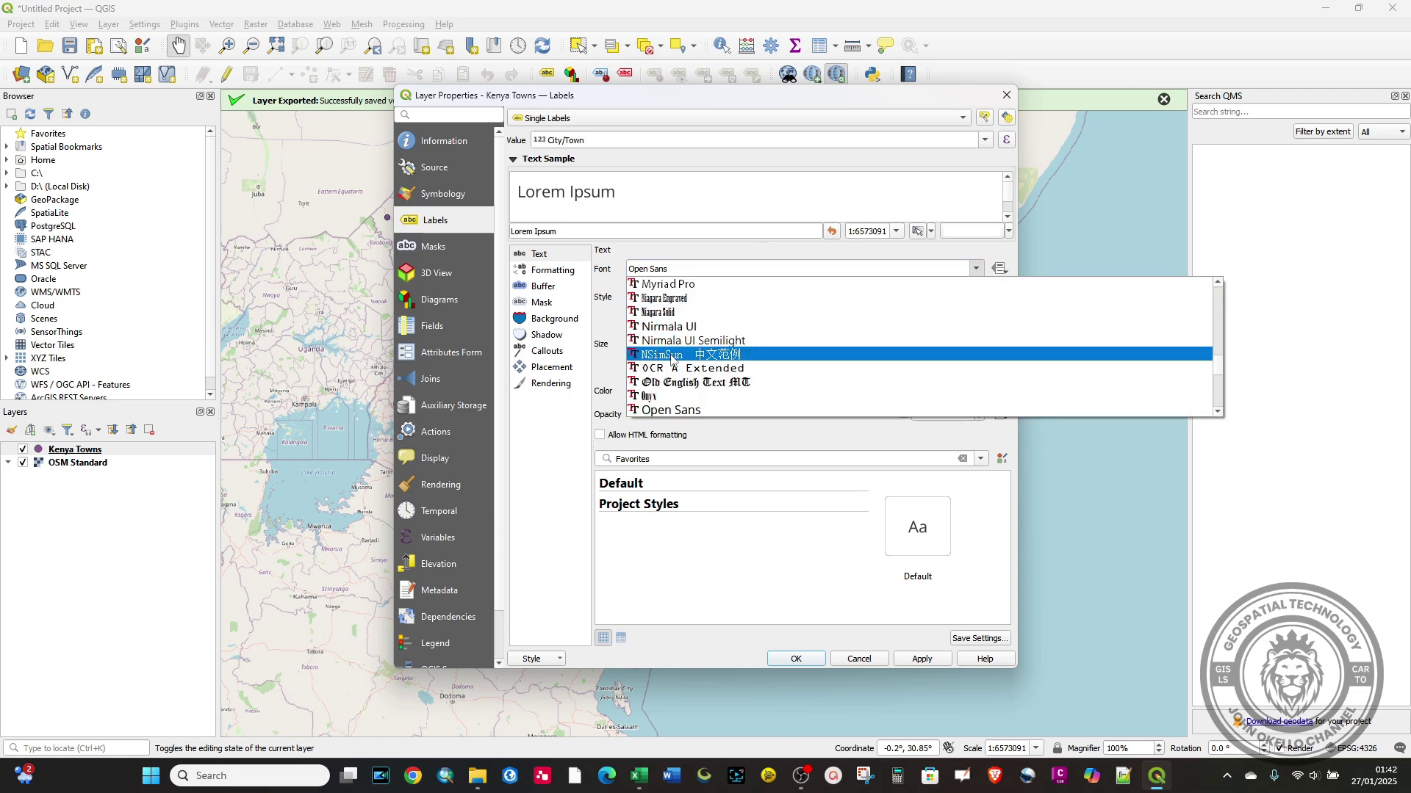
key(i)
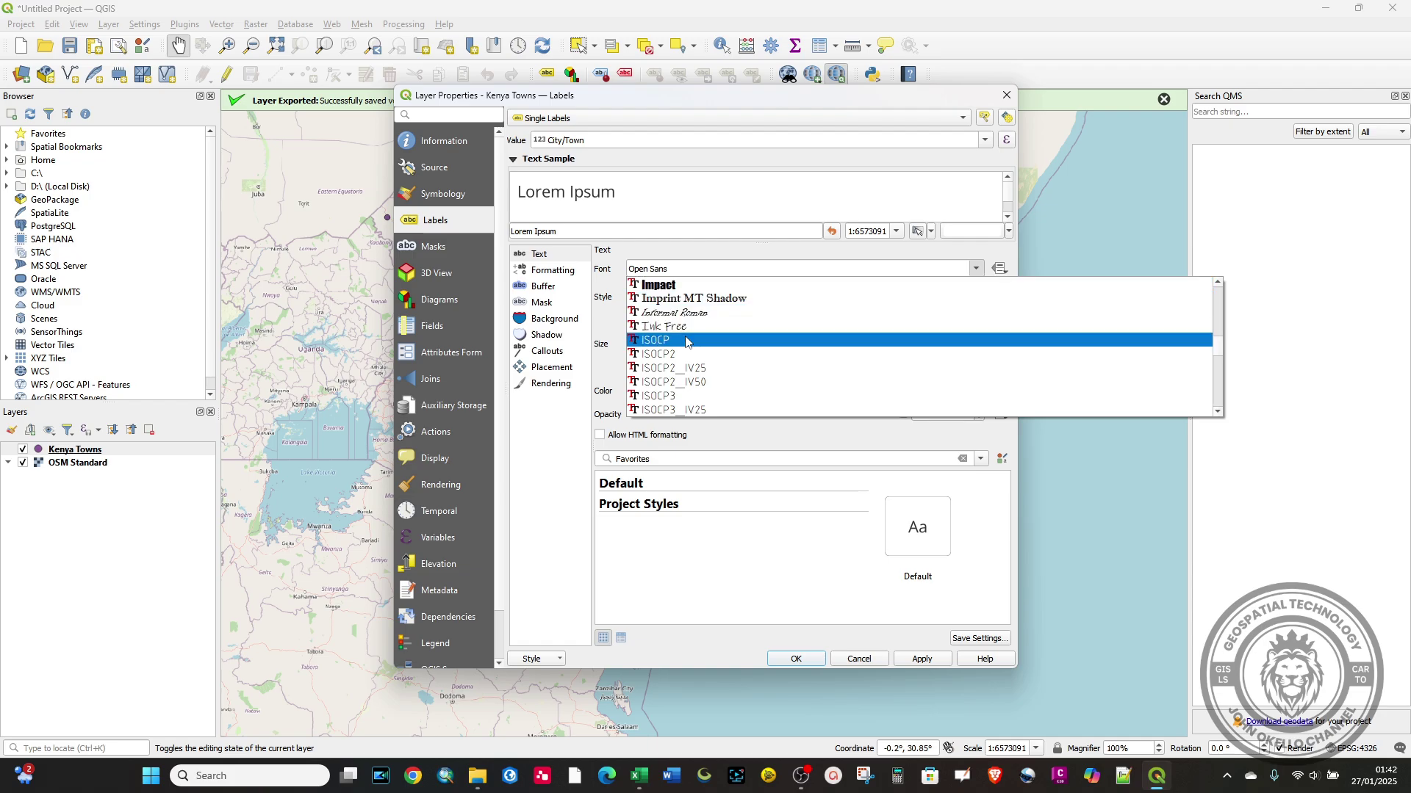
text(tim)
key(Down)
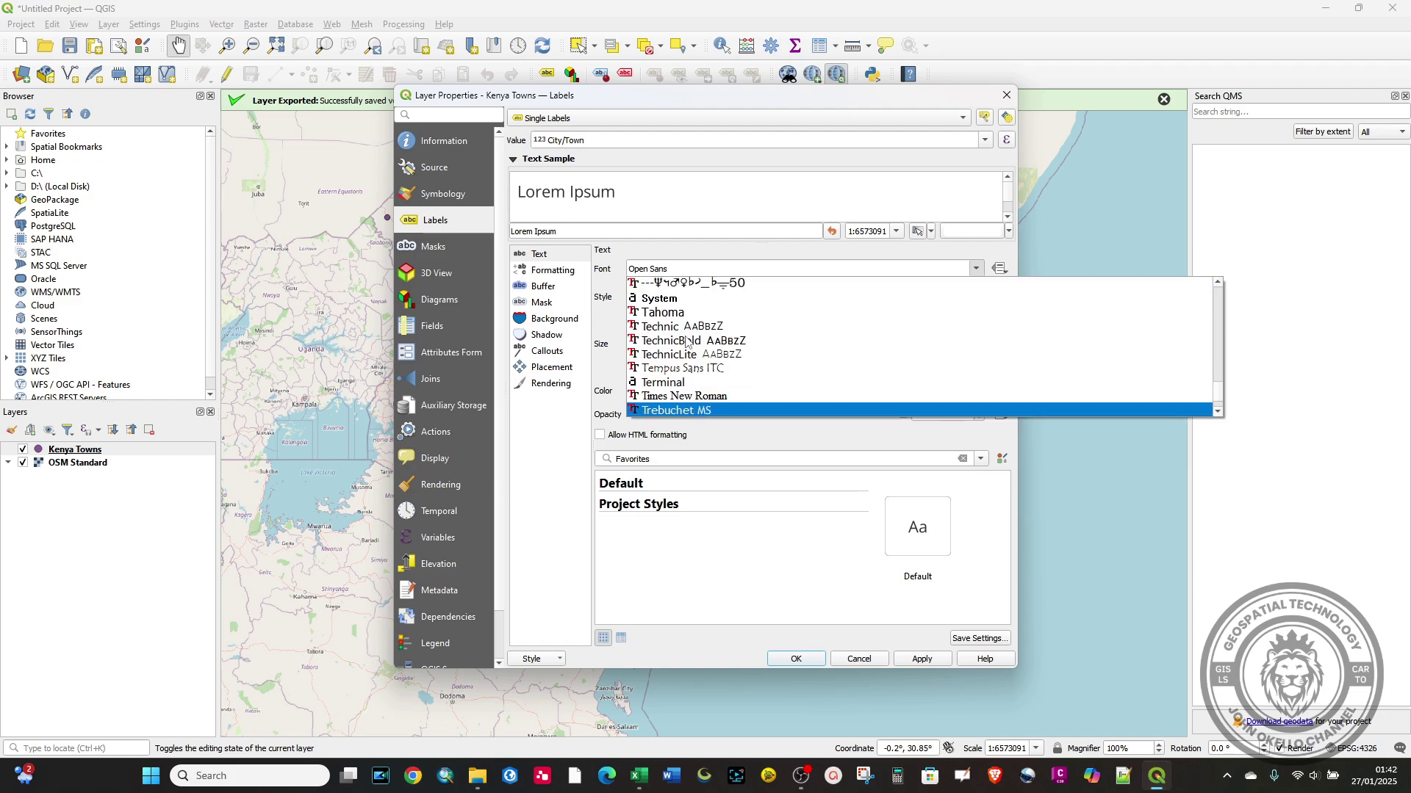
key(Up)
key(Return)
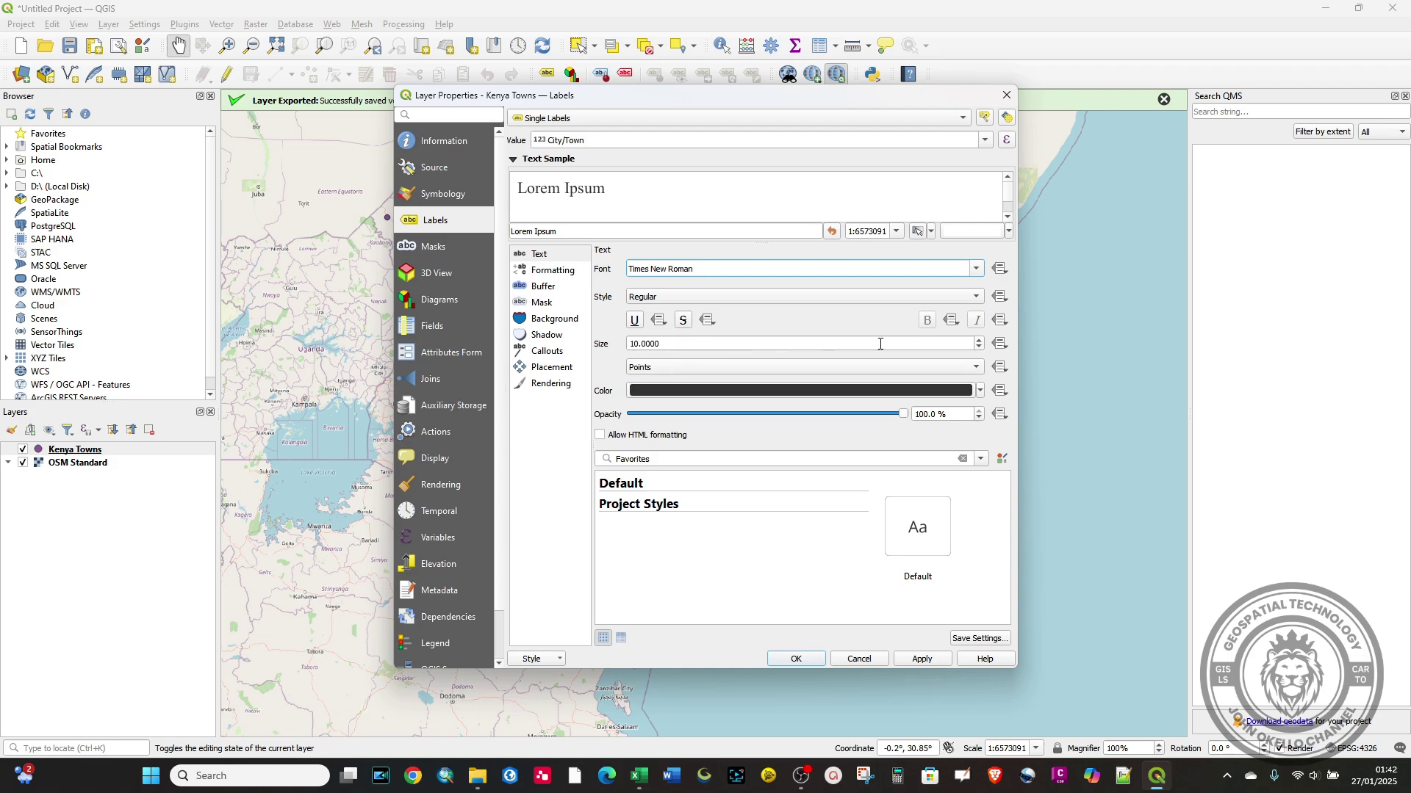
- Make the label text Bold at size 14
click(738, 299)
click(658, 312)
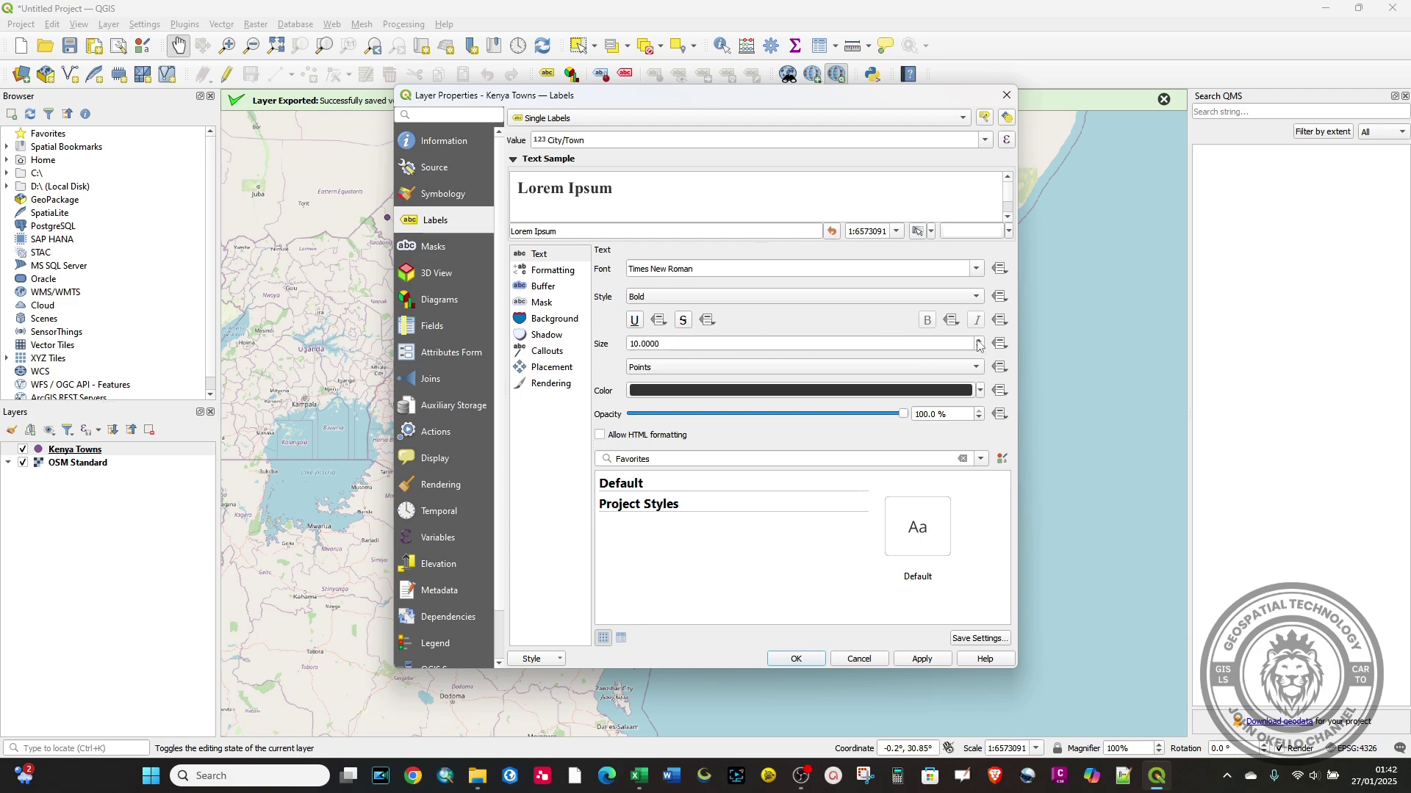
click(979, 340)
click(979, 340)
click(979, 340)
click(979, 341)
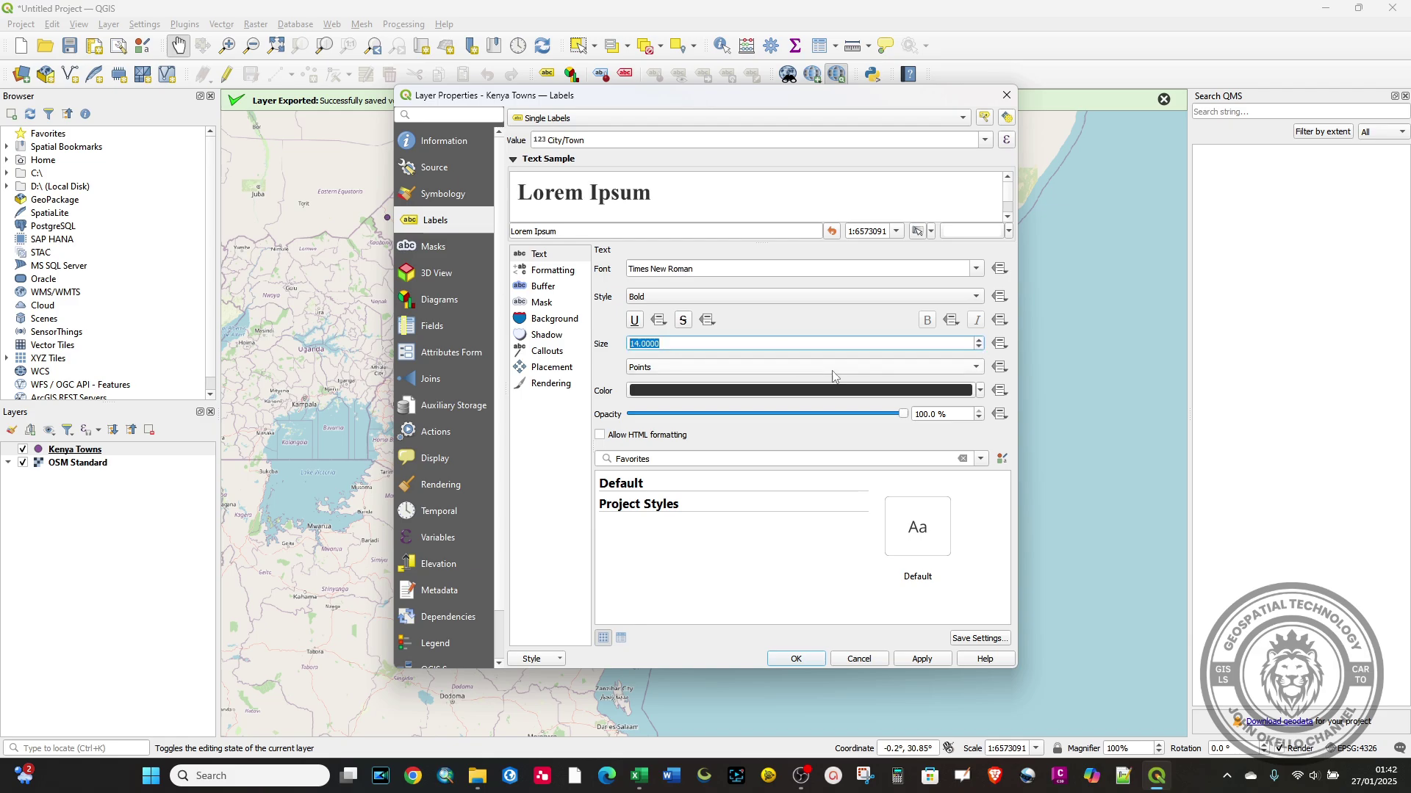
- Colour the label text green and apply the new marker and label styles
click(973, 395)
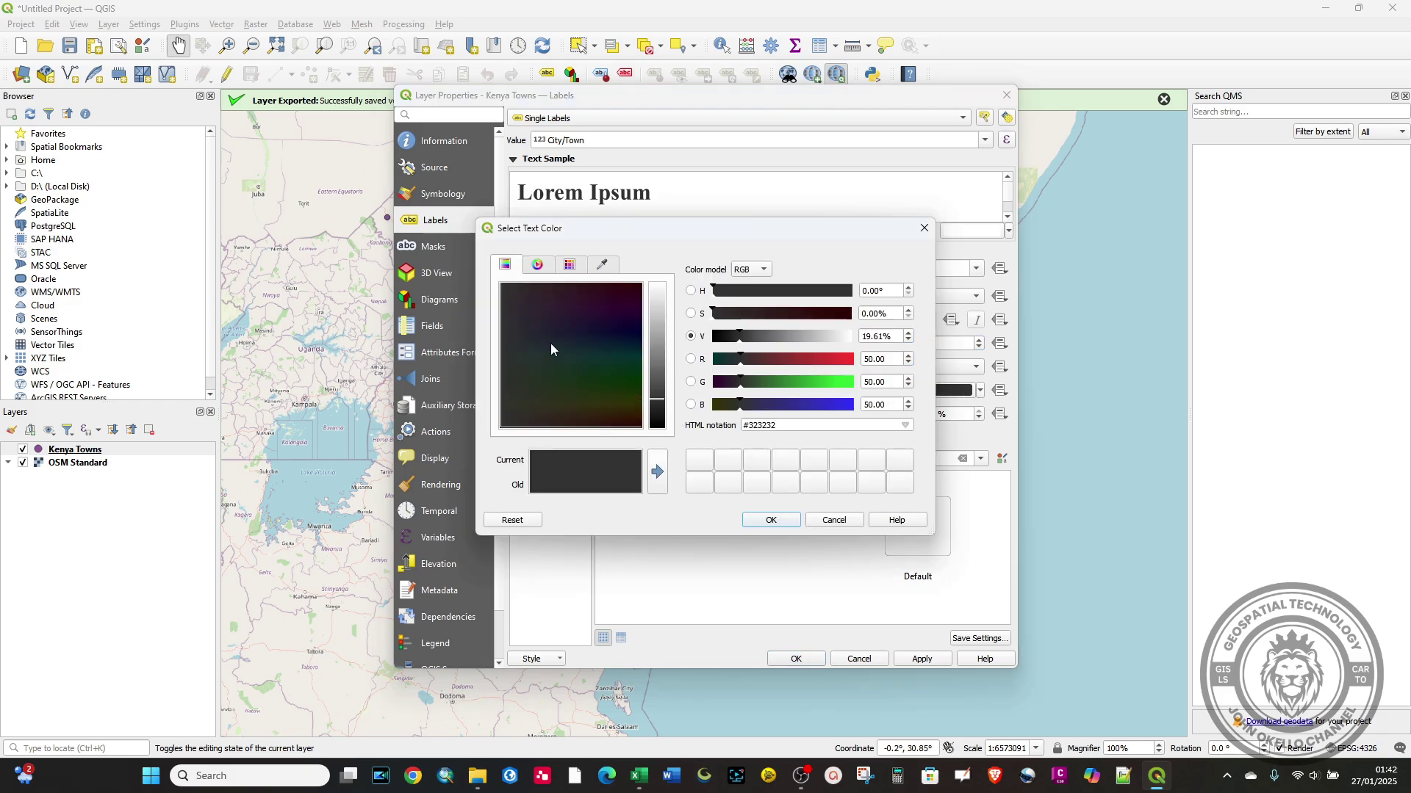
click(537, 265)
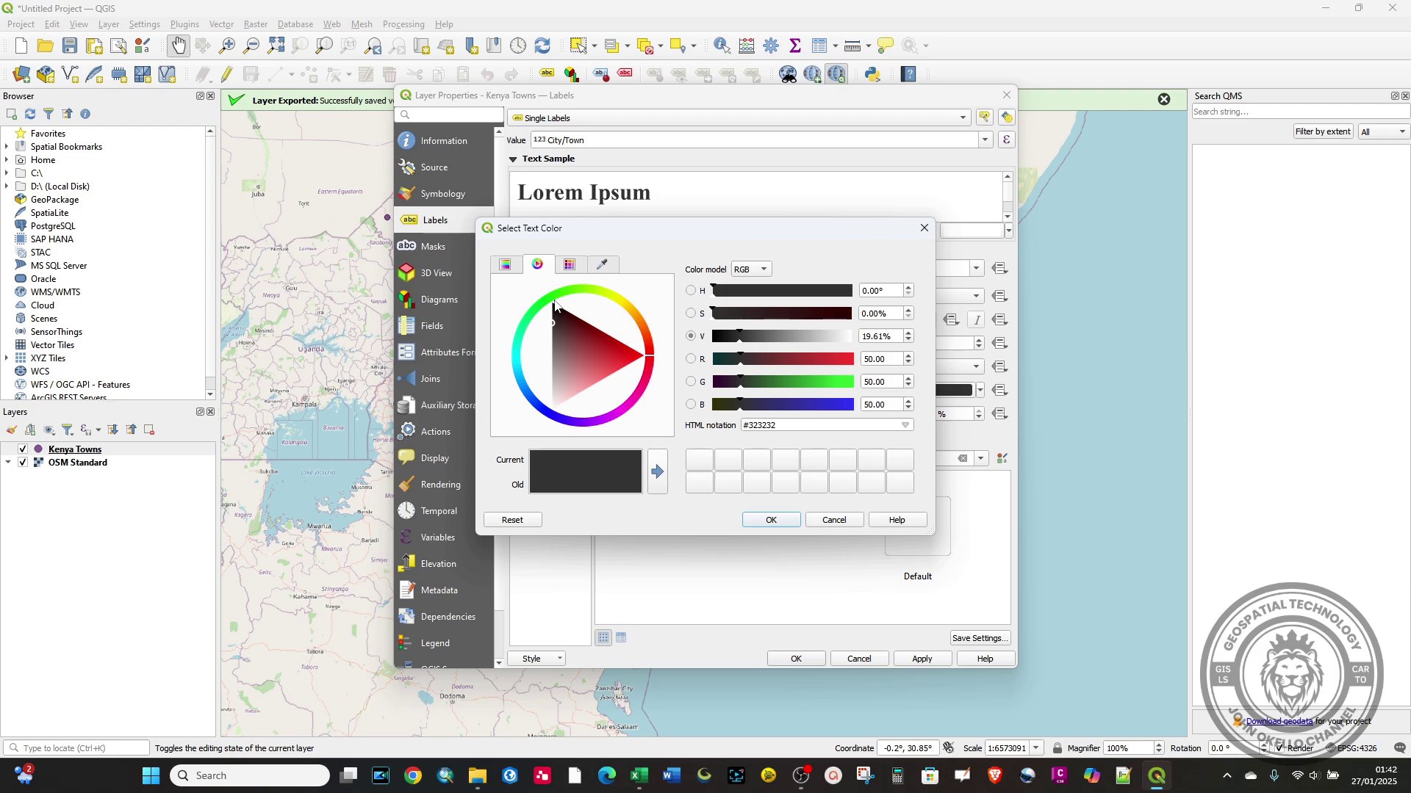
click(551, 300)
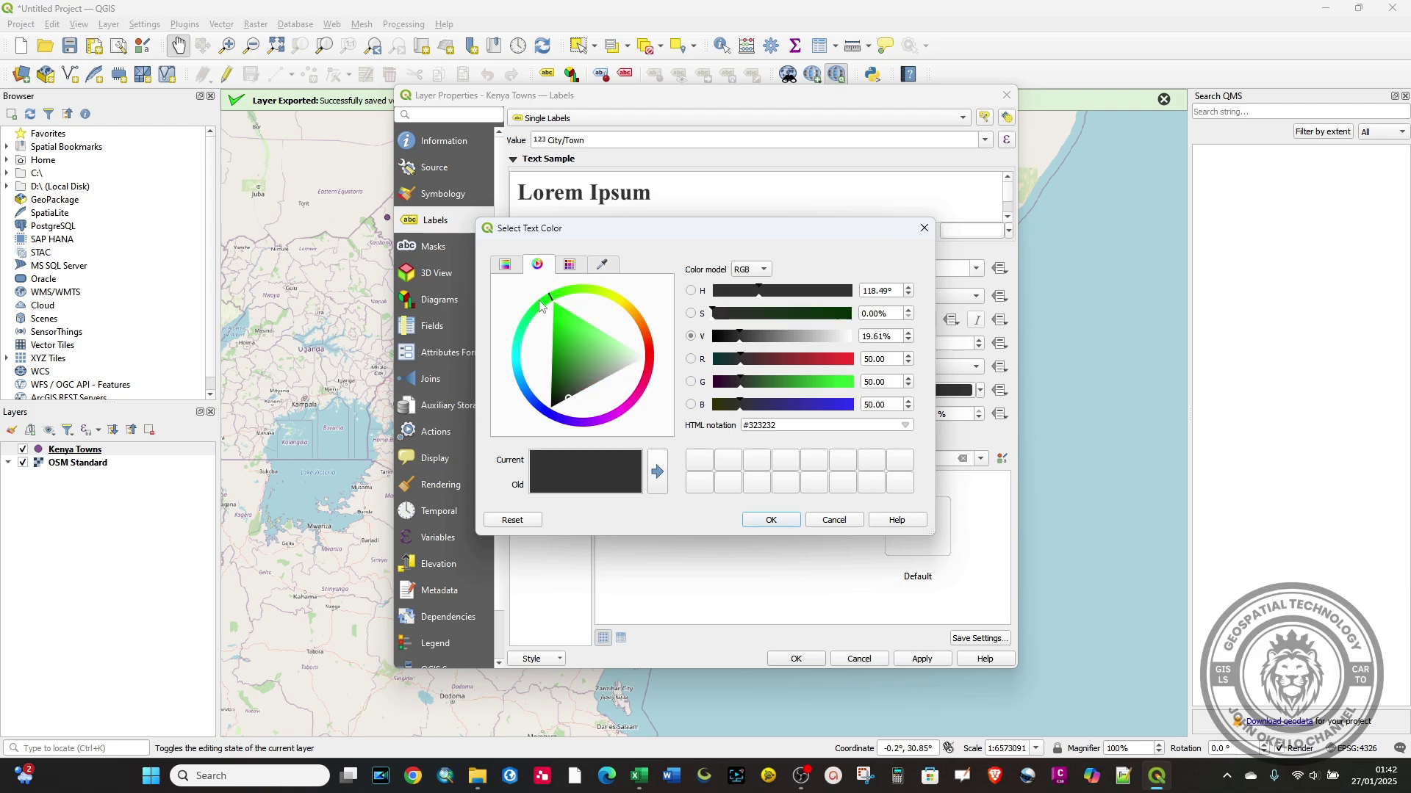
click(543, 301)
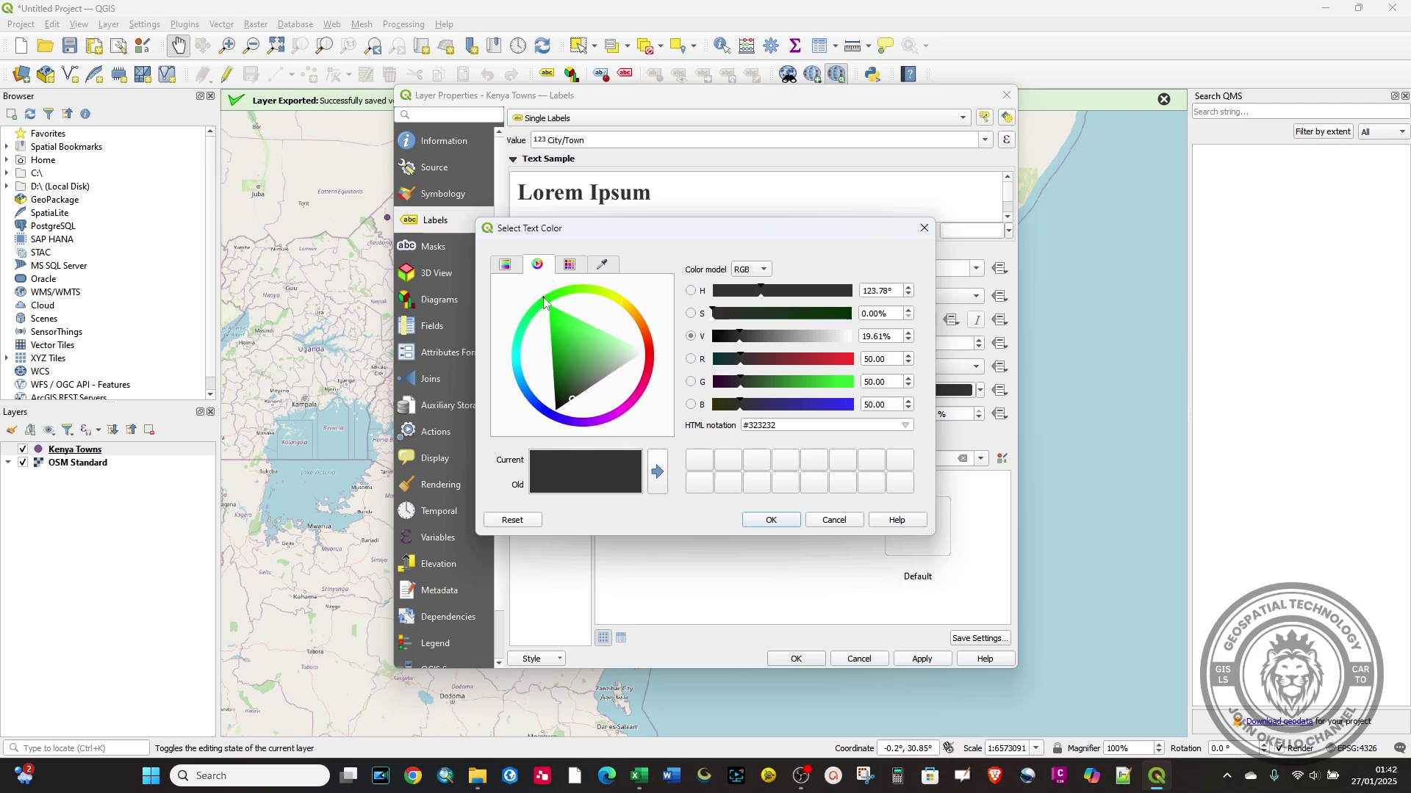
click(792, 523)
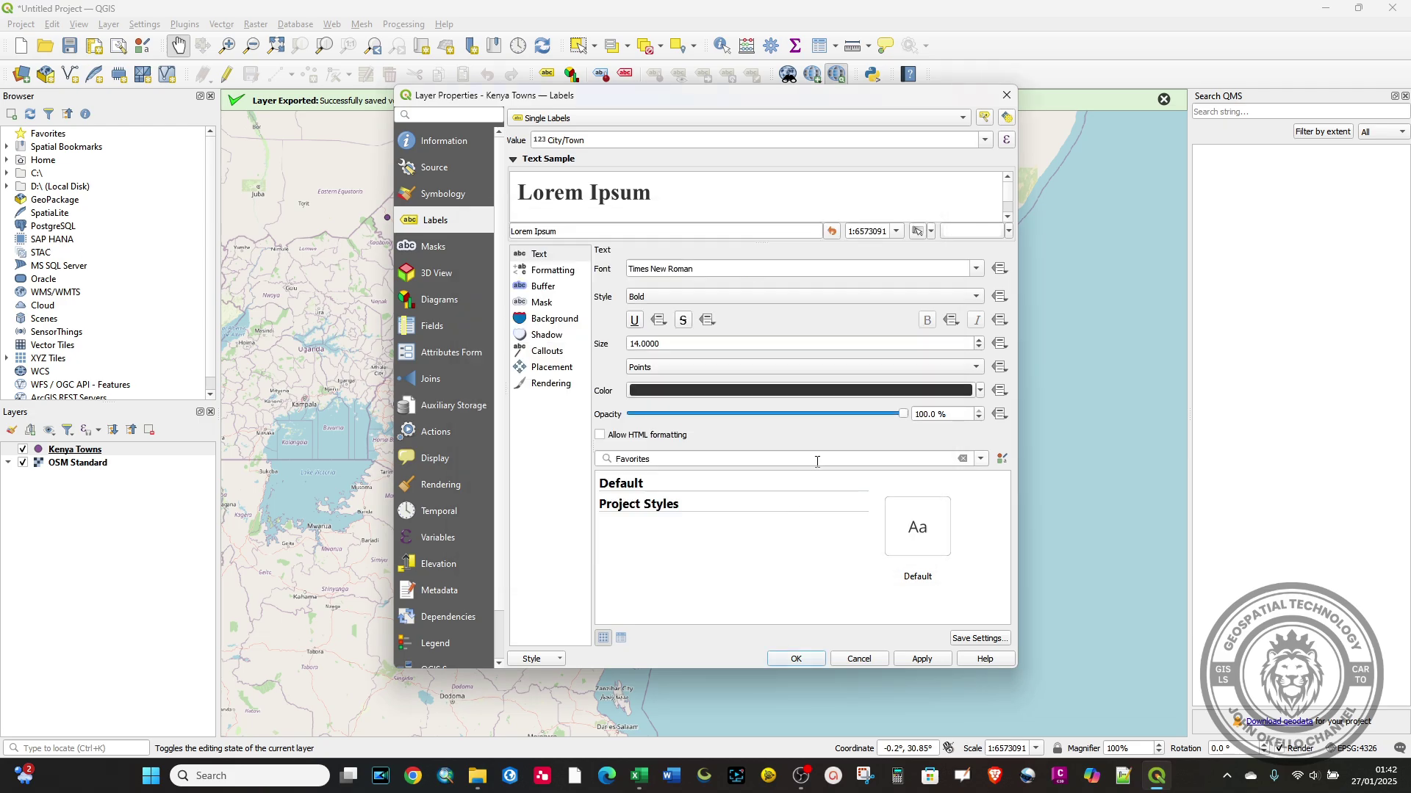
click(981, 391)
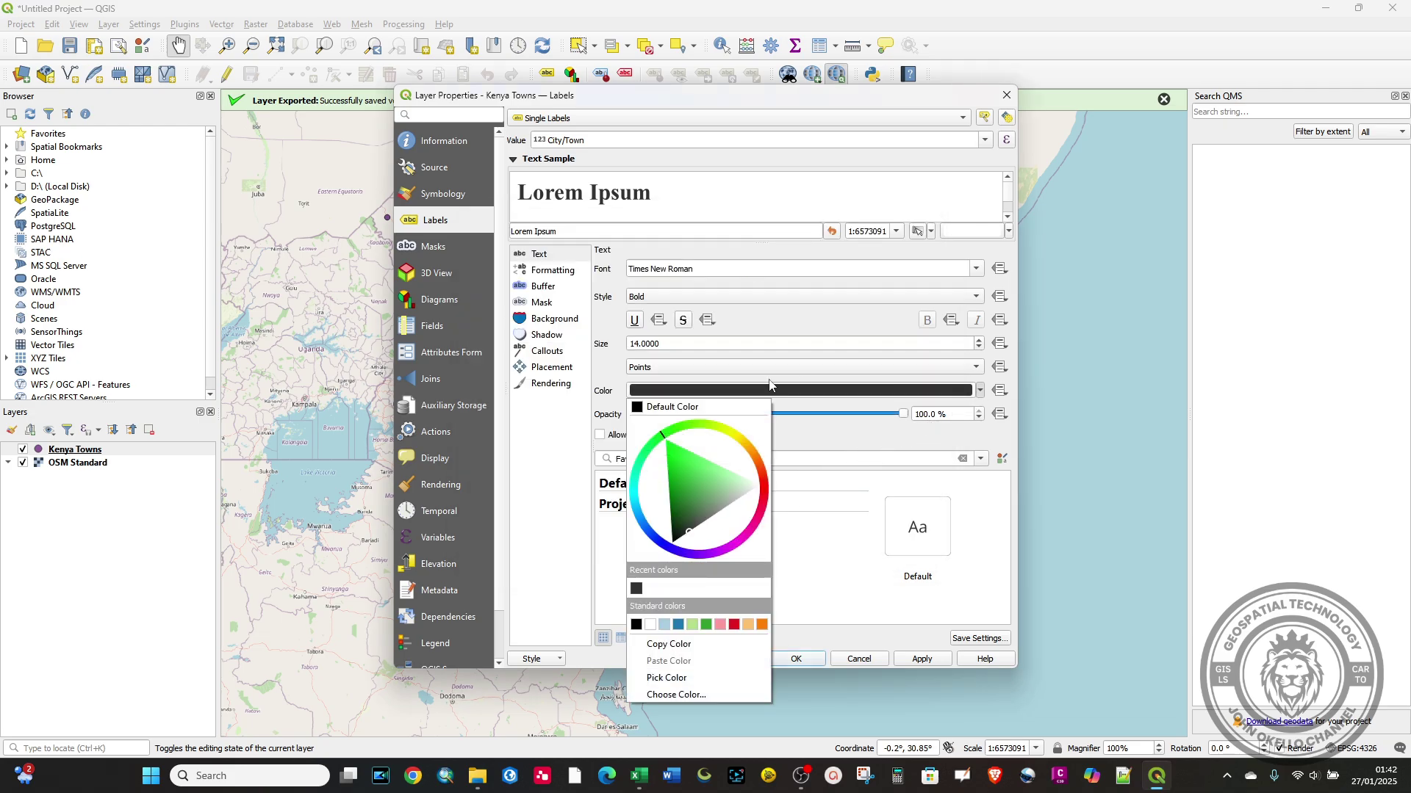
drag(663, 444, 654, 439)
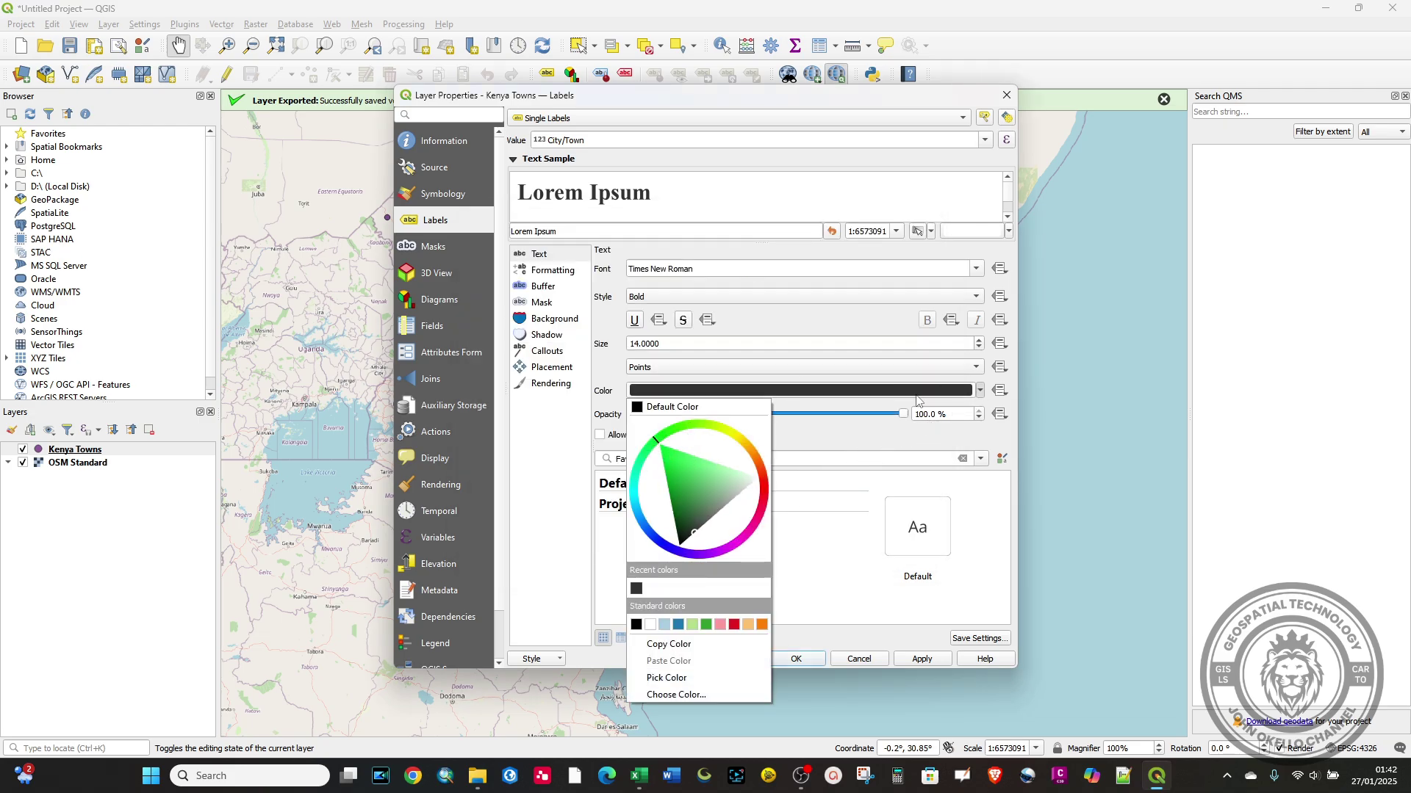
click(706, 625)
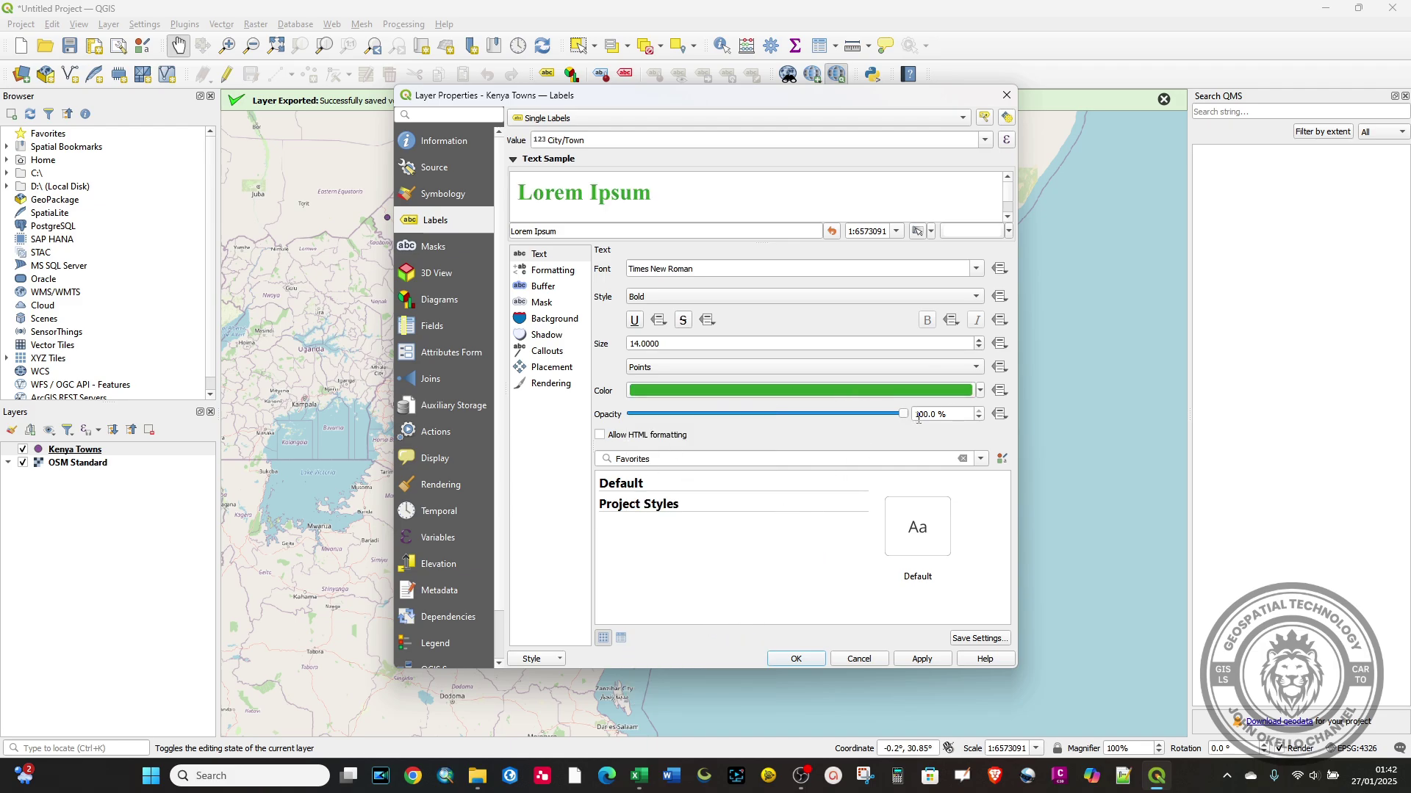
click(918, 659)
click(796, 660)
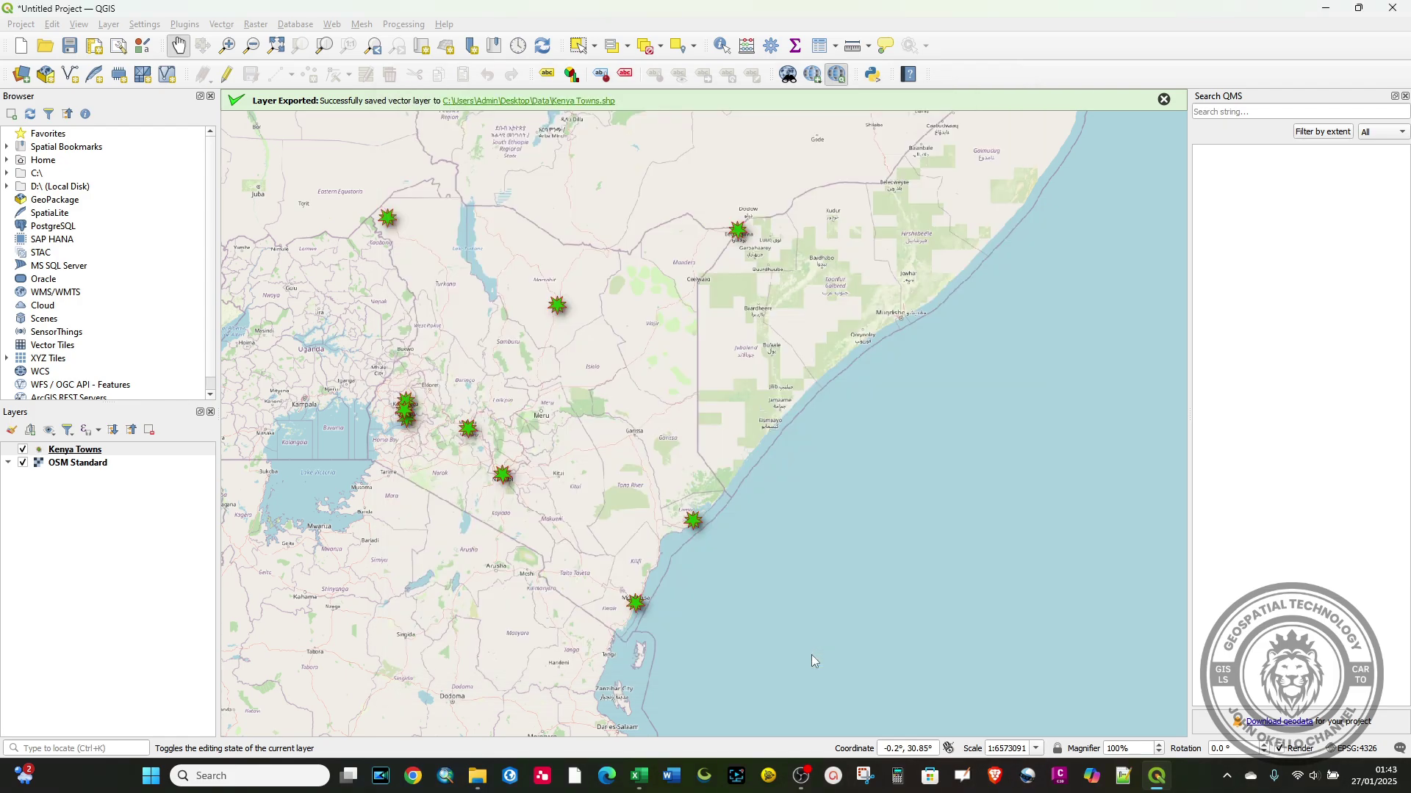